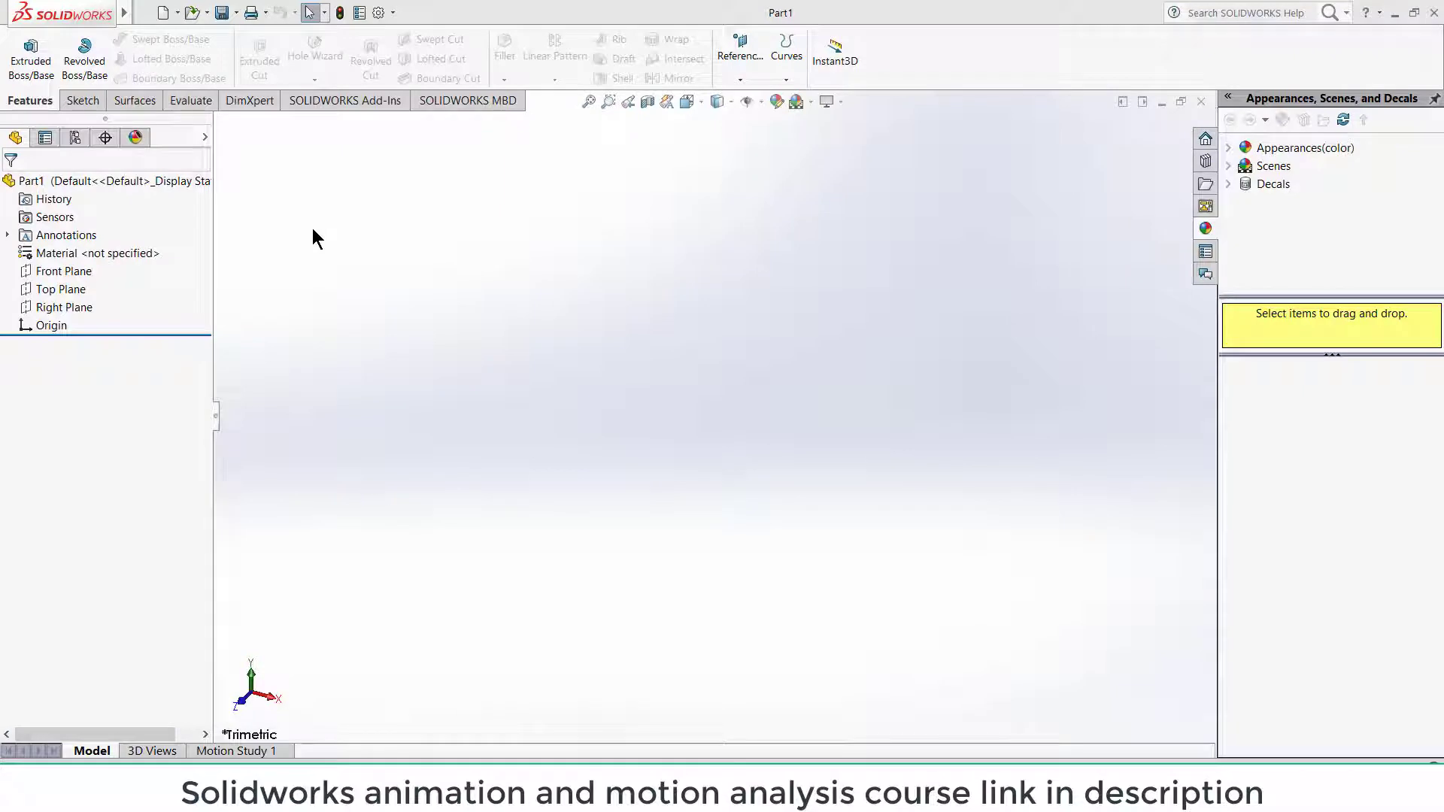
# Step: Start a sketch on the Top Plane and draw a circle centred on the origin with a radius of about 154 mm
pyautogui.click(61, 290)
pyautogui.click(71, 272)
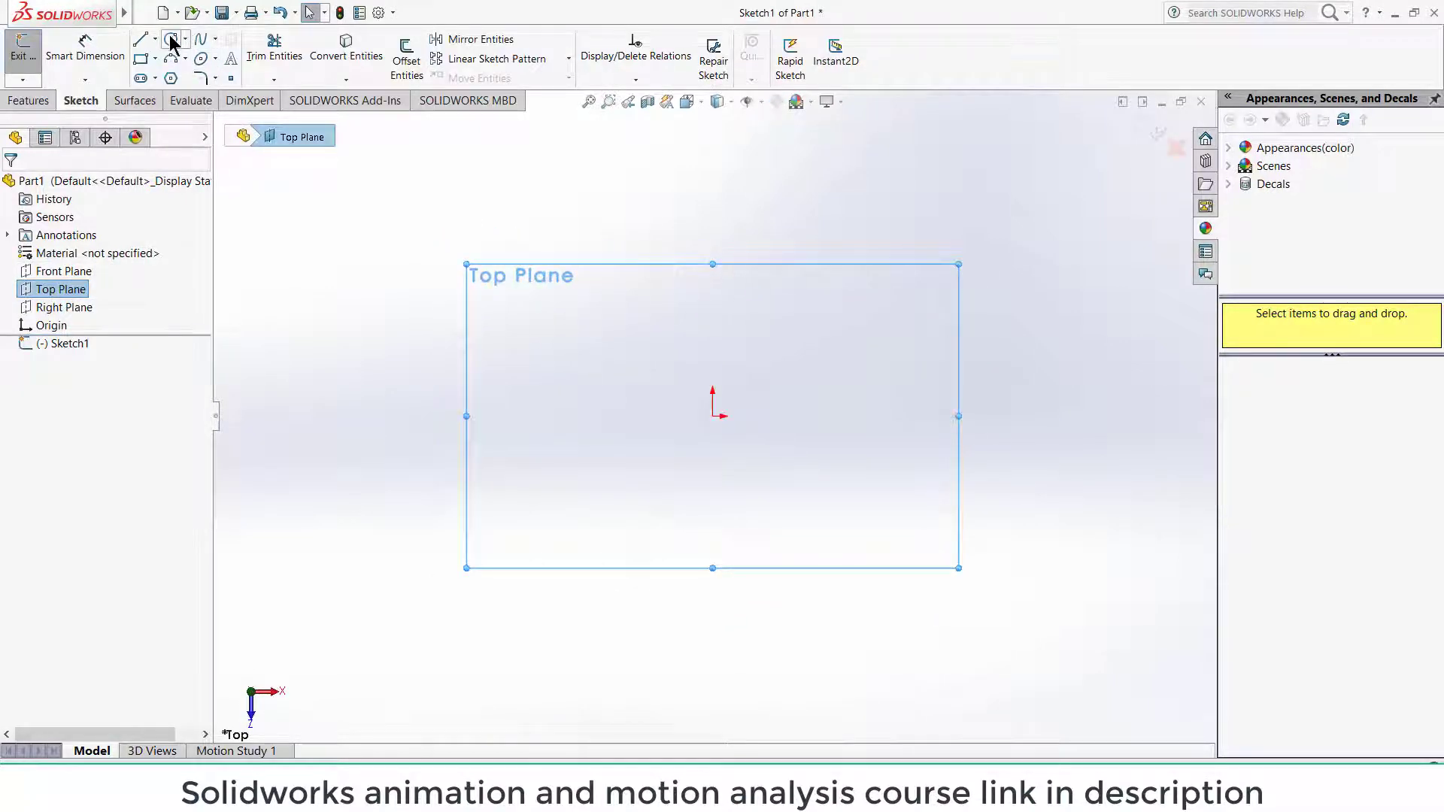
pyautogui.click(171, 39)
pyautogui.click(712, 415)
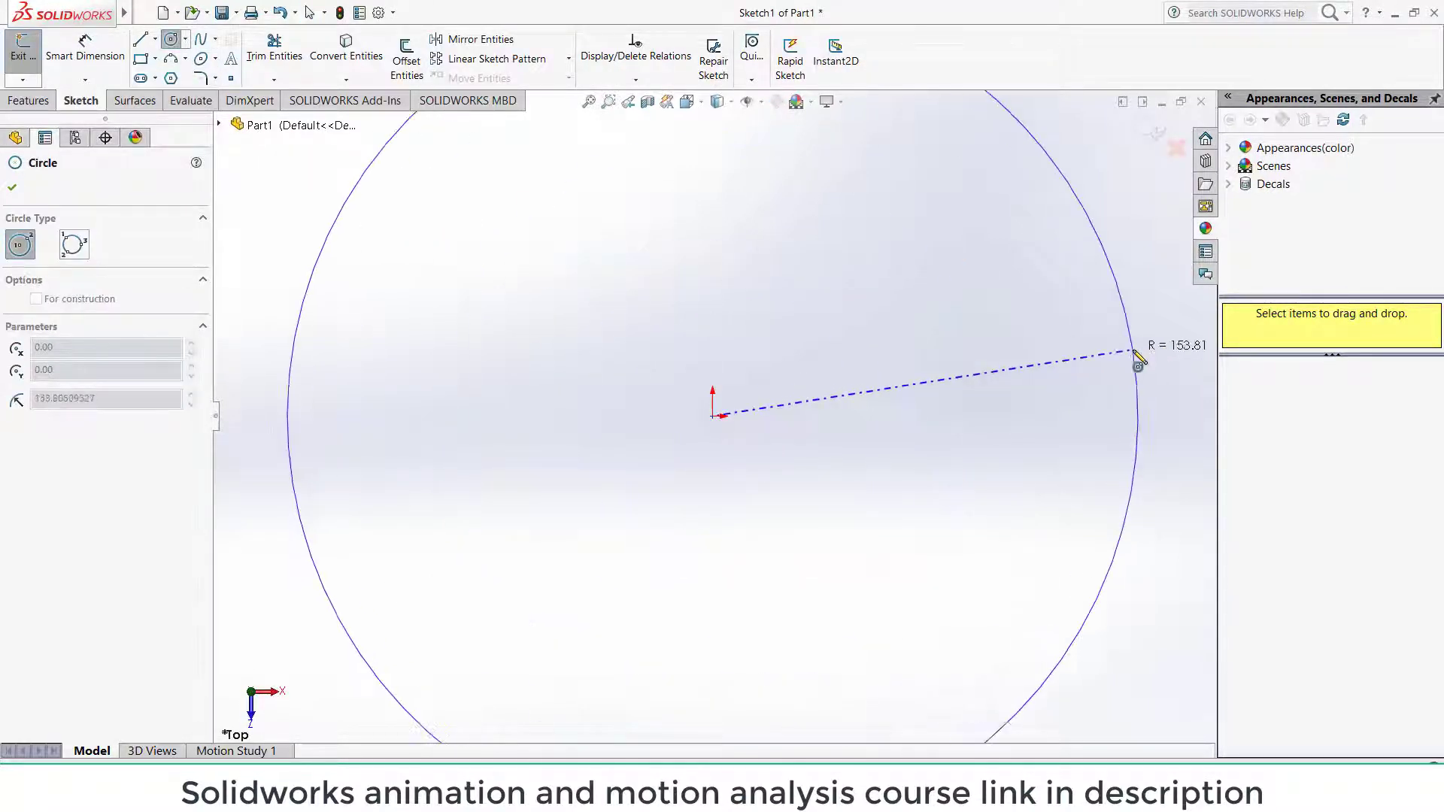
pyautogui.click(1138, 361)
pyautogui.press('f')
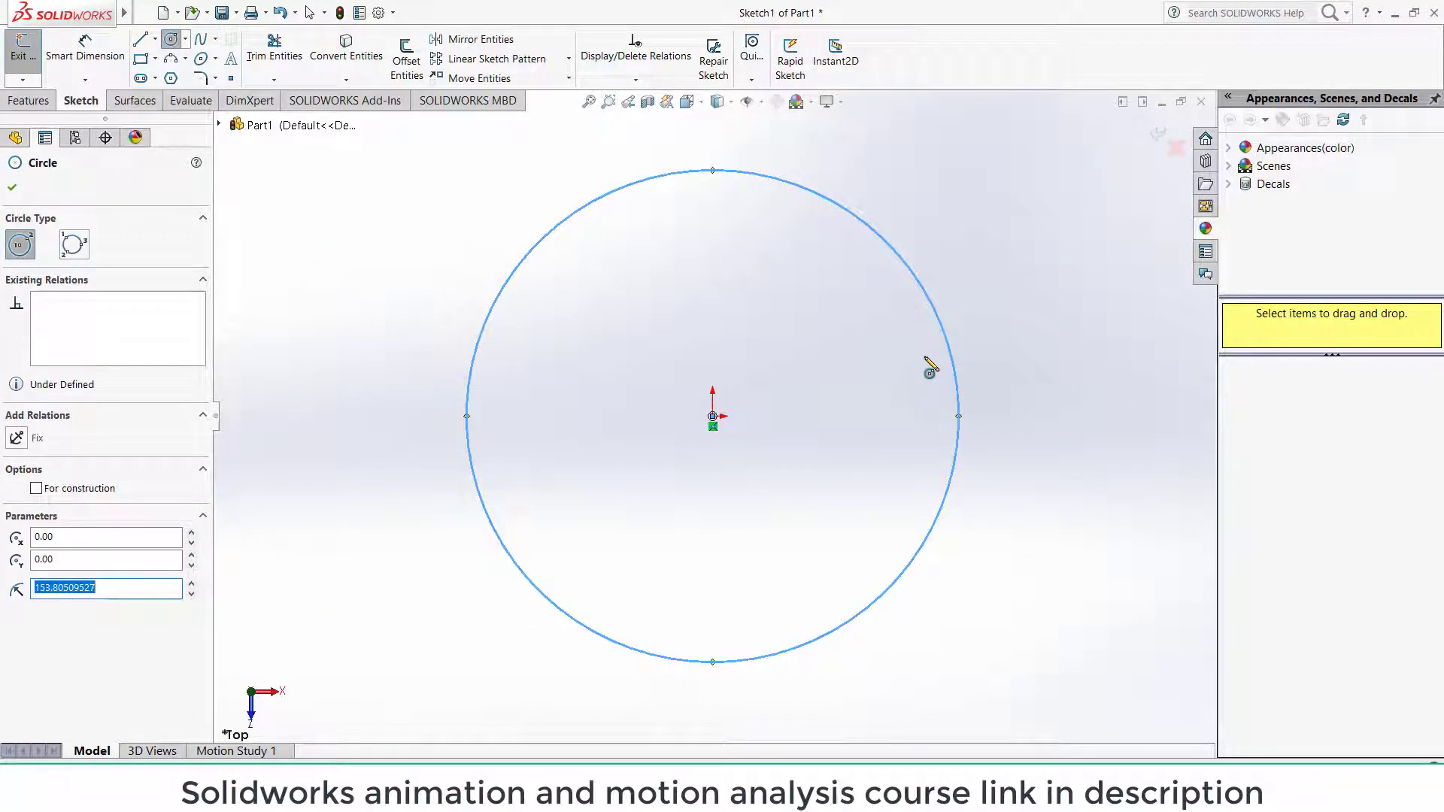
# Step: Dimension the circle's diameter to 400 mm
pyautogui.click(97, 45)
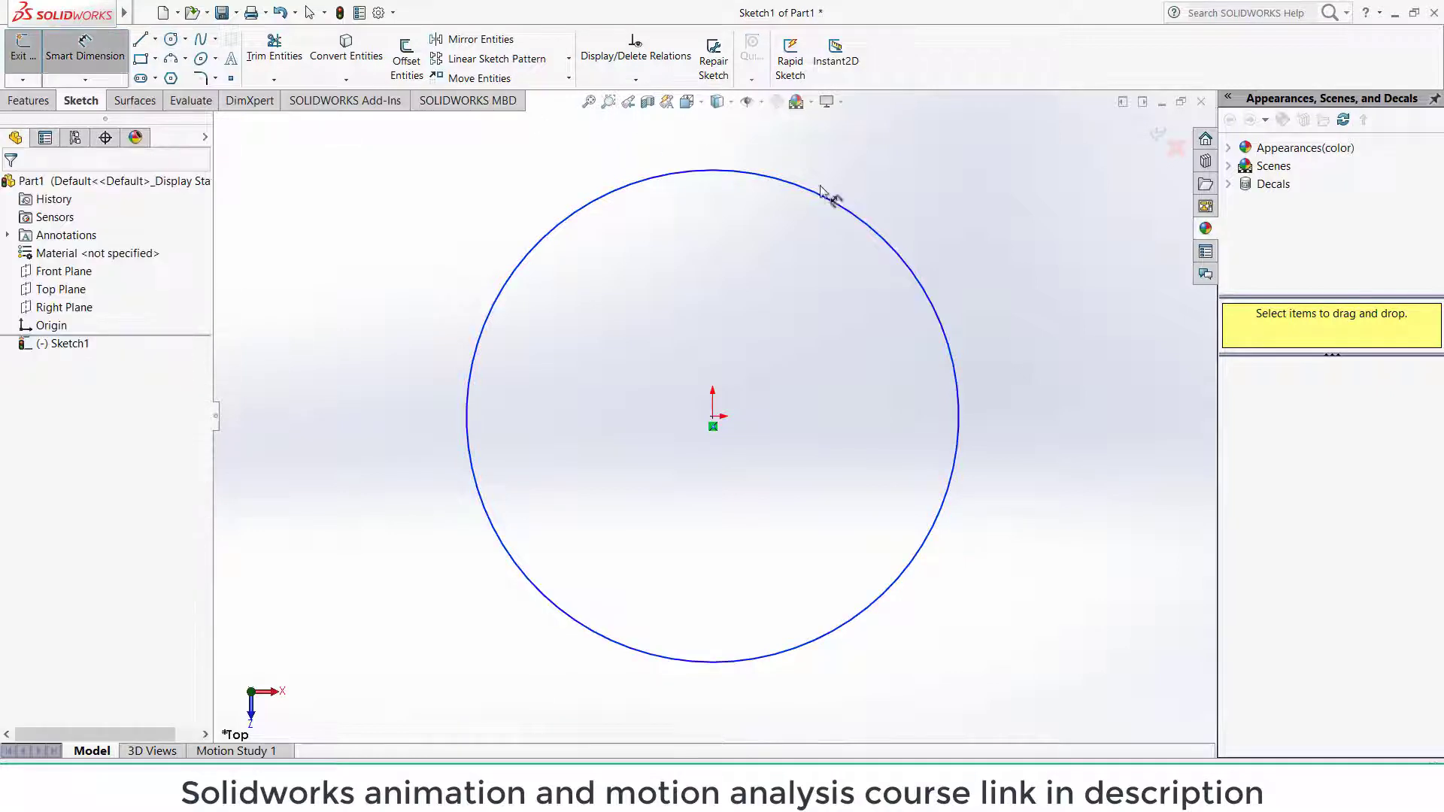
pyautogui.click(878, 235)
pyautogui.click(1031, 252)
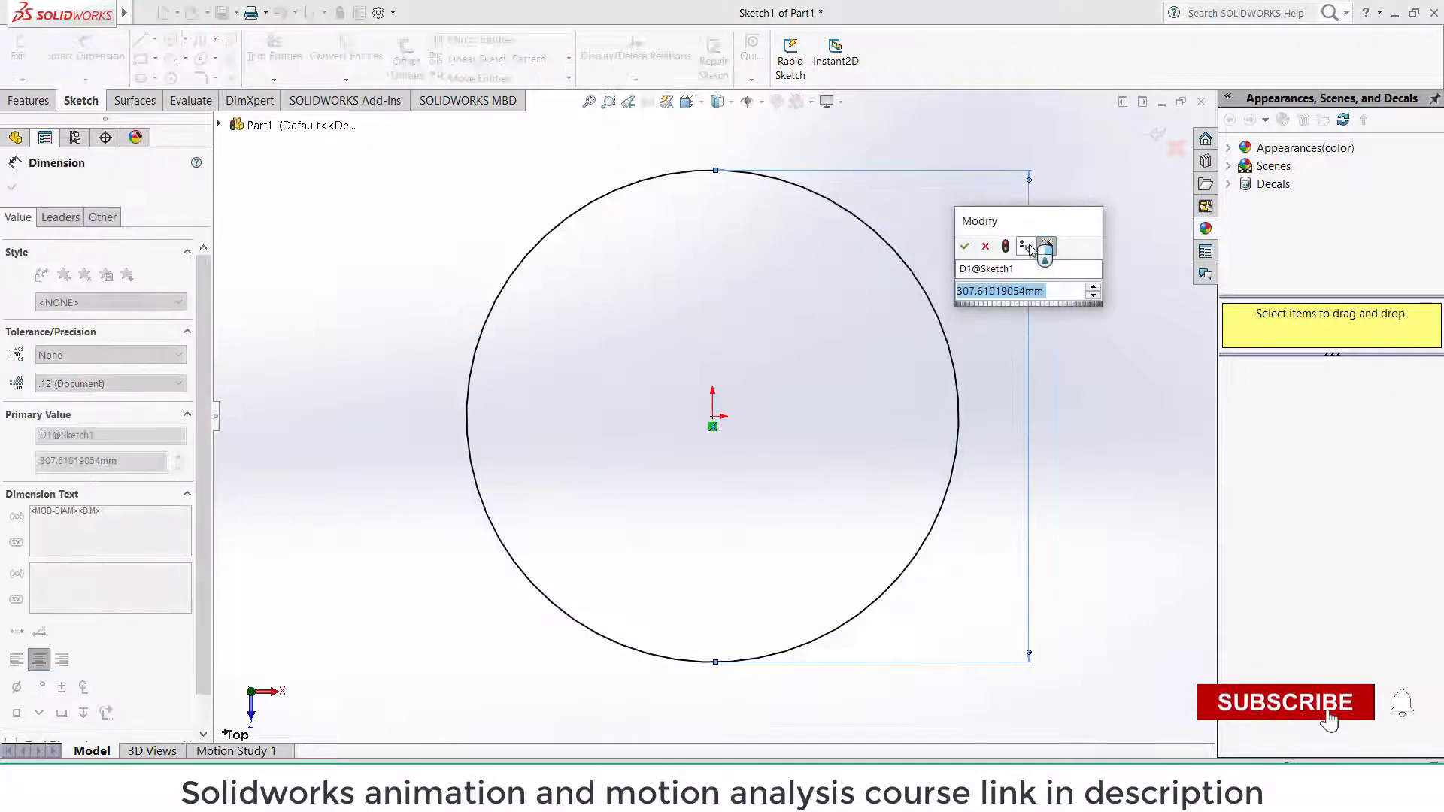
pyautogui.write('=')
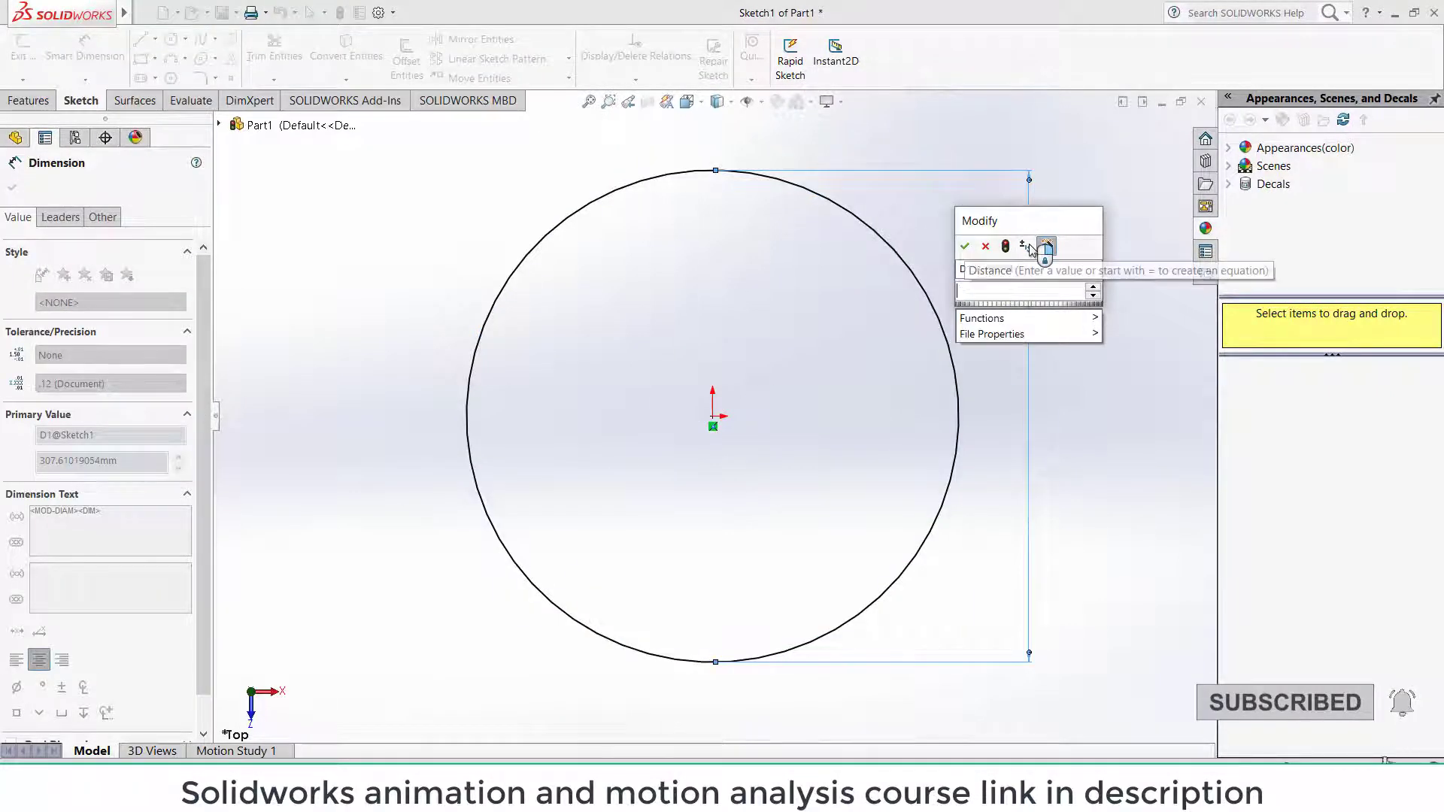
pyautogui.write('400')
pyautogui.press('Return')
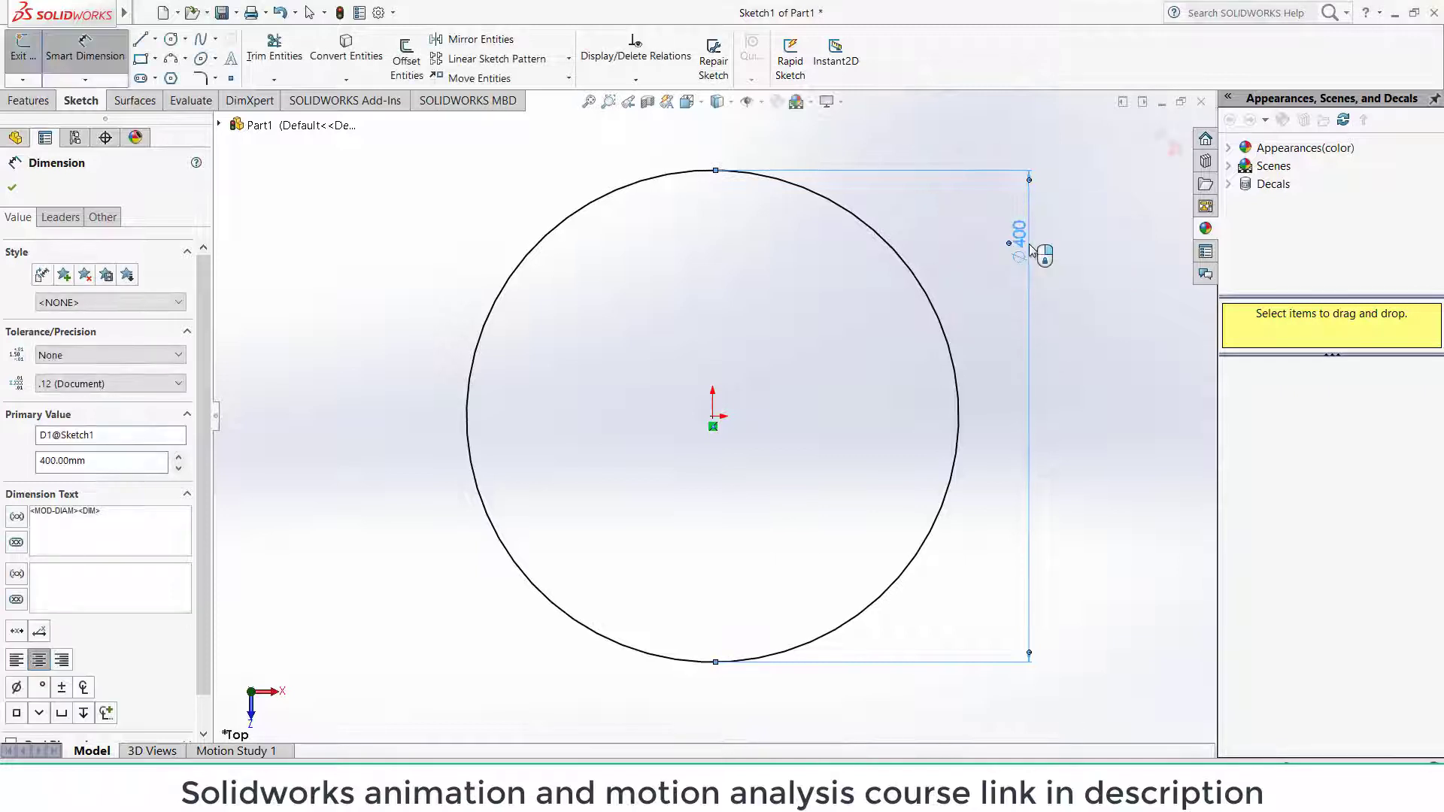
# Step: Start a Helix and Spiral curve from the circle and set its revolutions to 0.25
pyautogui.click(28, 100)
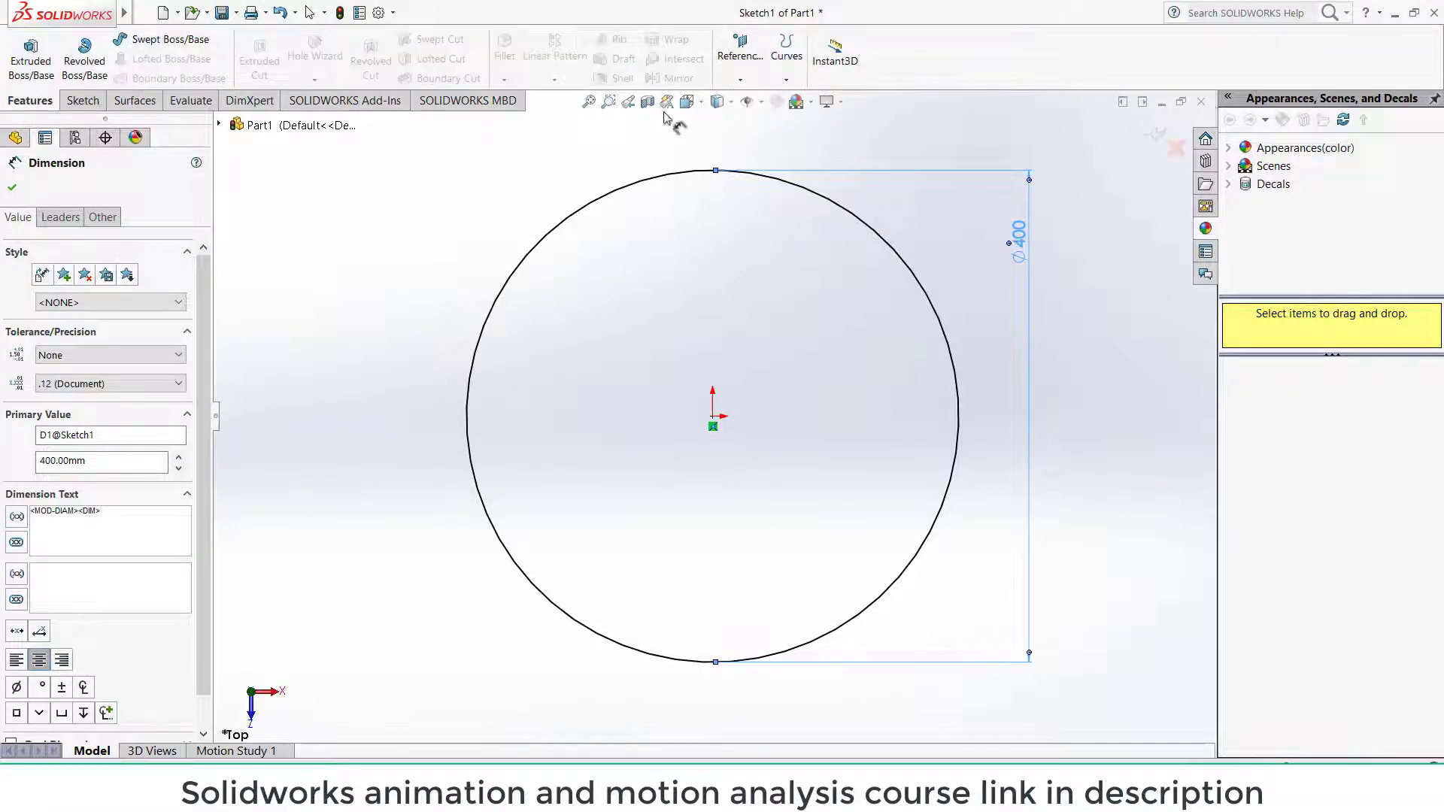
pyautogui.click(787, 51)
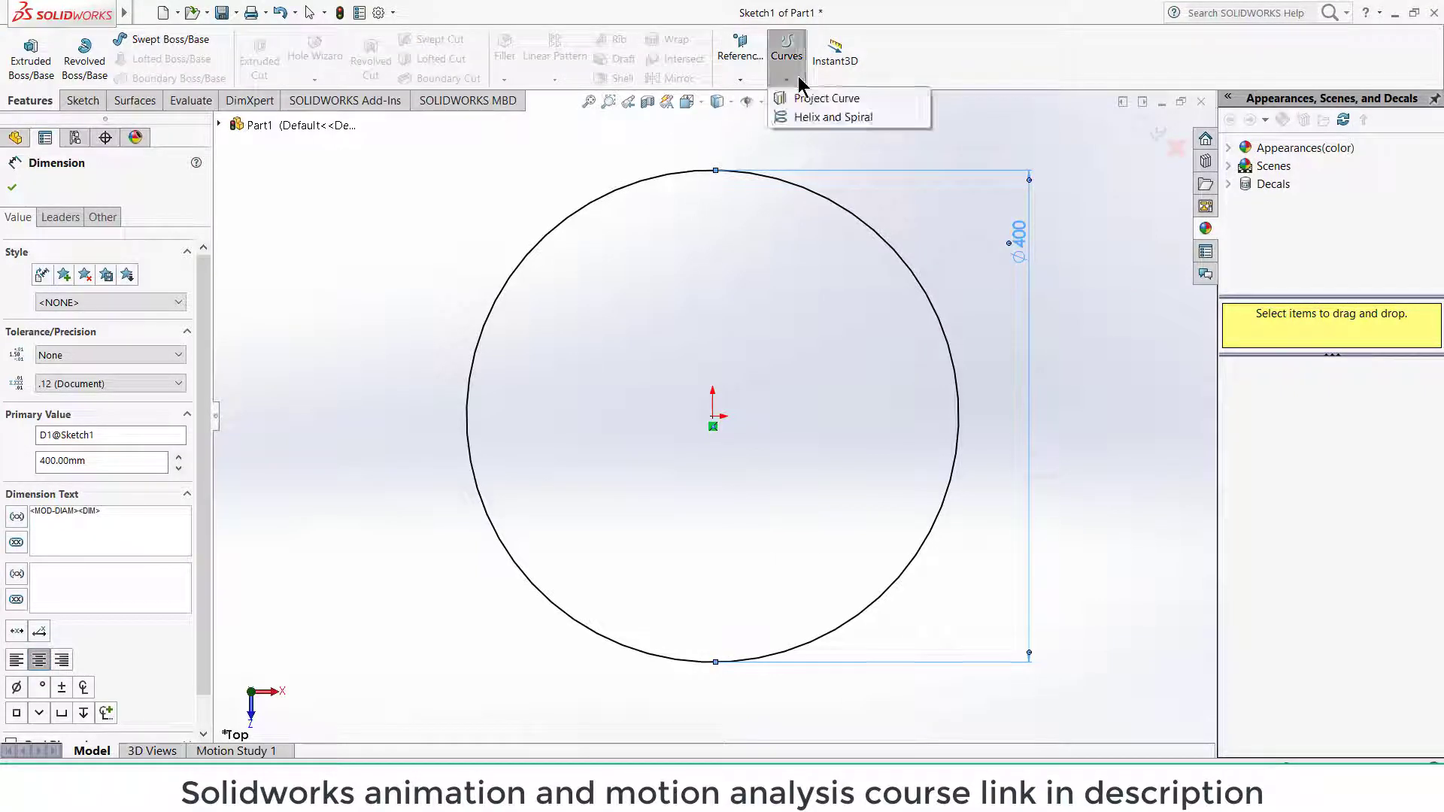
pyautogui.click(806, 118)
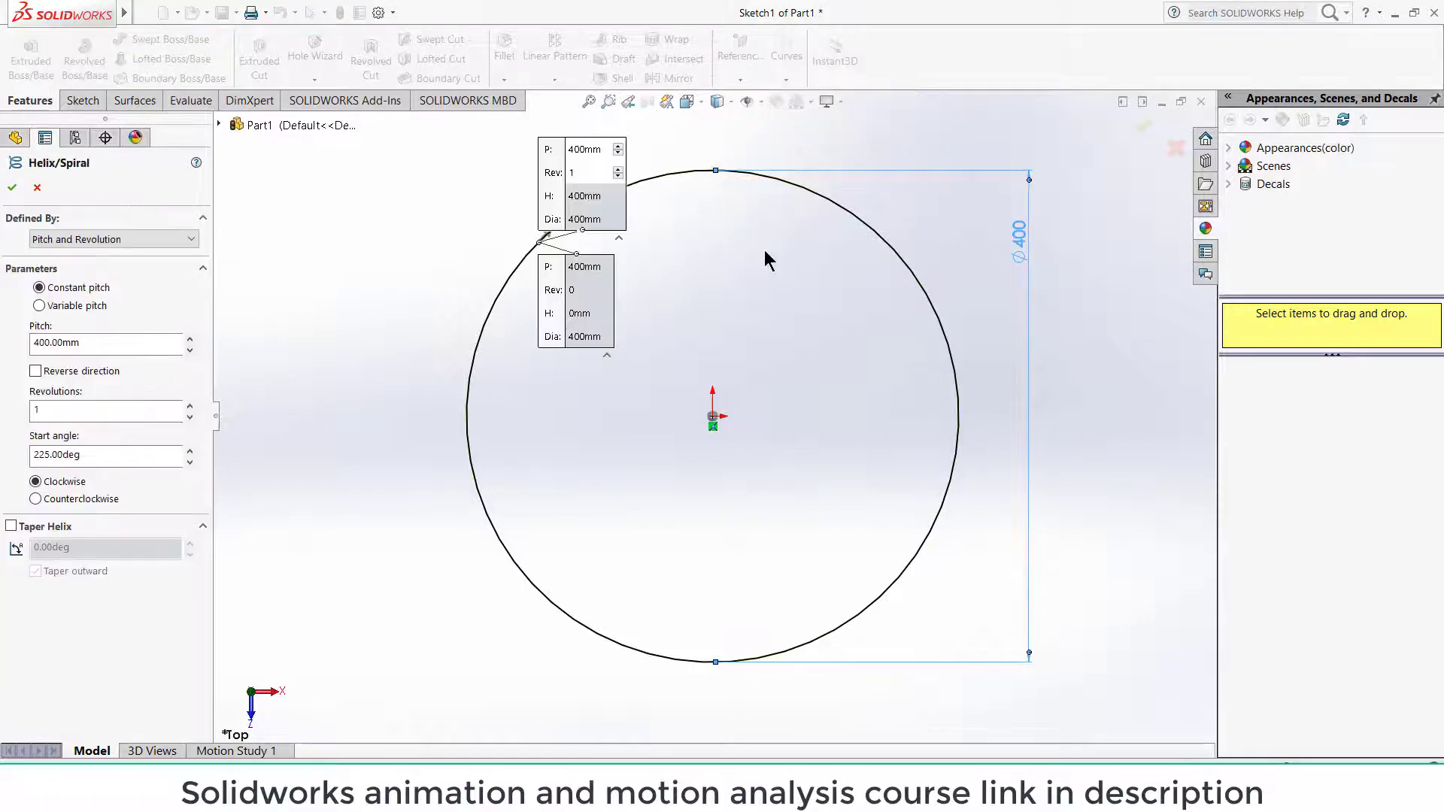
pyautogui.scroll(5, 767, 210)
pyautogui.moveTo(777, 266); pyautogui.dragTo(807, 237, button='middle')
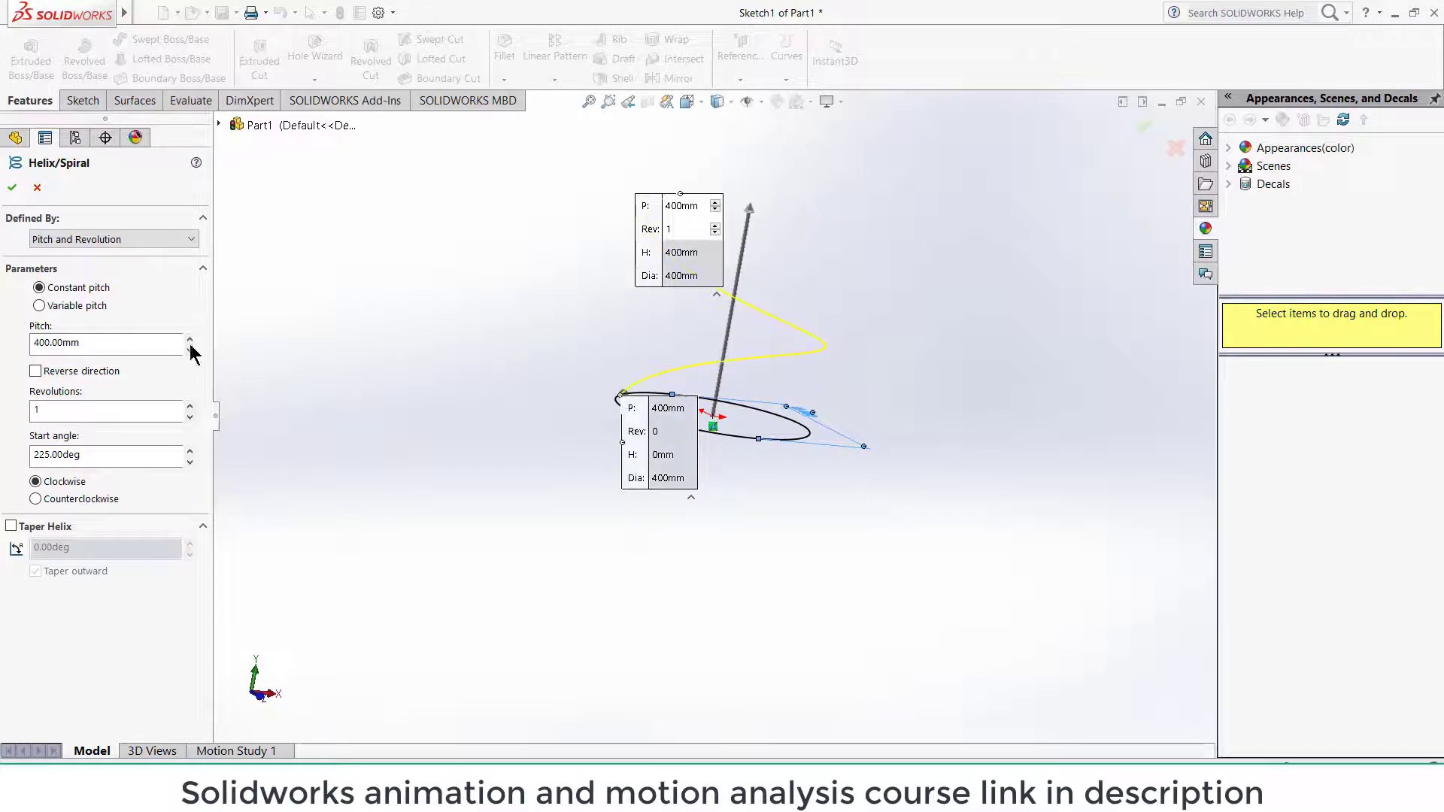
pyautogui.doubleClick(37, 410)
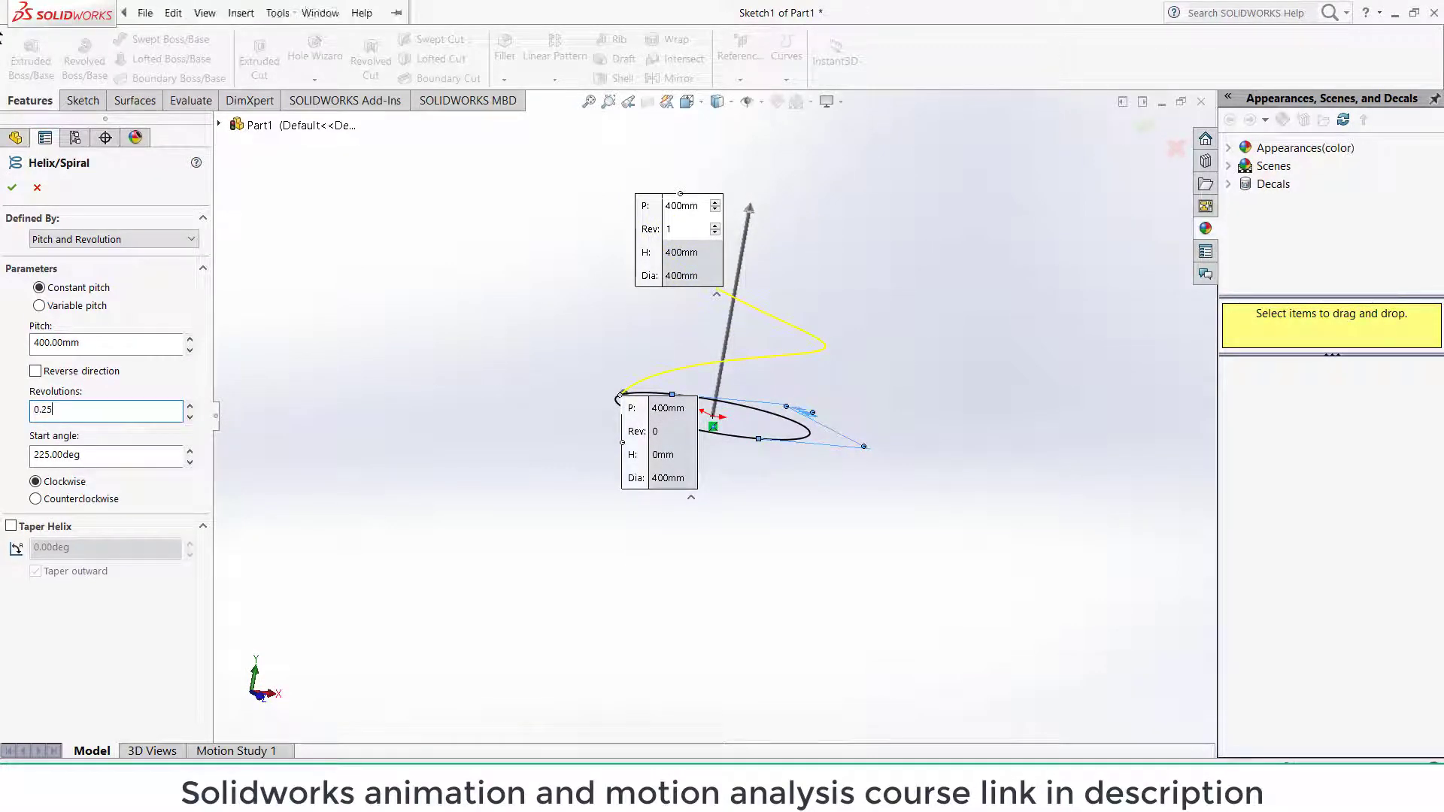
pyautogui.click(6, 368)
# Step: Try helix pitches of 730 mm and 40 mm
pyautogui.moveTo(573, 369); pyautogui.dragTo(619, 278, button='middle')
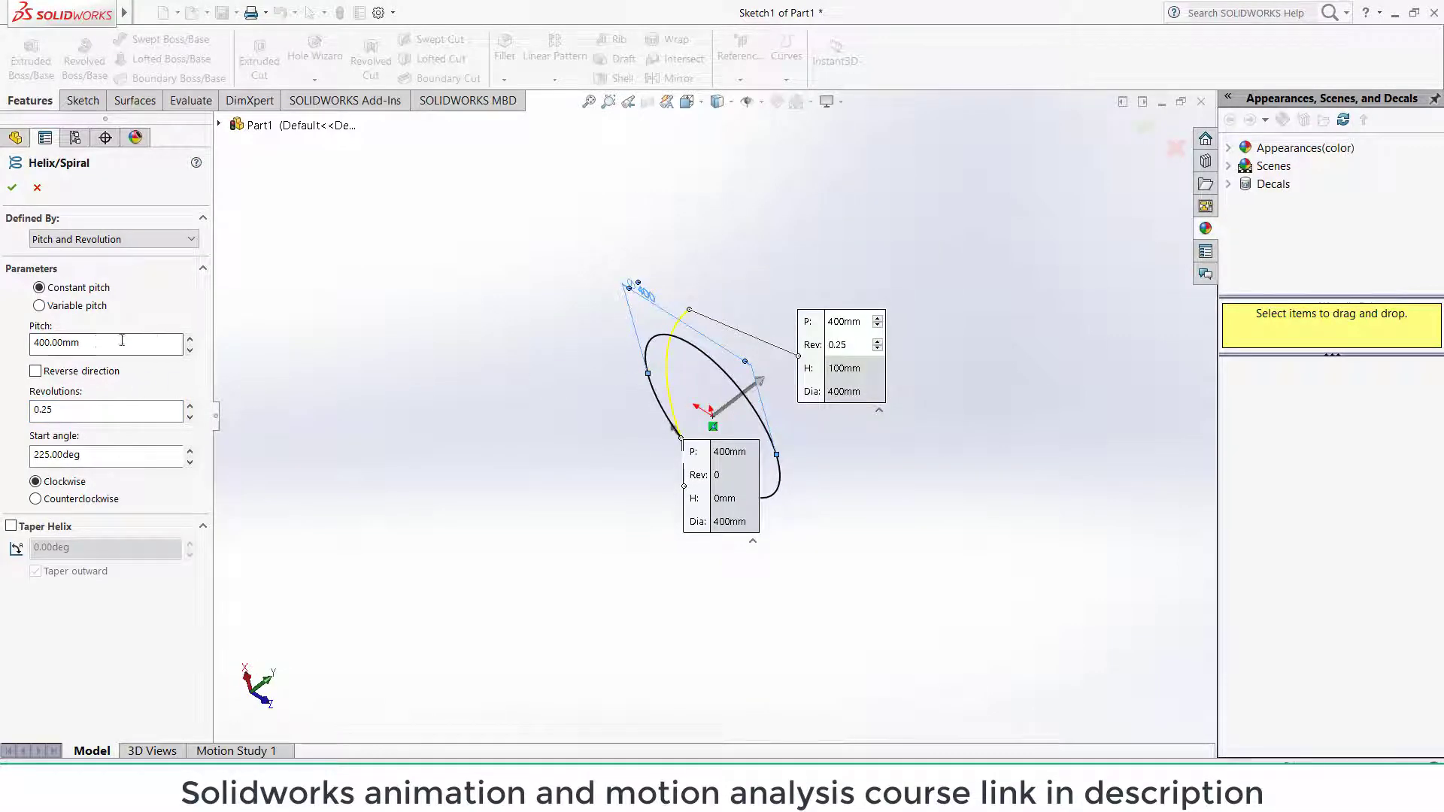
pyautogui.click(190, 339)
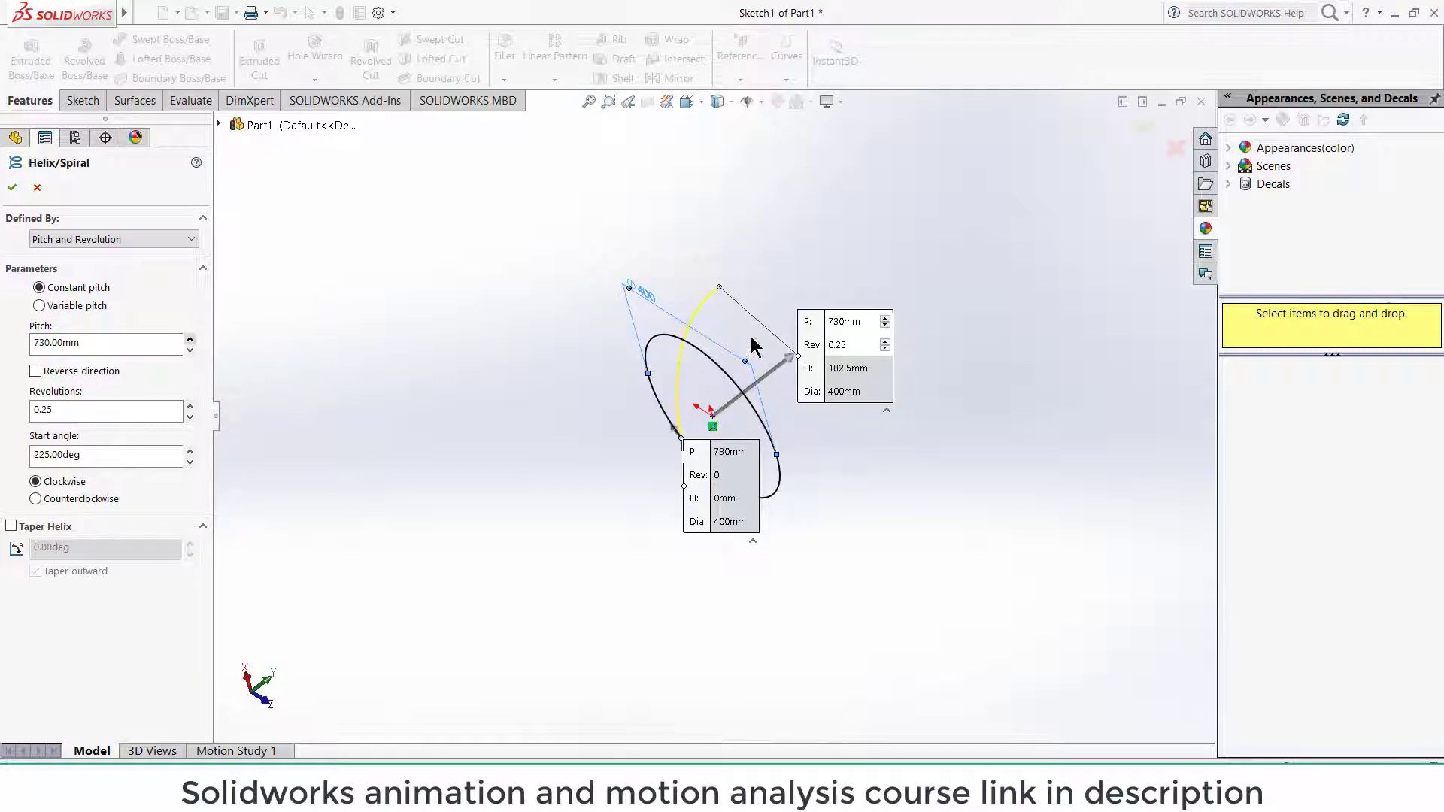
pyautogui.moveTo(750, 336)
pyautogui.mouseDown(button='middle')
pyautogui.moveTo(799, 313)
pyautogui.moveTo(780, 474)
pyautogui.moveTo(823, 379)
pyautogui.moveTo(797, 361)
pyautogui.moveTo(774, 398)
pyautogui.moveTo(760, 354)
pyautogui.moveTo(752, 374)
pyautogui.moveTo(743, 357)
pyautogui.mouseUp(button='middle')
pyautogui.moveTo(150, 344); pyautogui.dragTo(6, 338)
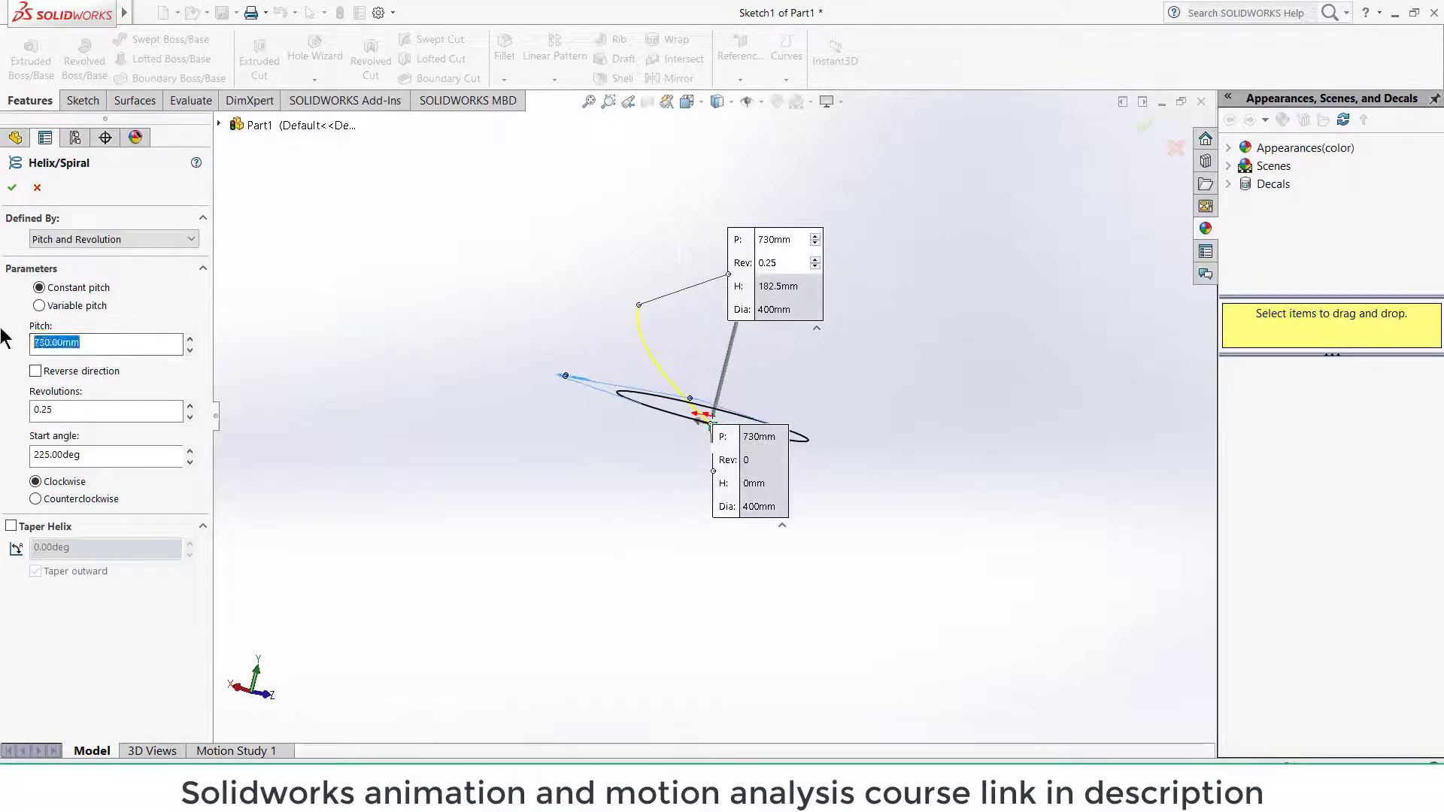
pyautogui.press('Return')
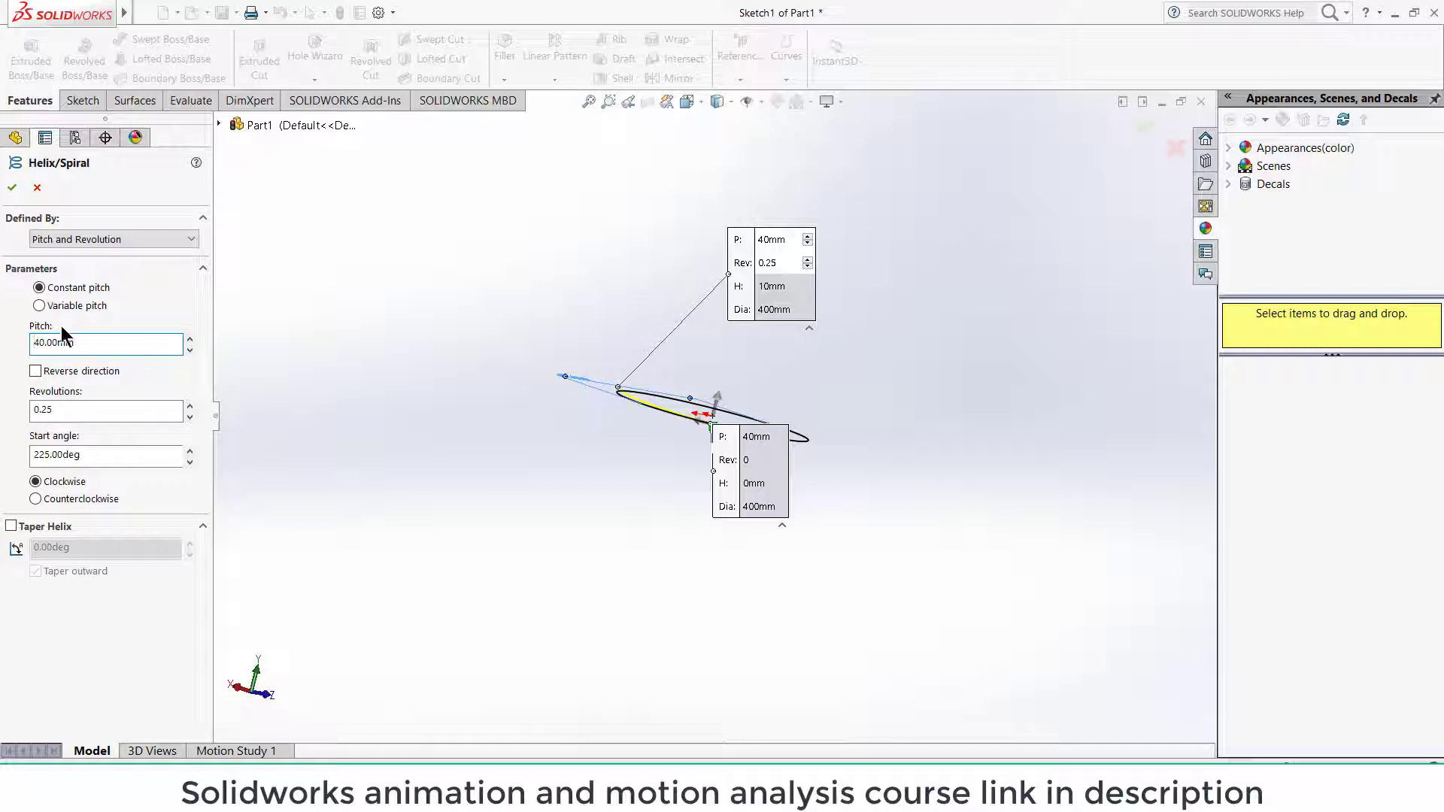
# Step: Set the helix pitch to 400 mm and finish the helix curve
pyautogui.moveTo(75, 343); pyautogui.dragTo(2, 346)
pyautogui.write('400')
pyautogui.press('Return')
pyautogui.scroll(-3, 617, 369)
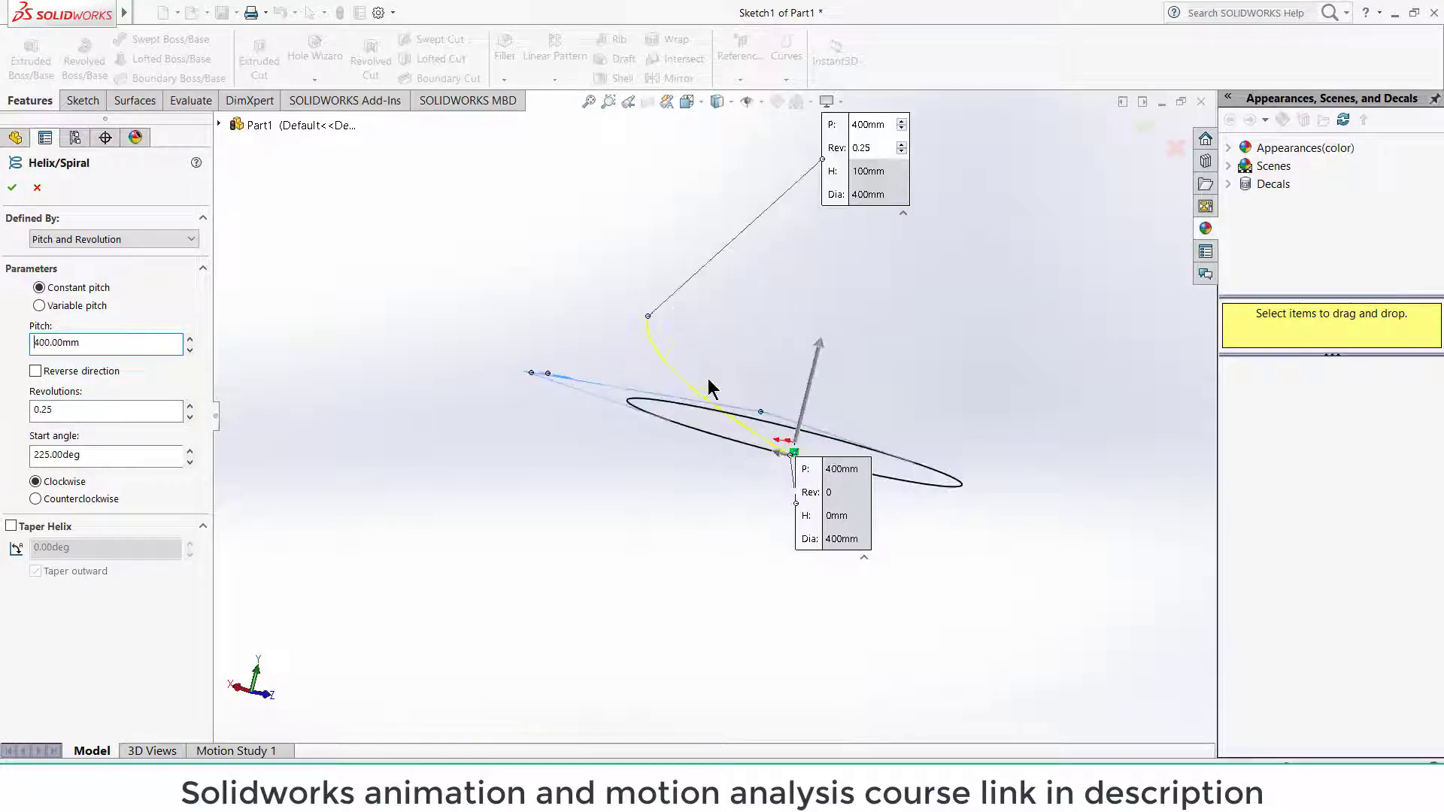
pyautogui.moveTo(756, 378); pyautogui.dragTo(676, 436, button='middle')
pyautogui.click(13, 187)
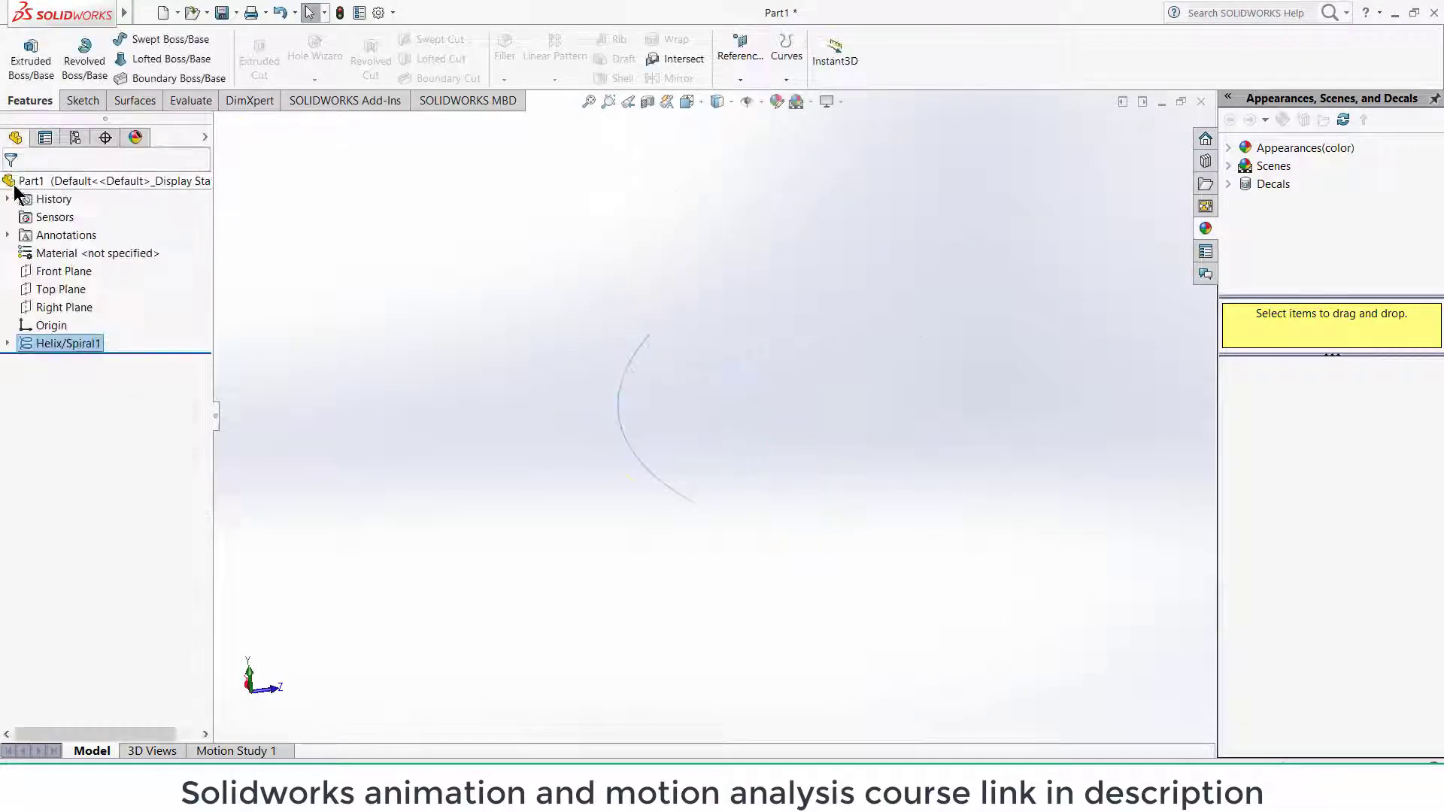
# Step: Start a sketch on the Top Plane and draw a narrow corner rectangle about 200 mm long from the helix curve down to the origin's level
pyautogui.click(64, 290)
pyautogui.click(76, 272)
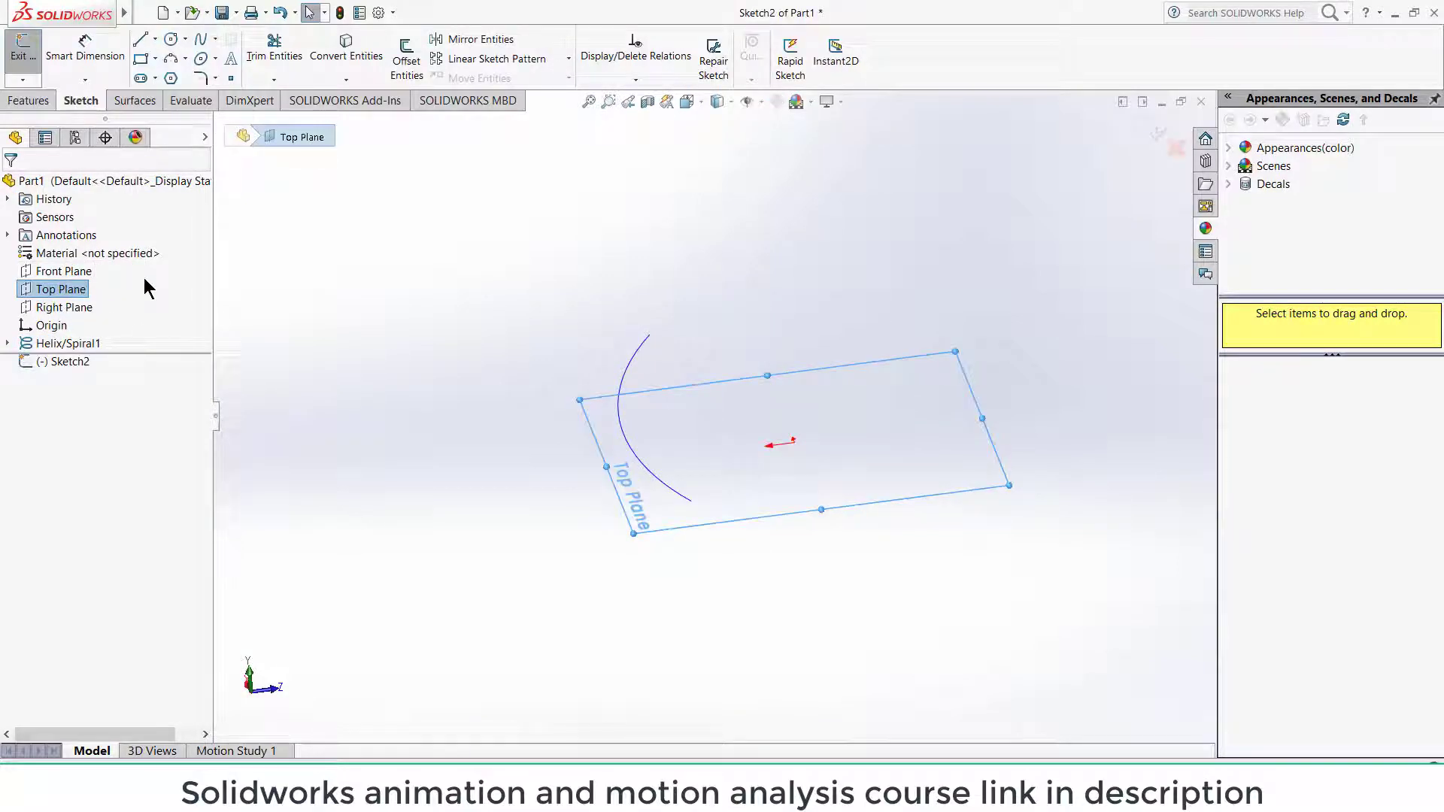
pyautogui.hotkey('ctrl', '8')
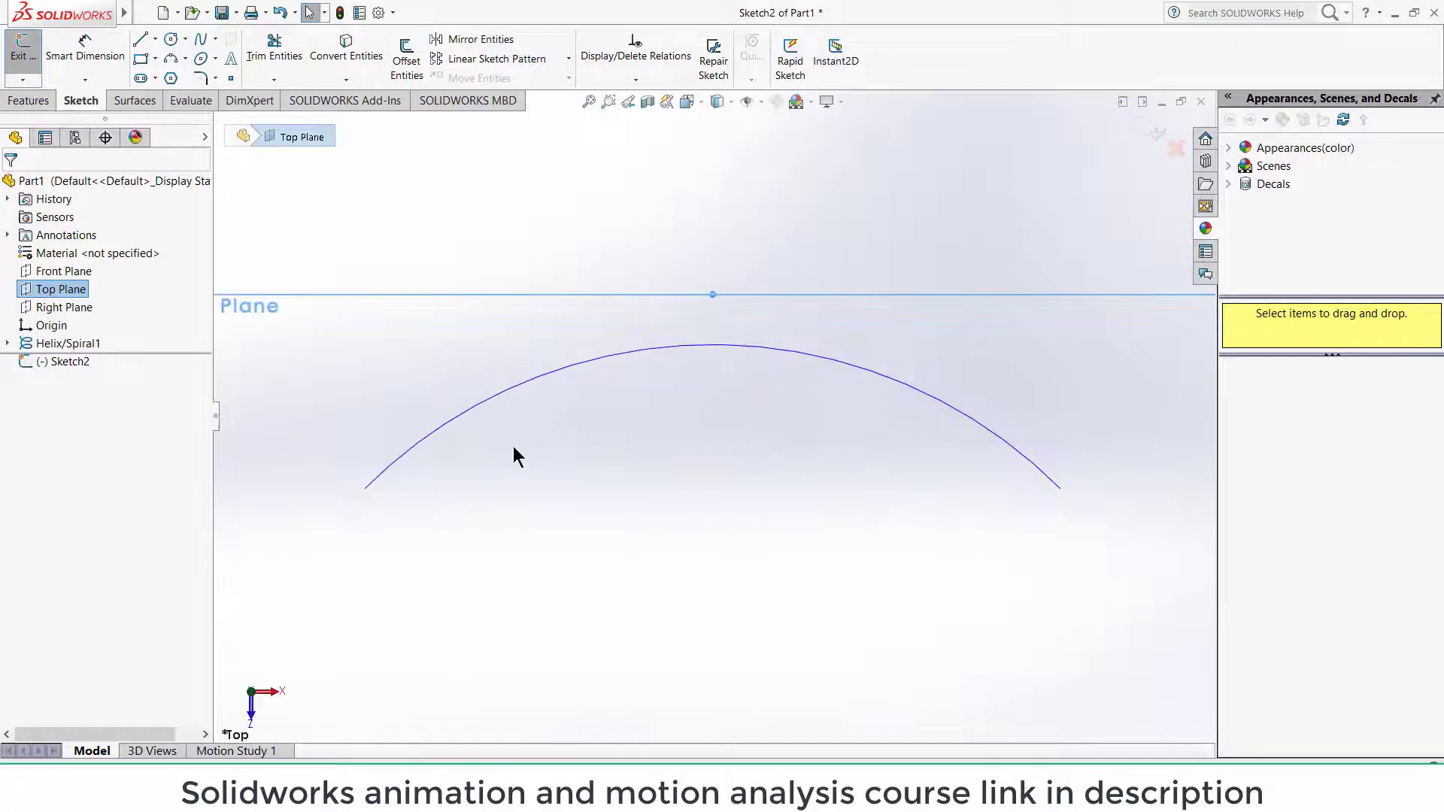
pyautogui.scroll(2, 519, 449)
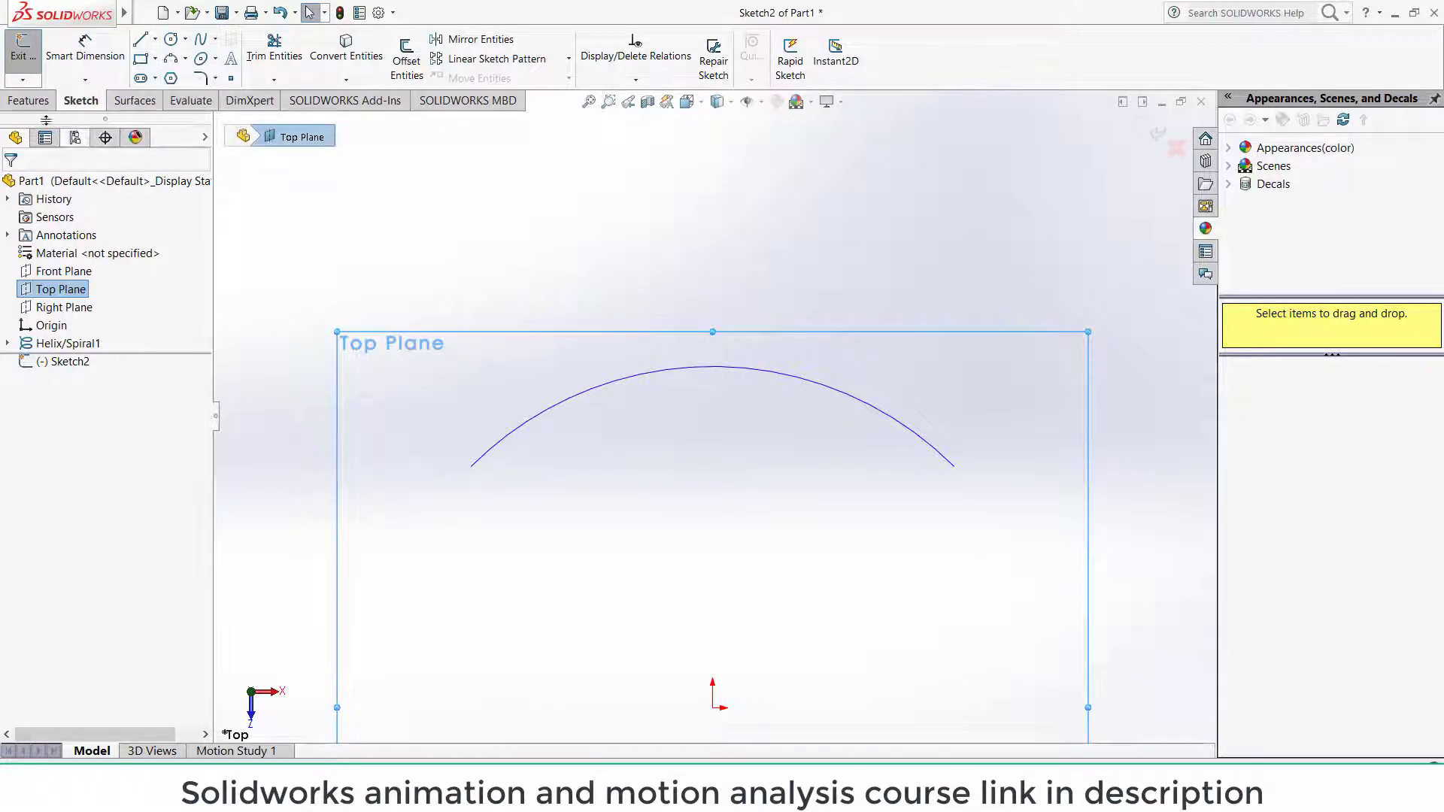
pyautogui.click(30, 100)
pyautogui.click(79, 100)
pyautogui.click(140, 61)
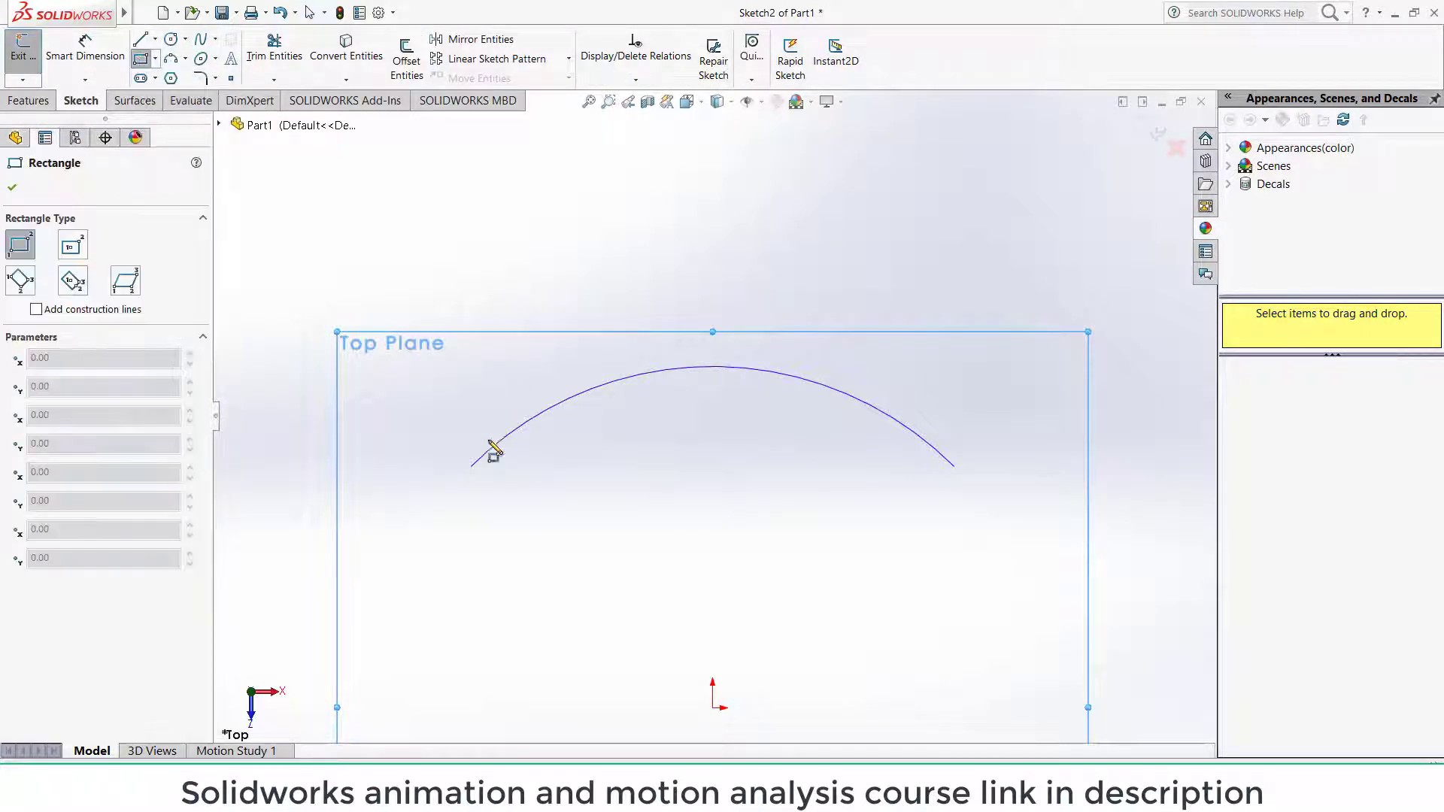
pyautogui.click(696, 366)
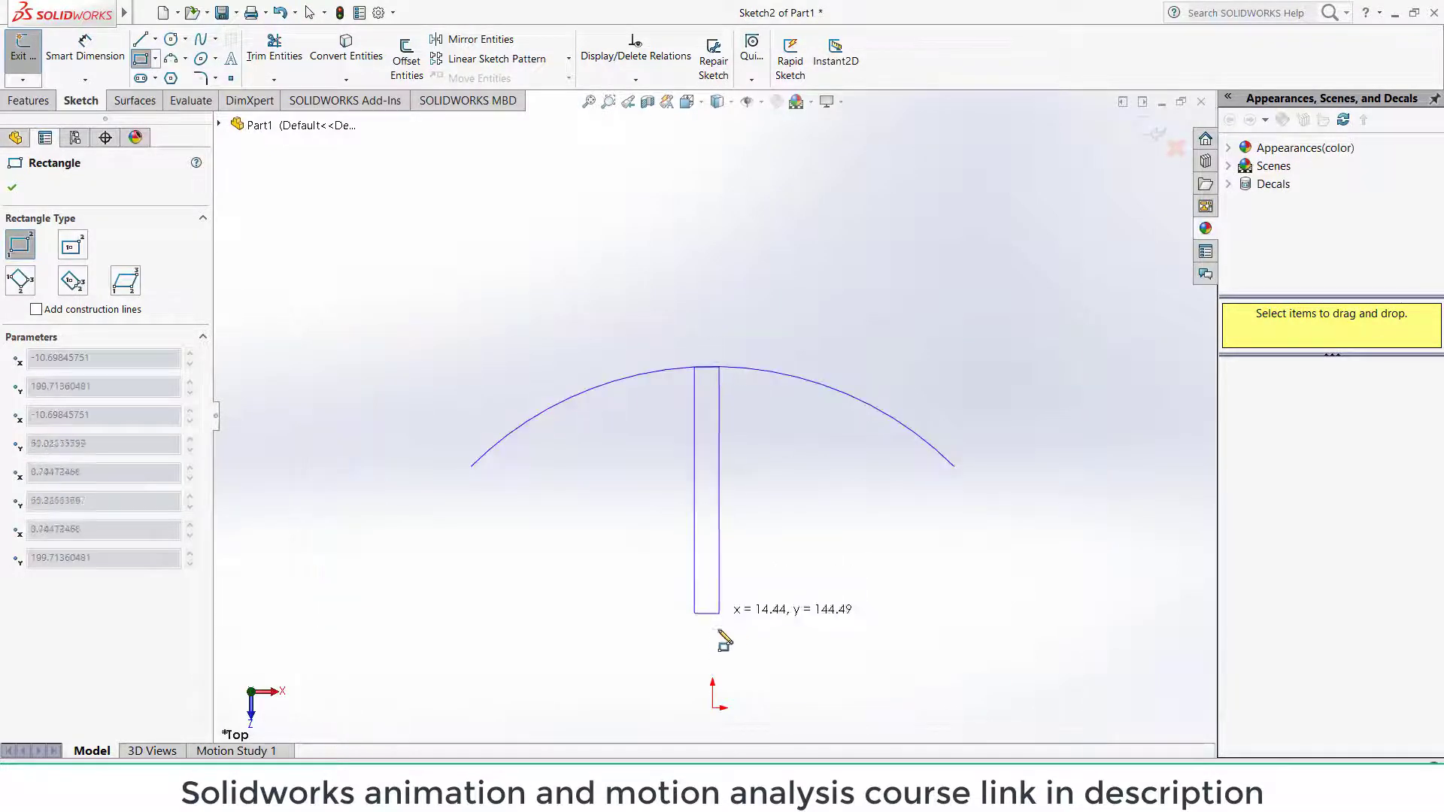
pyautogui.click(728, 708)
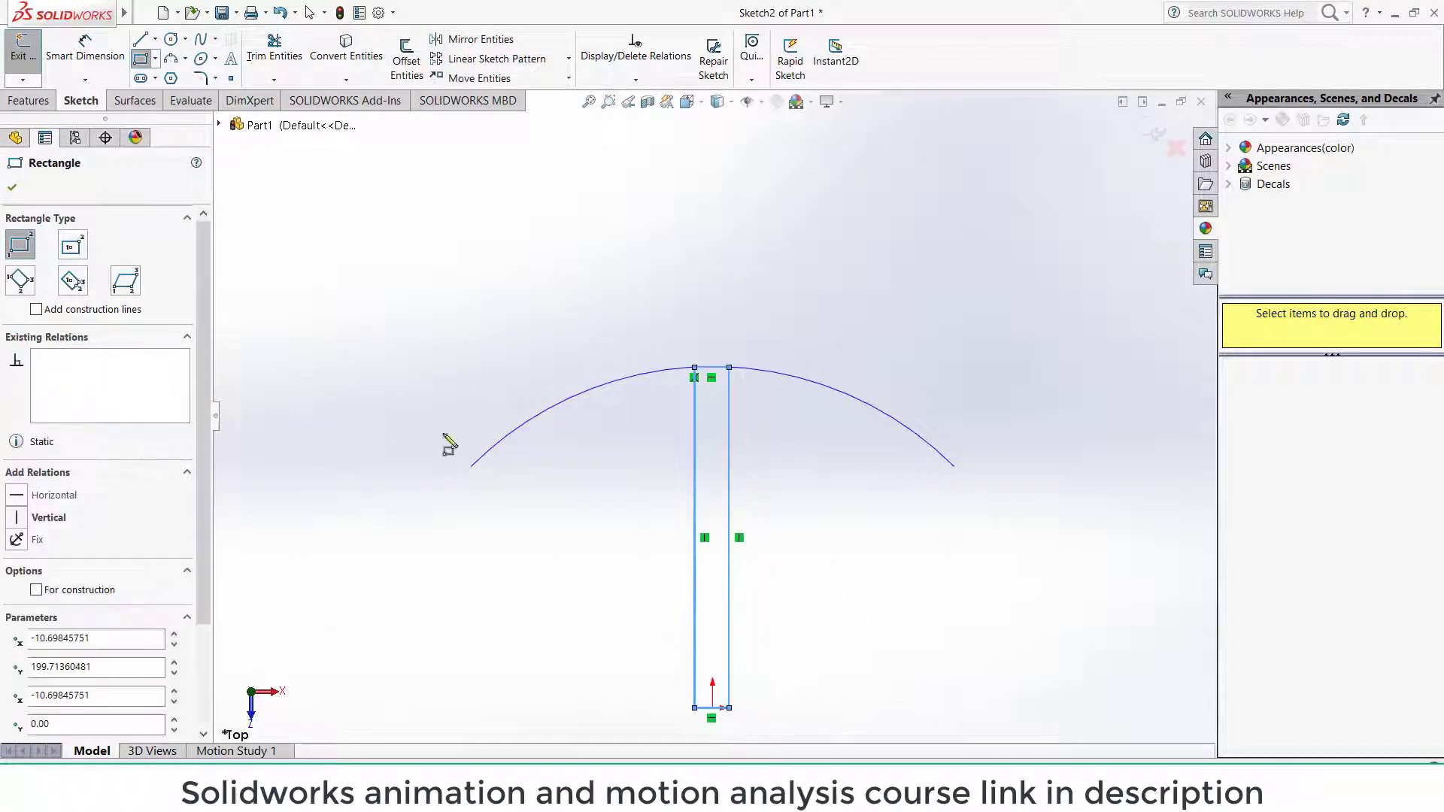
# Step: Try to power-trim one long side of the rectangle and undo the trim
pyautogui.click(275, 60)
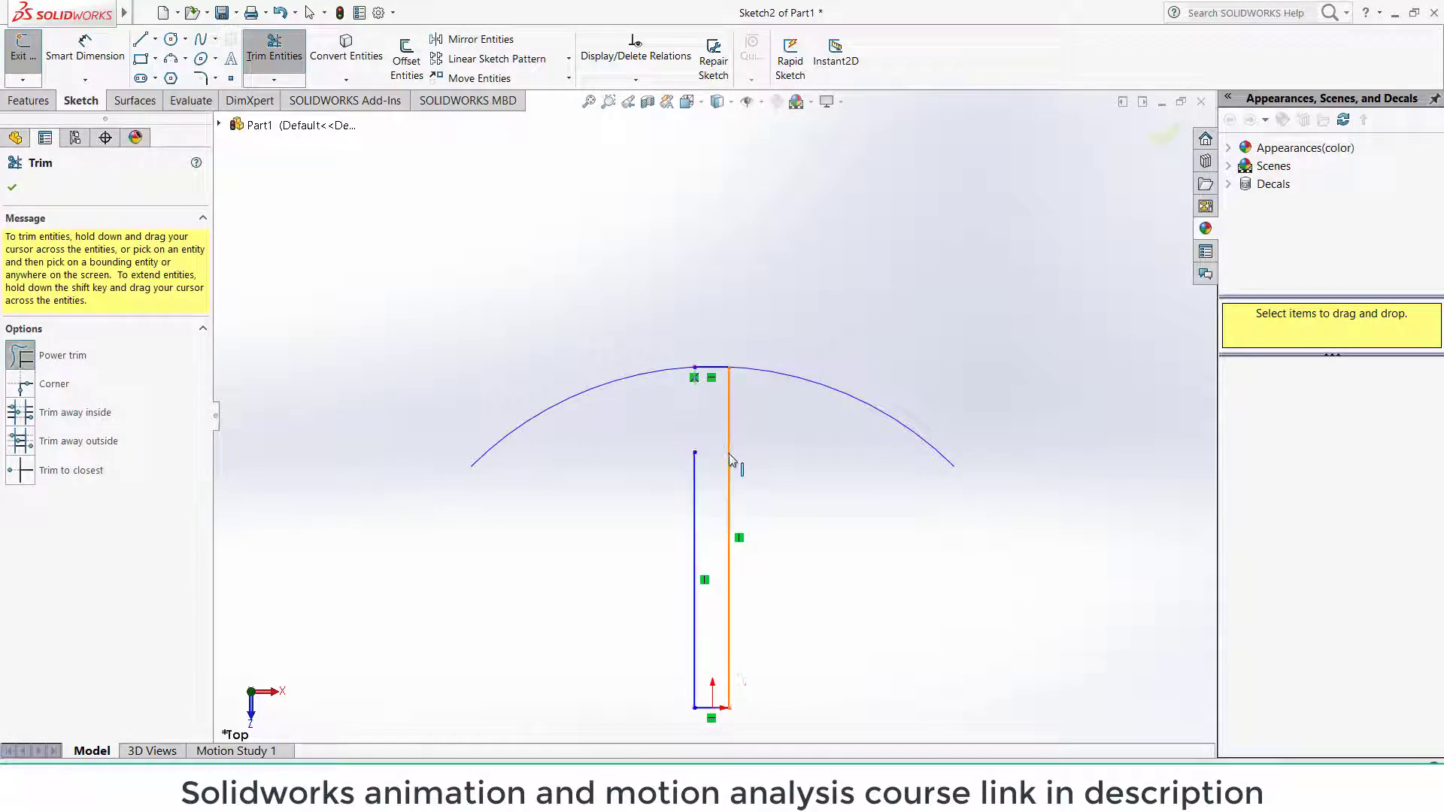
pyautogui.moveTo(697, 461); pyautogui.dragTo(687, 467)
pyautogui.press('Escape')
pyautogui.hotkey('ctrl', 'z')
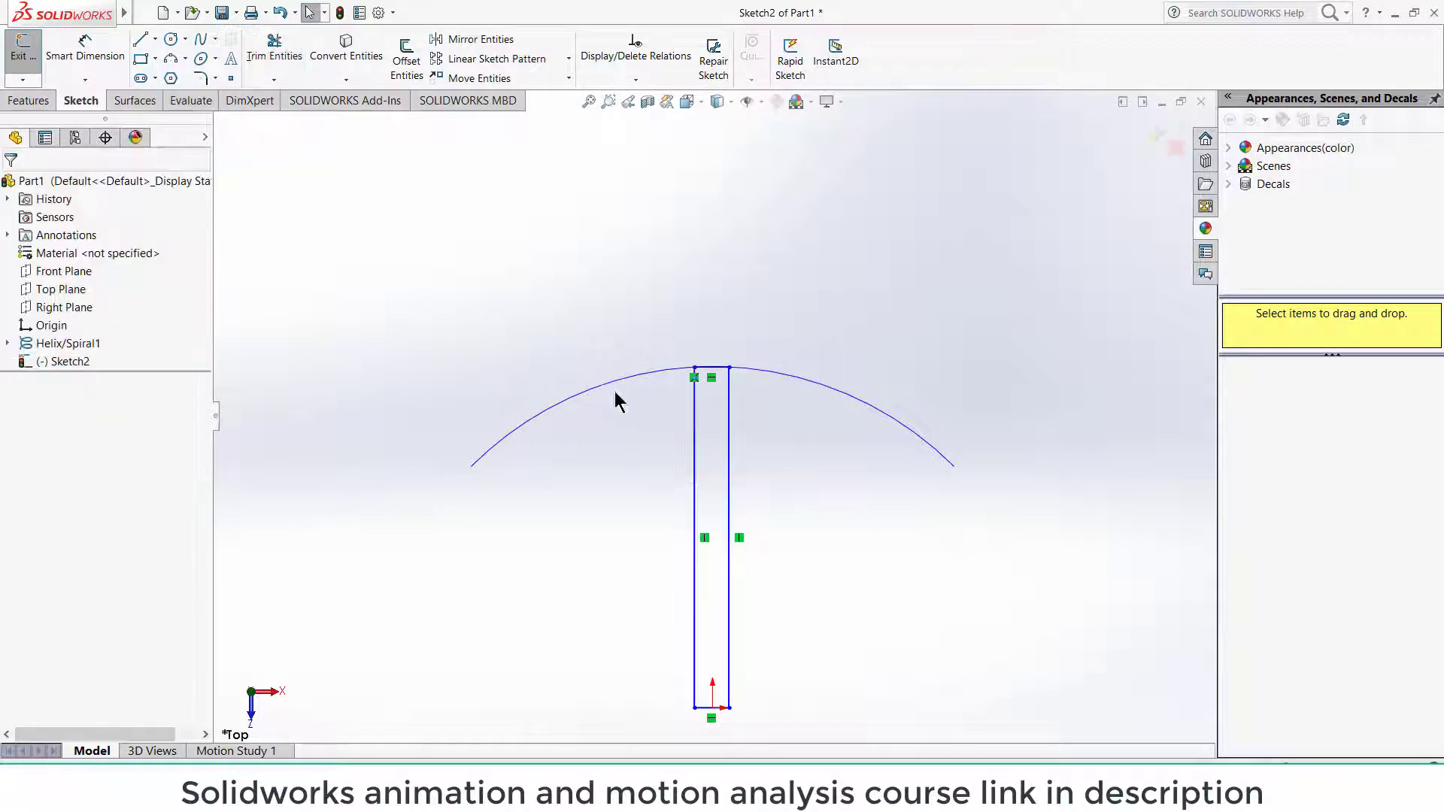
# Step: Dimension the rectangle's long side to 160 mm
pyautogui.click(85, 50)
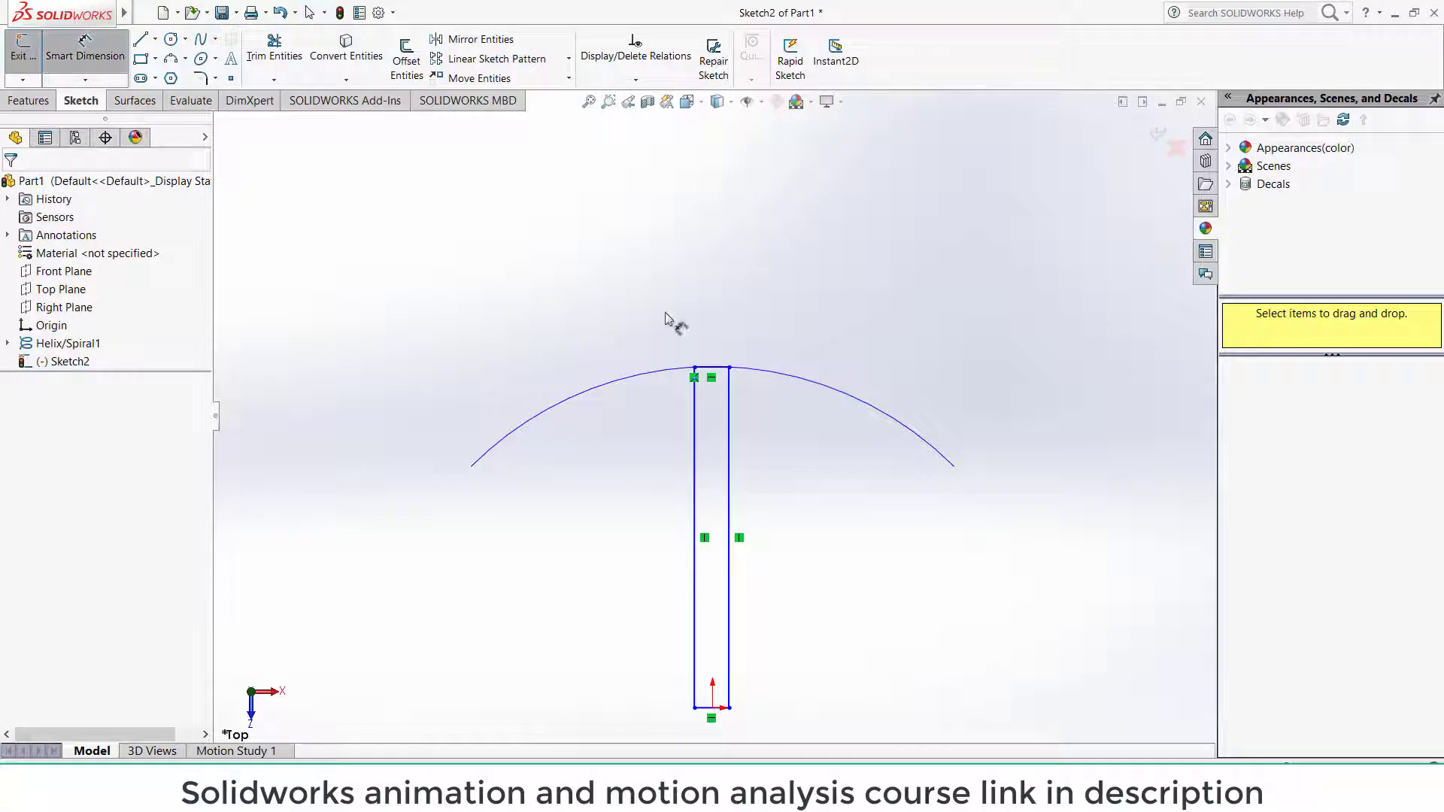
pyautogui.click(695, 453)
pyautogui.click(724, 432)
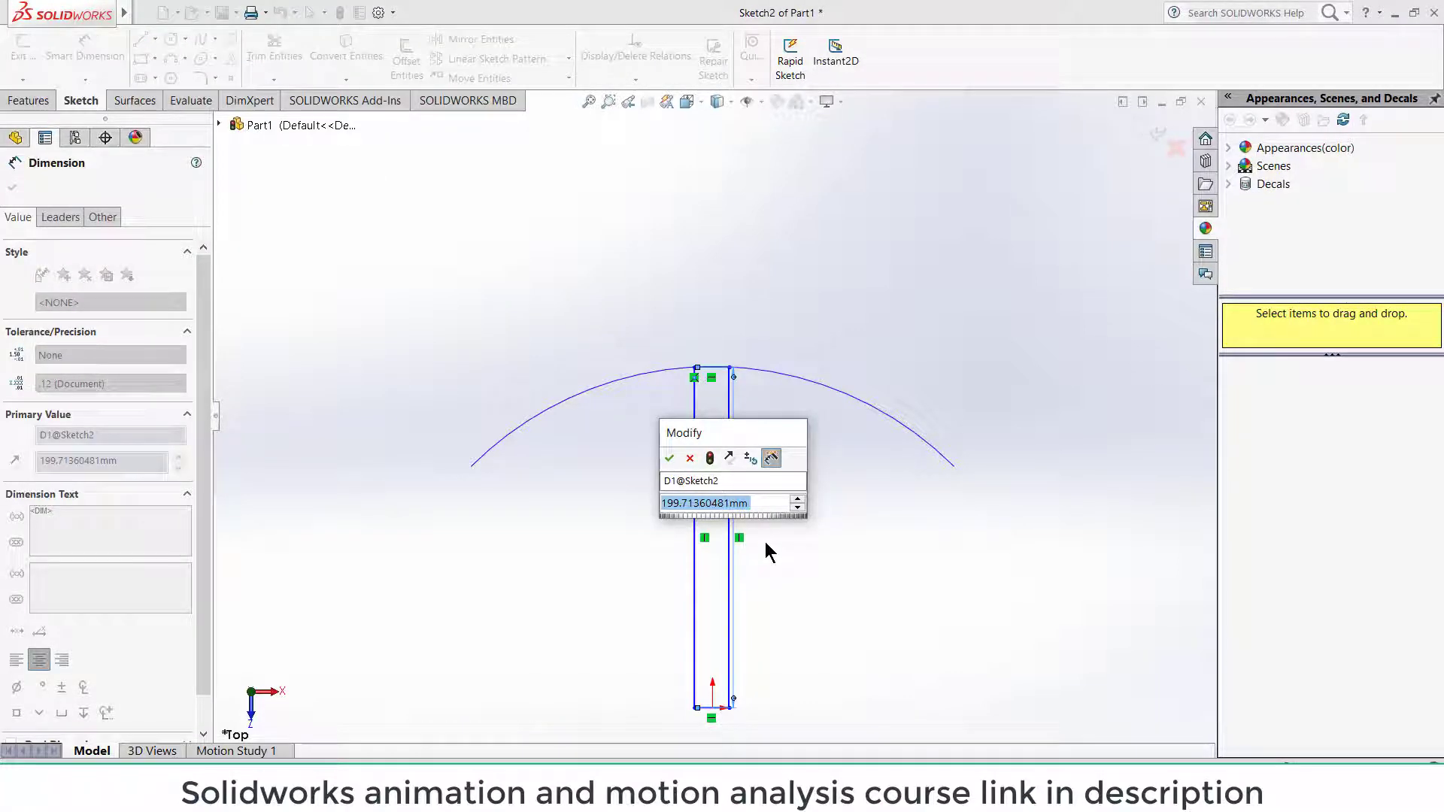
pyautogui.write('180')
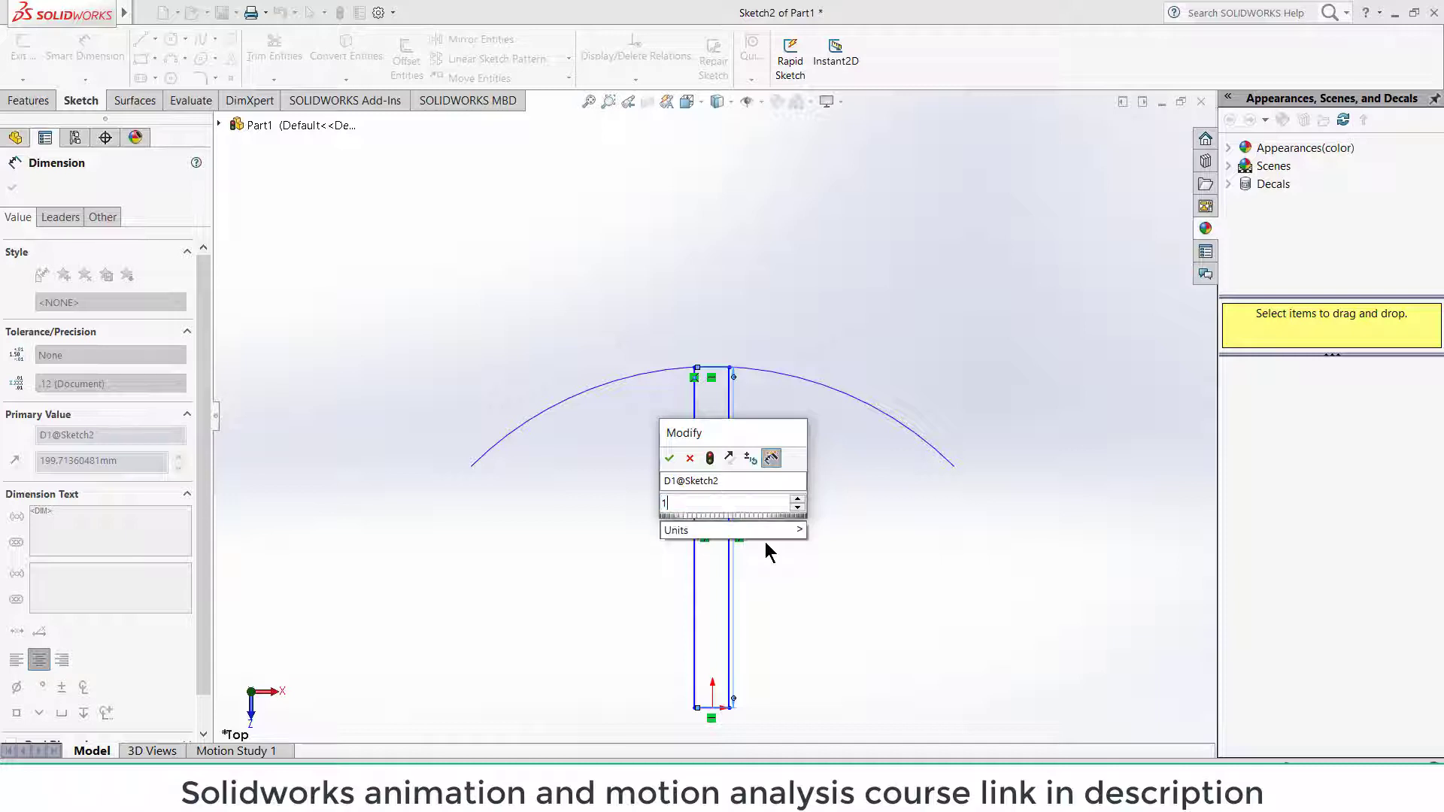
pyautogui.press('BackSpace')
pyautogui.press('BackSpace')
pyautogui.write('60')
pyautogui.press('Return')
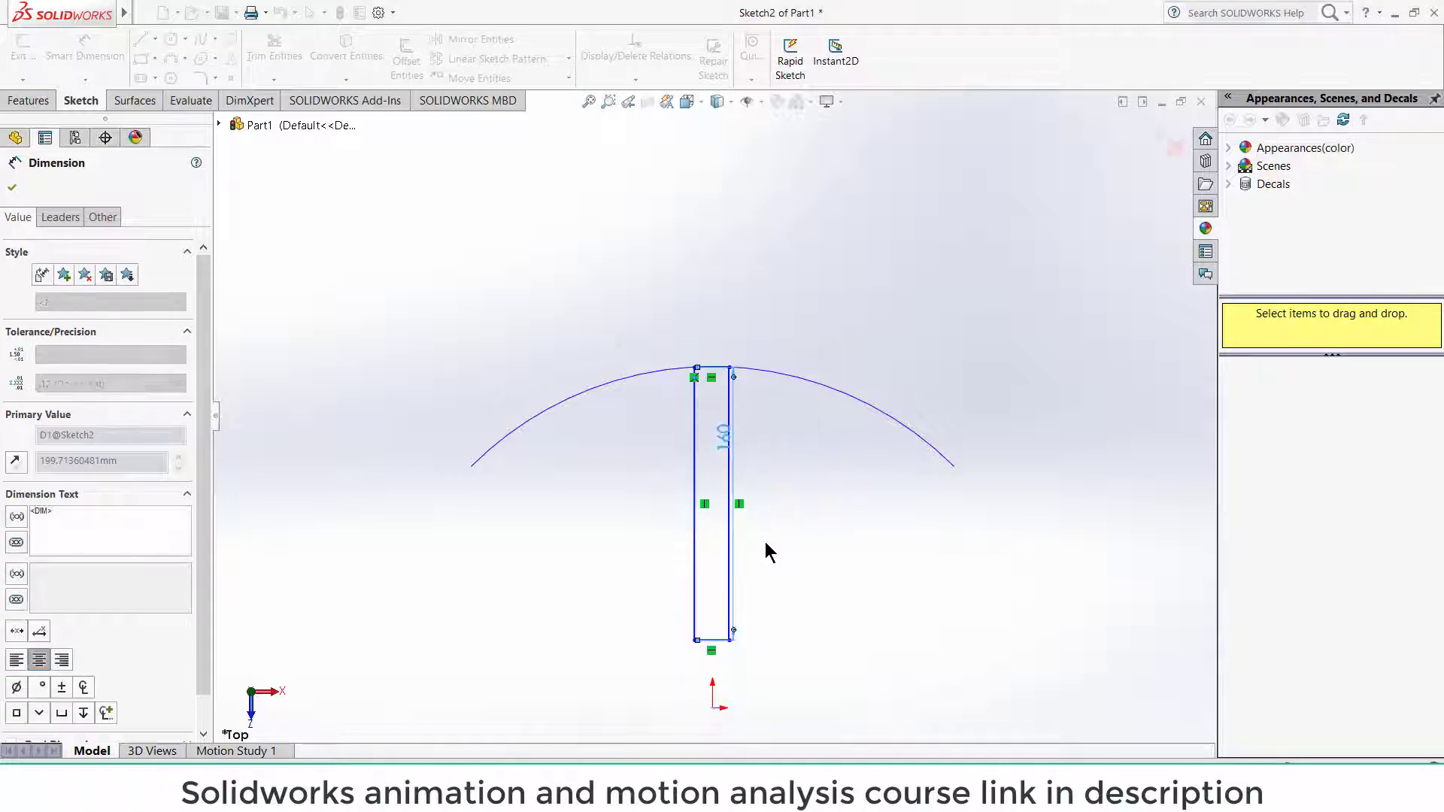
# Step: Dimension the distance from the rectangle's long side on the negative X side to the origin as 5 mm
pyautogui.click(695, 633)
pyautogui.click(712, 708)
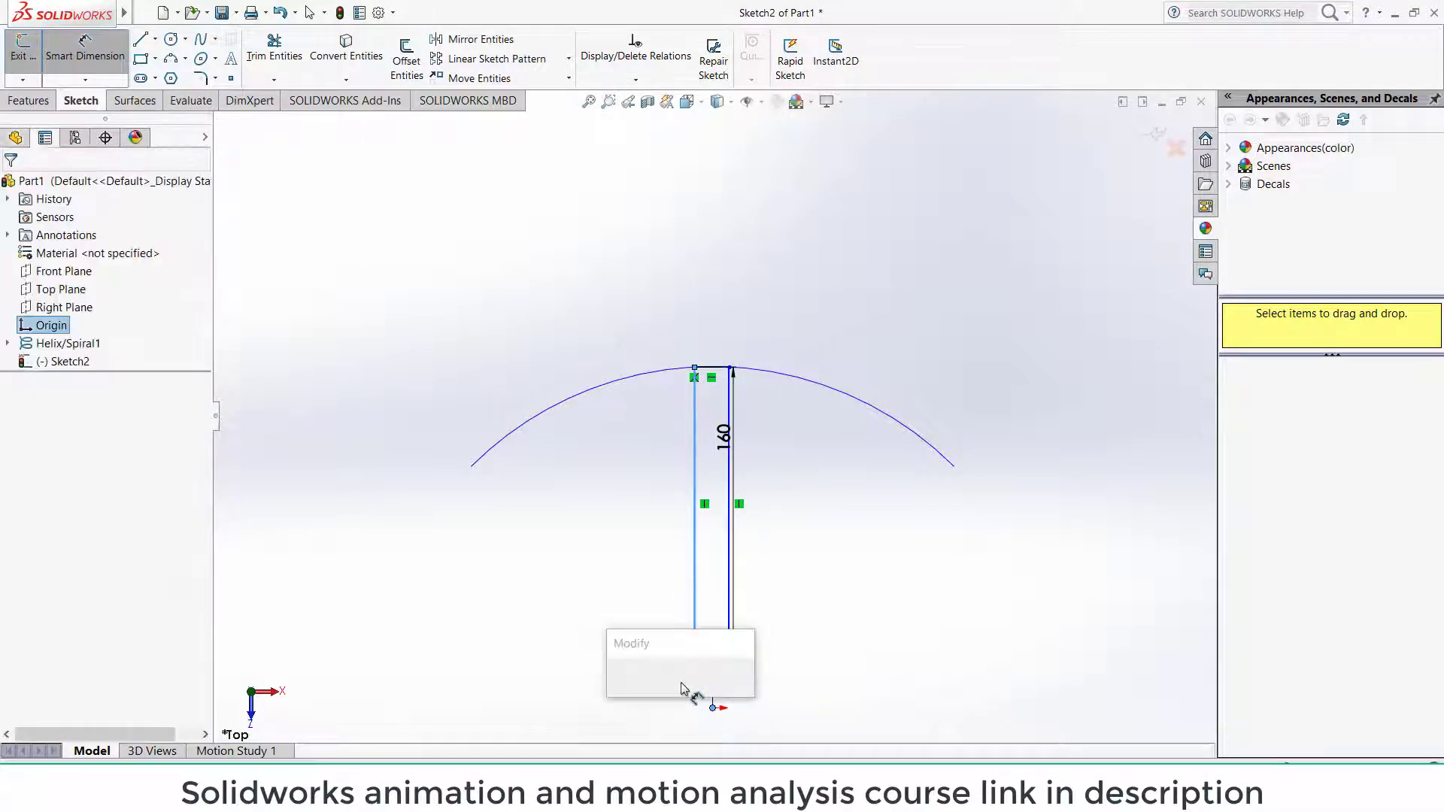
pyautogui.click(680, 675)
pyautogui.write('5')
pyautogui.press('Return')
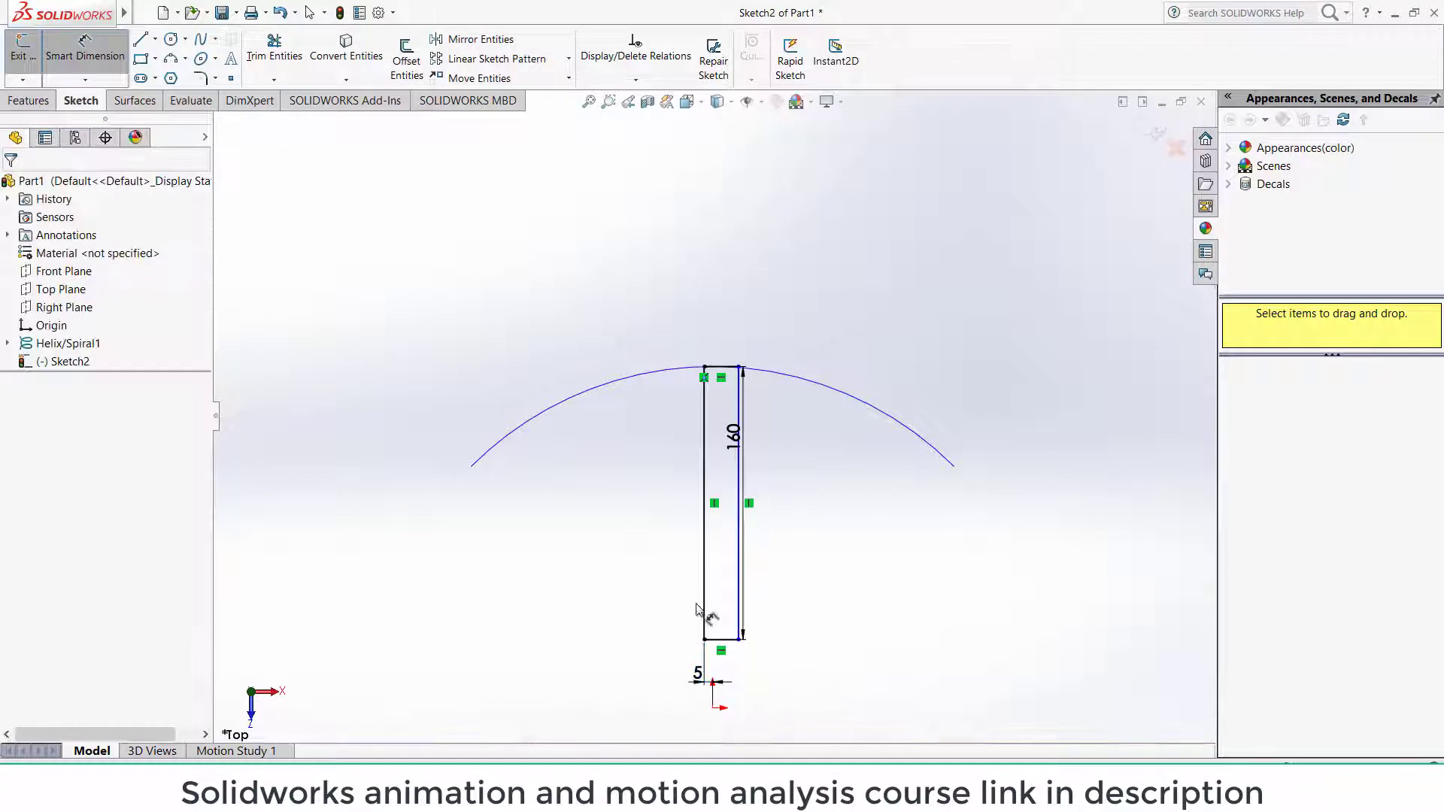
pyautogui.click(700, 612)
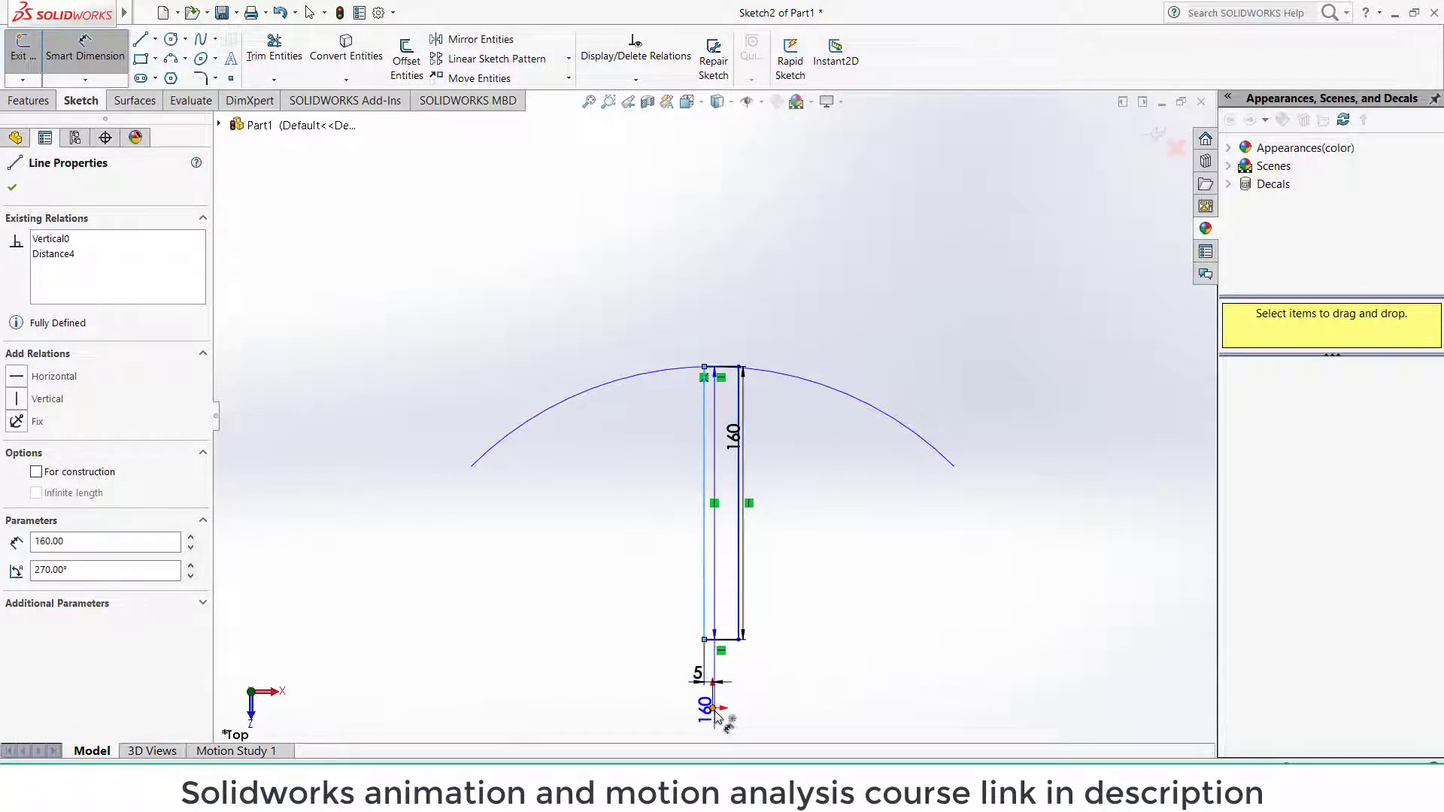
pyautogui.click(714, 710)
pyautogui.click(725, 613)
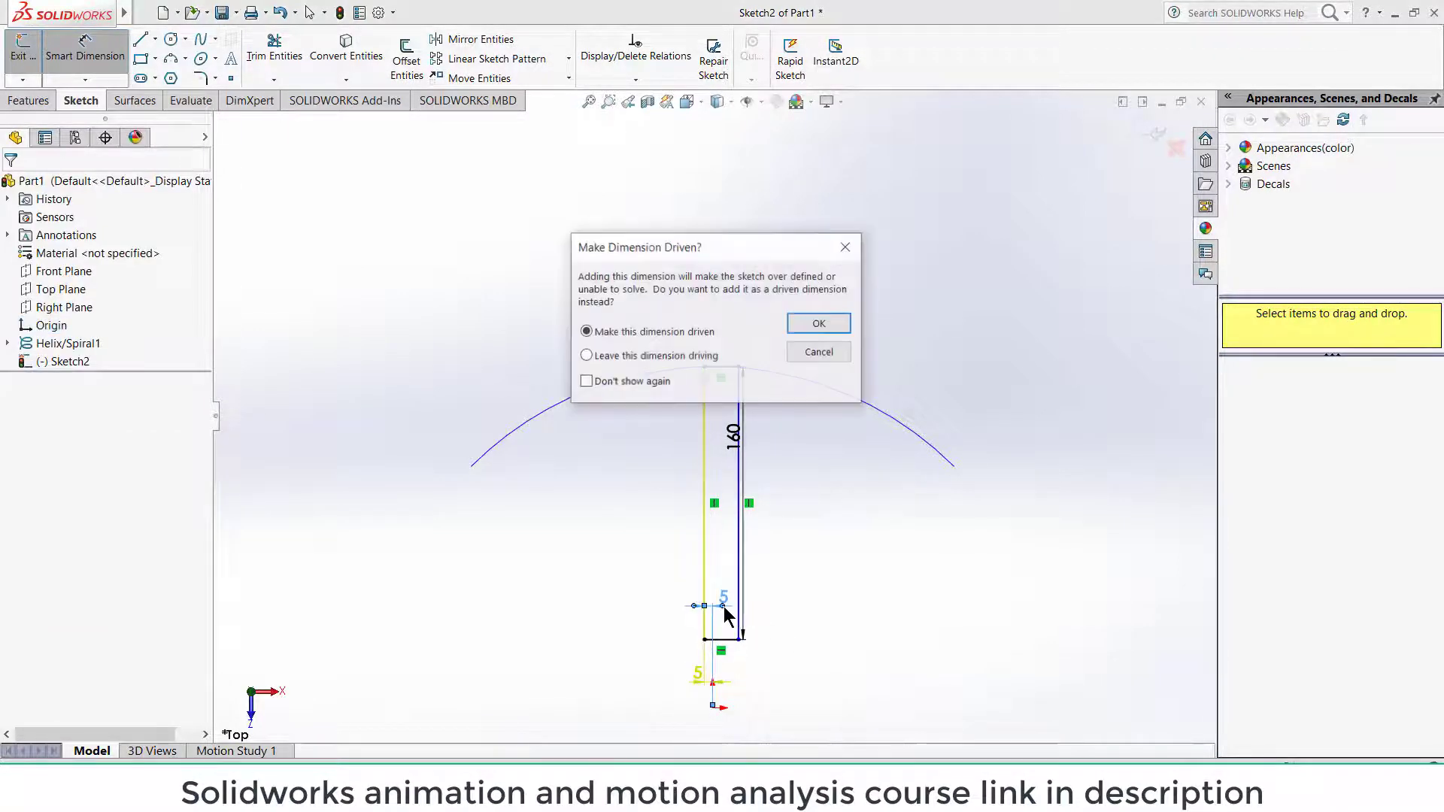
pyautogui.click(828, 353)
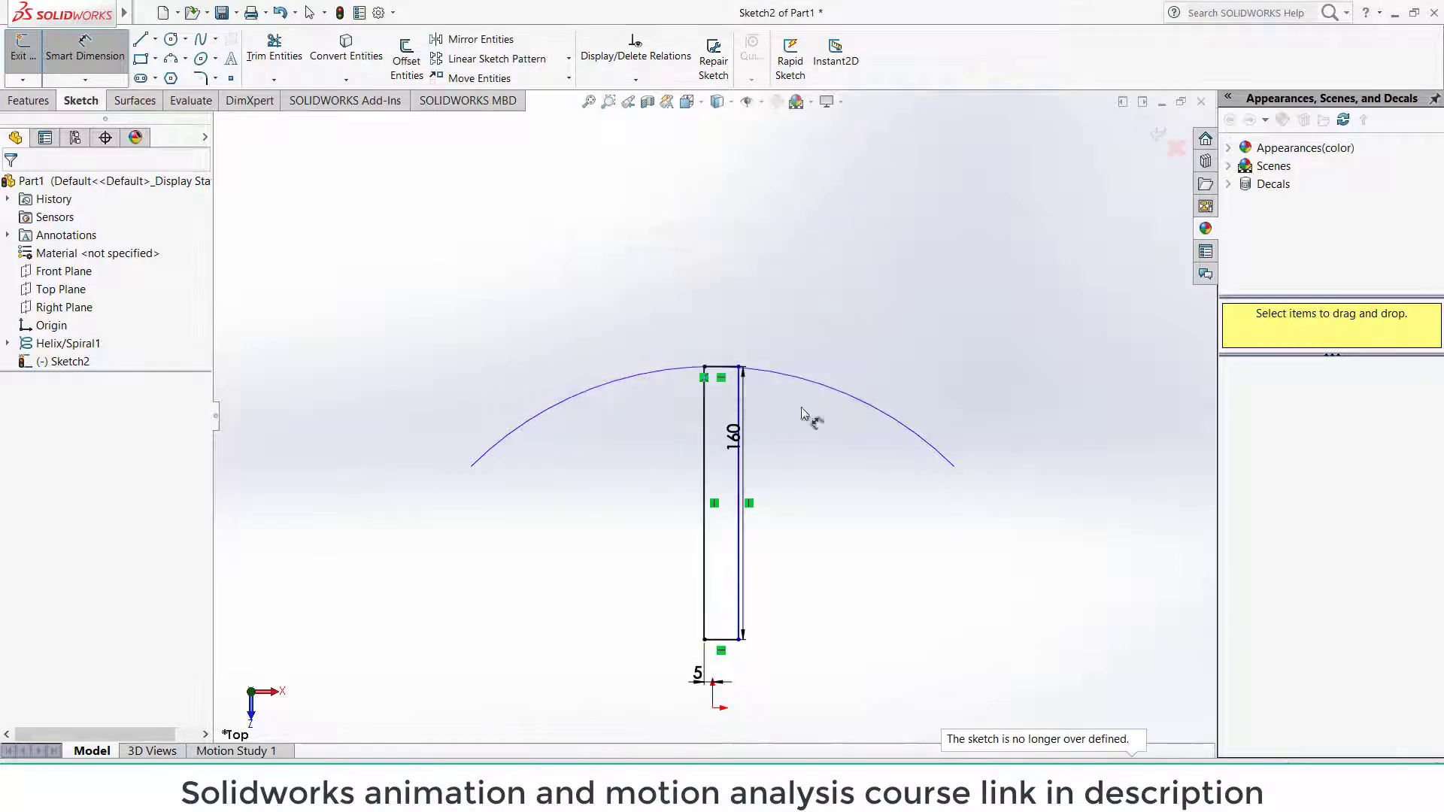
# Step: Set the distance between the rectangle's long side and the origin to 2.5 mm
pyautogui.click(707, 681)
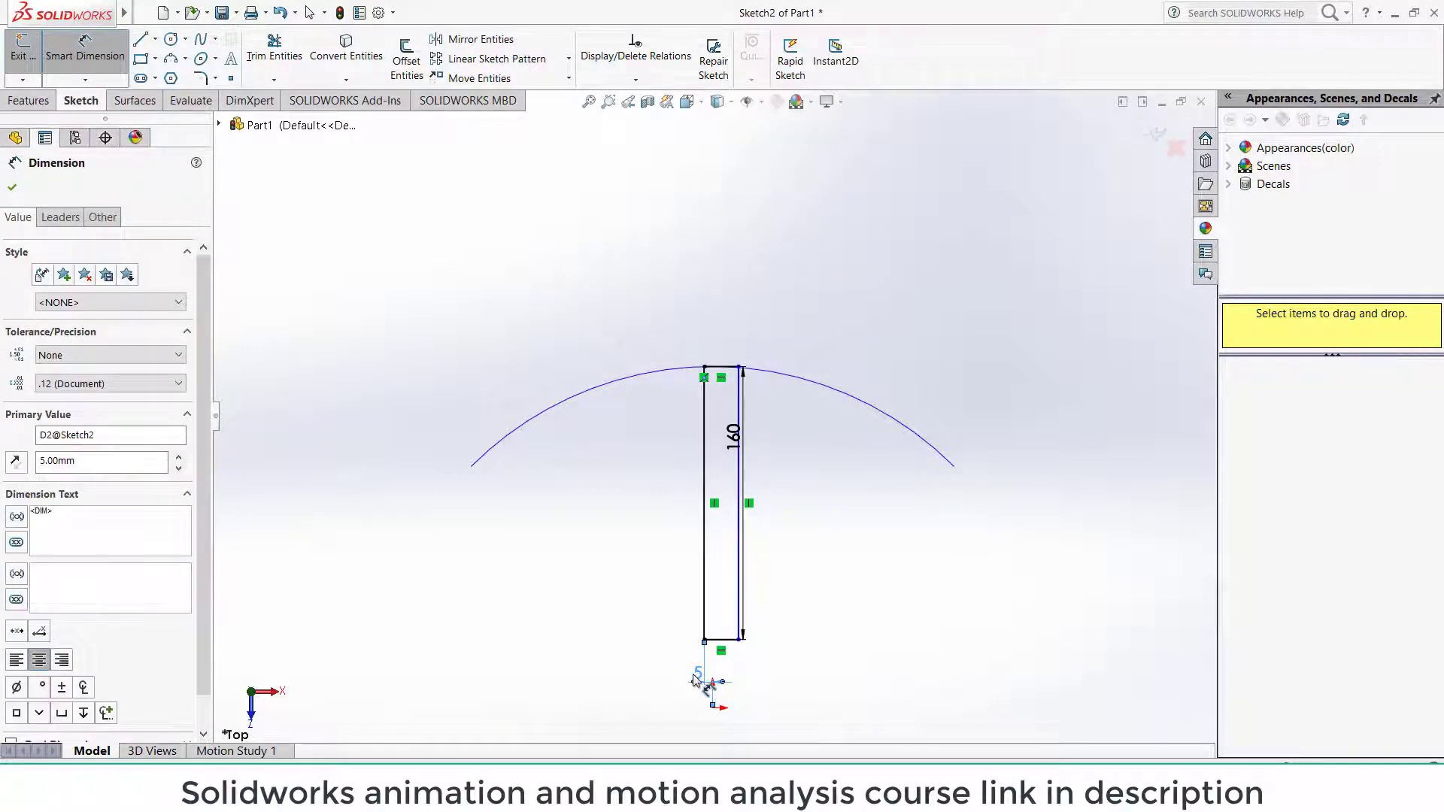
pyautogui.doubleClick(693, 679)
pyautogui.write('20')
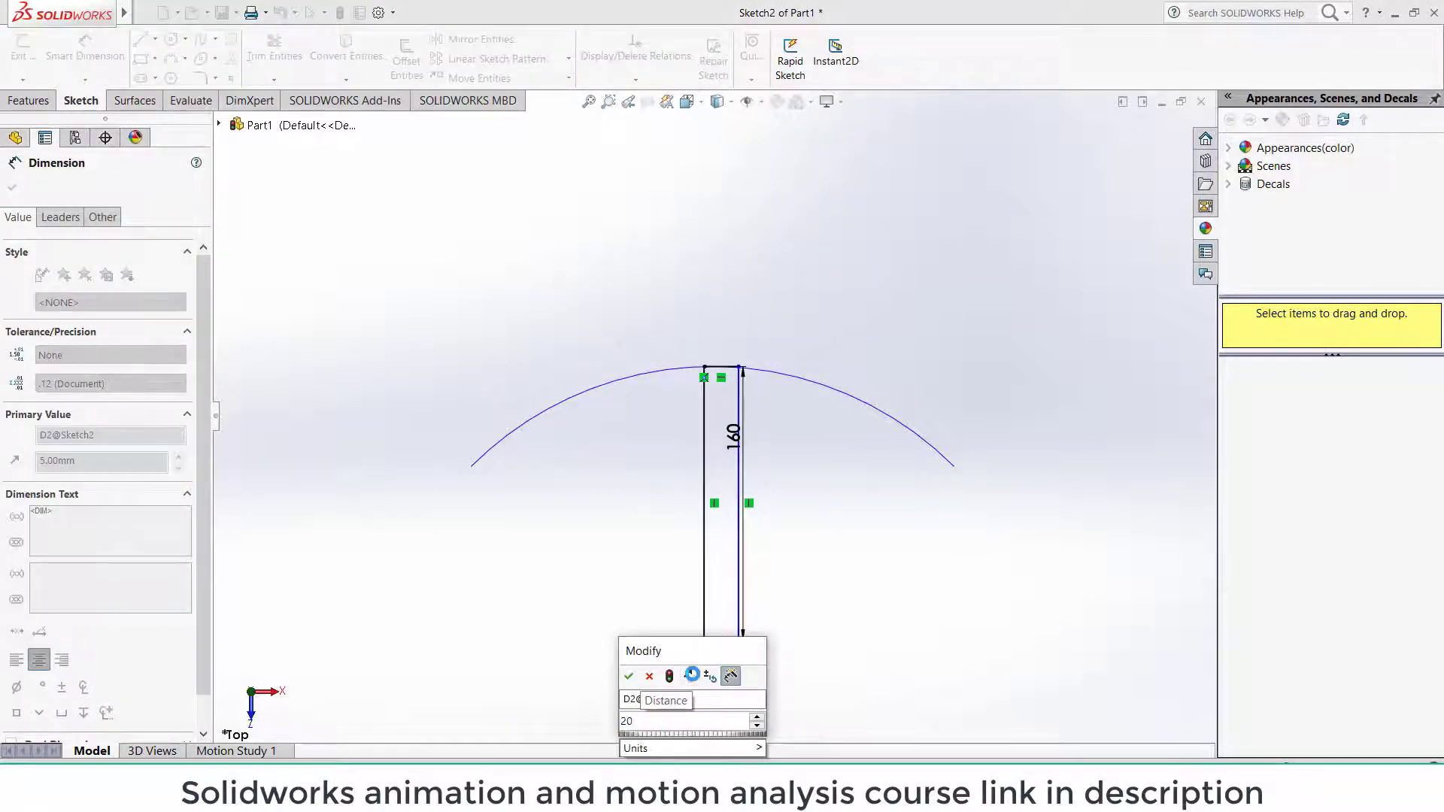
pyautogui.press('BackSpace')
pyautogui.write('.5')
pyautogui.press('Return')
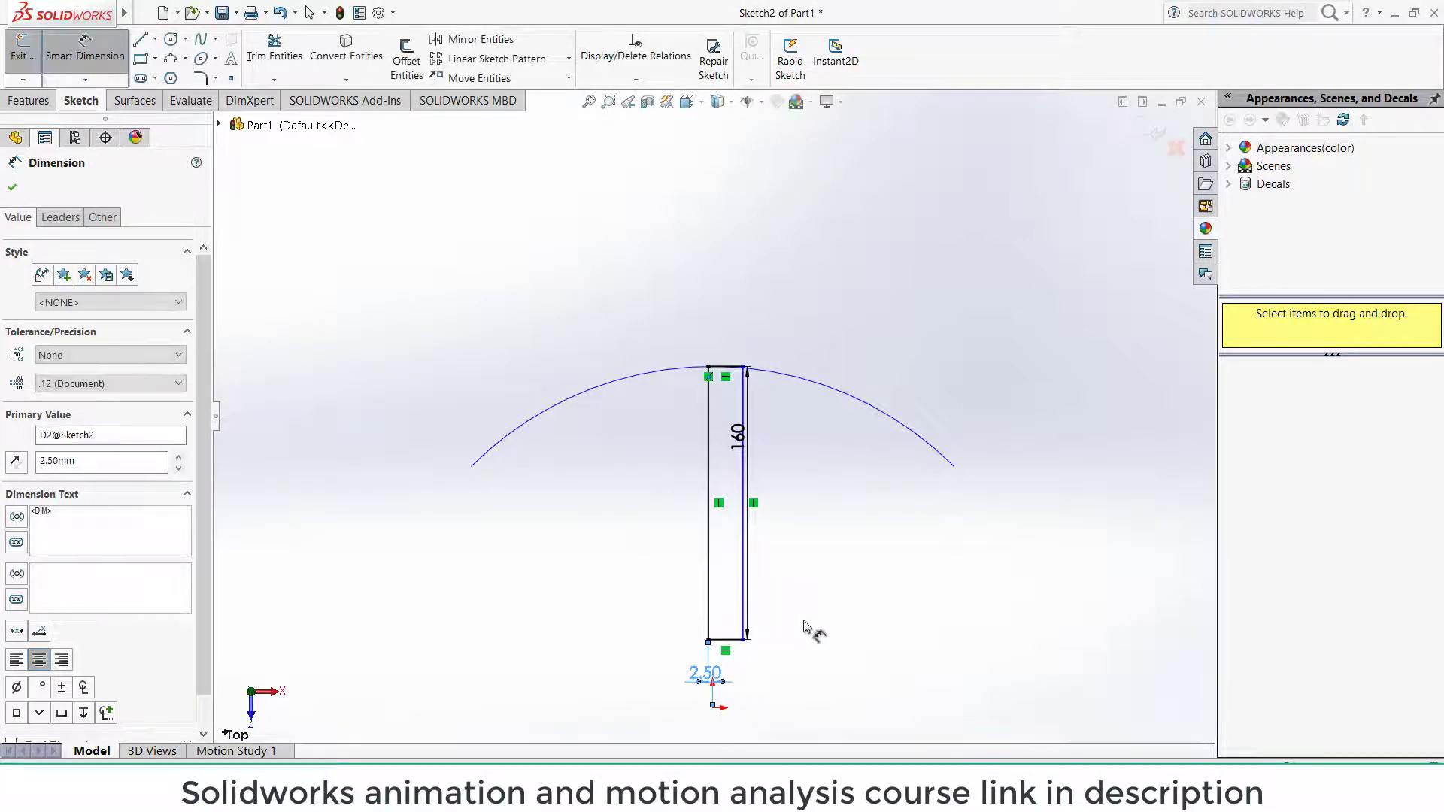
# Step: Dimension the rectangle's width between its two long sides as 5 mm and finish the sketch
pyautogui.click(744, 601)
pyautogui.click(709, 595)
pyautogui.click(728, 581)
pyautogui.write('5')
pyautogui.press('Return')
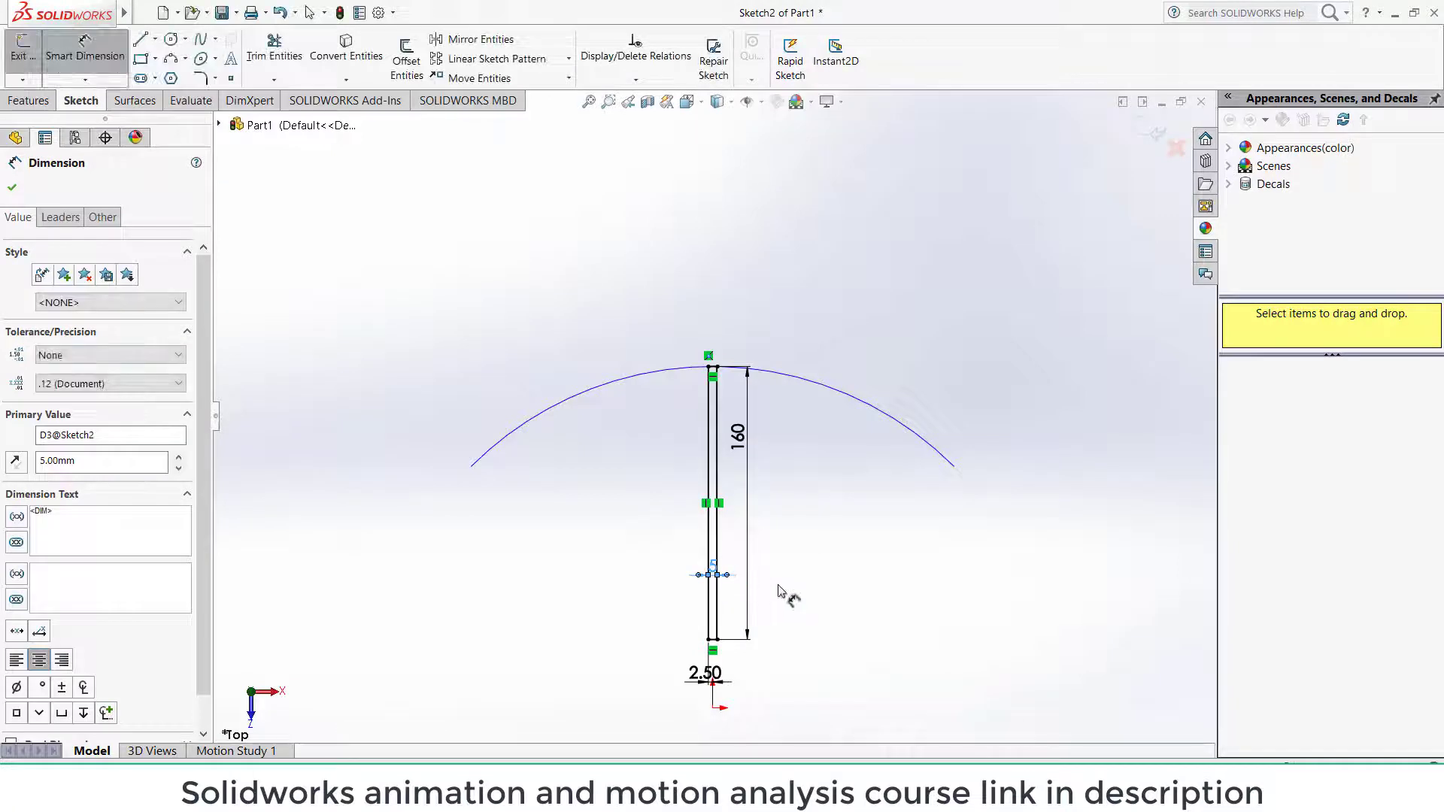
pyautogui.moveTo(783, 590); pyautogui.dragTo(896, 364, button='middle')
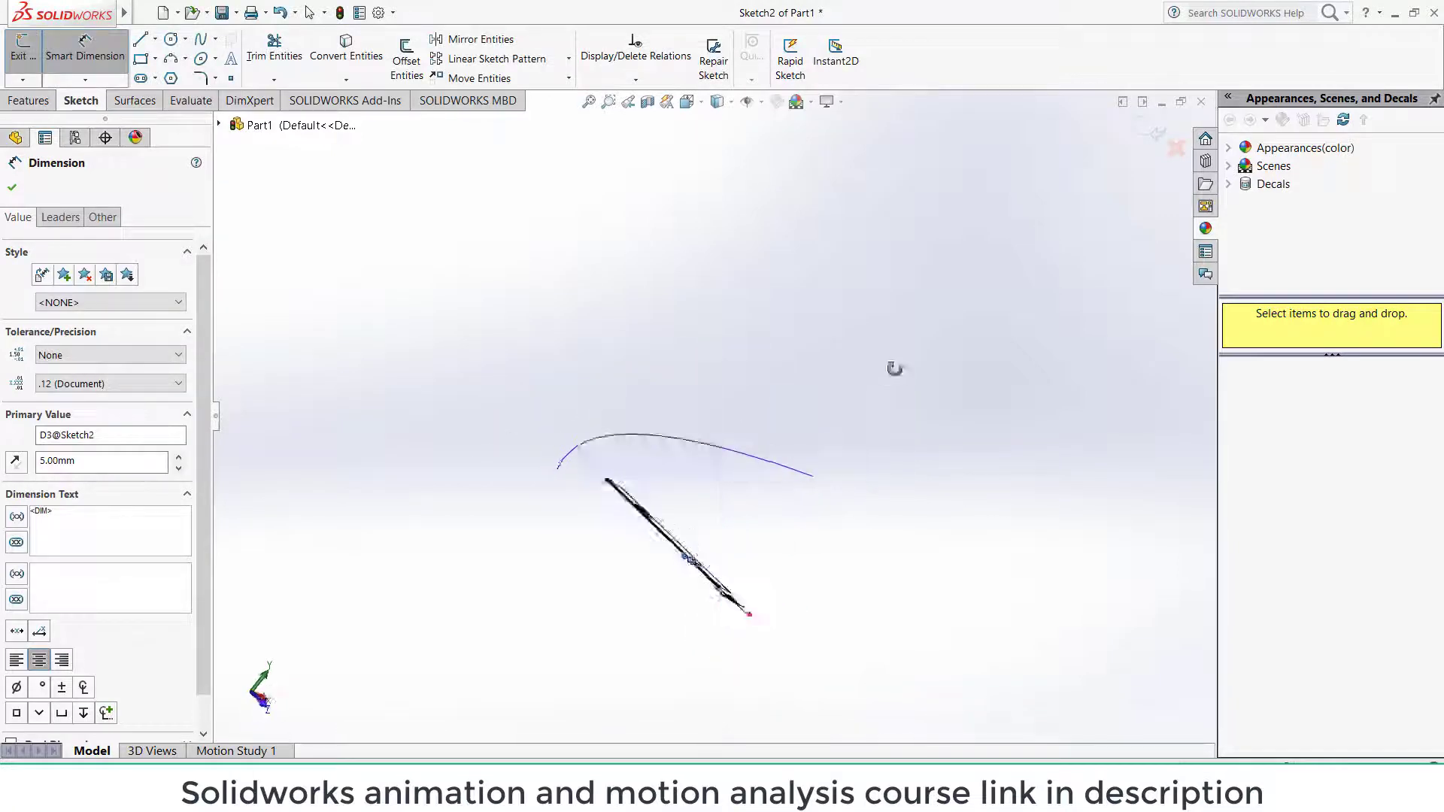
pyautogui.click(1142, 135)
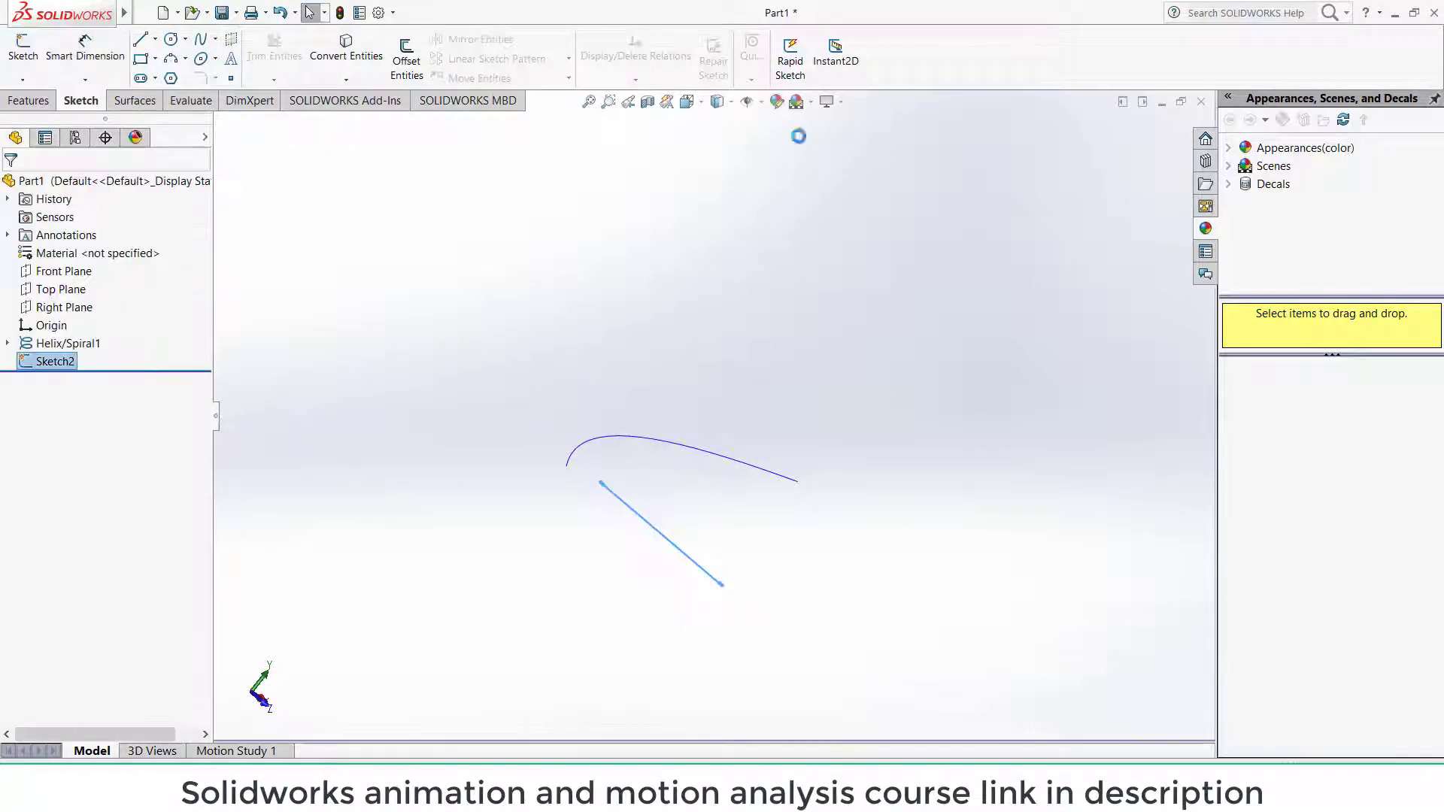
# Step: Create a swept boss from the narrow rectangle profile along the helix path
pyautogui.click(39, 102)
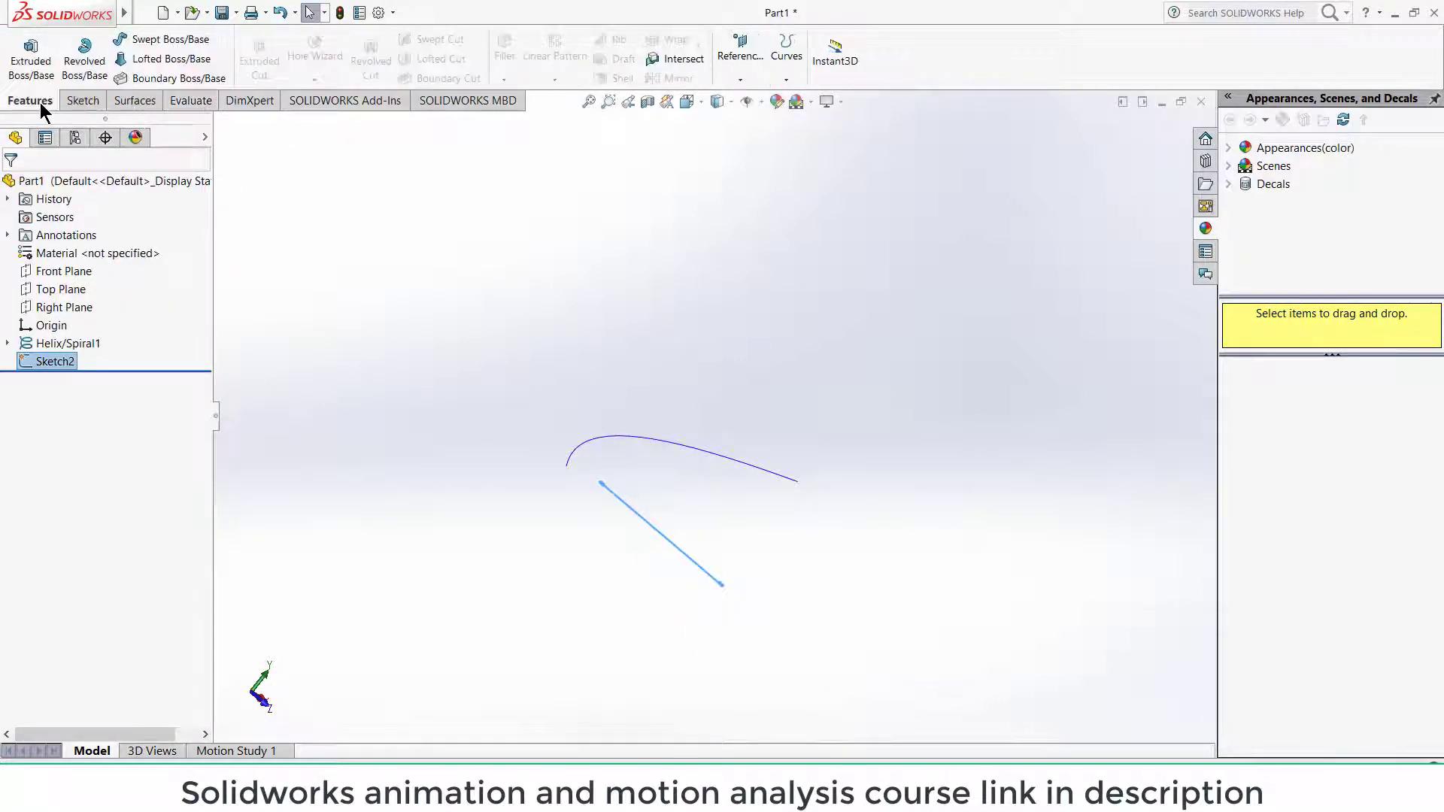
pyautogui.click(147, 40)
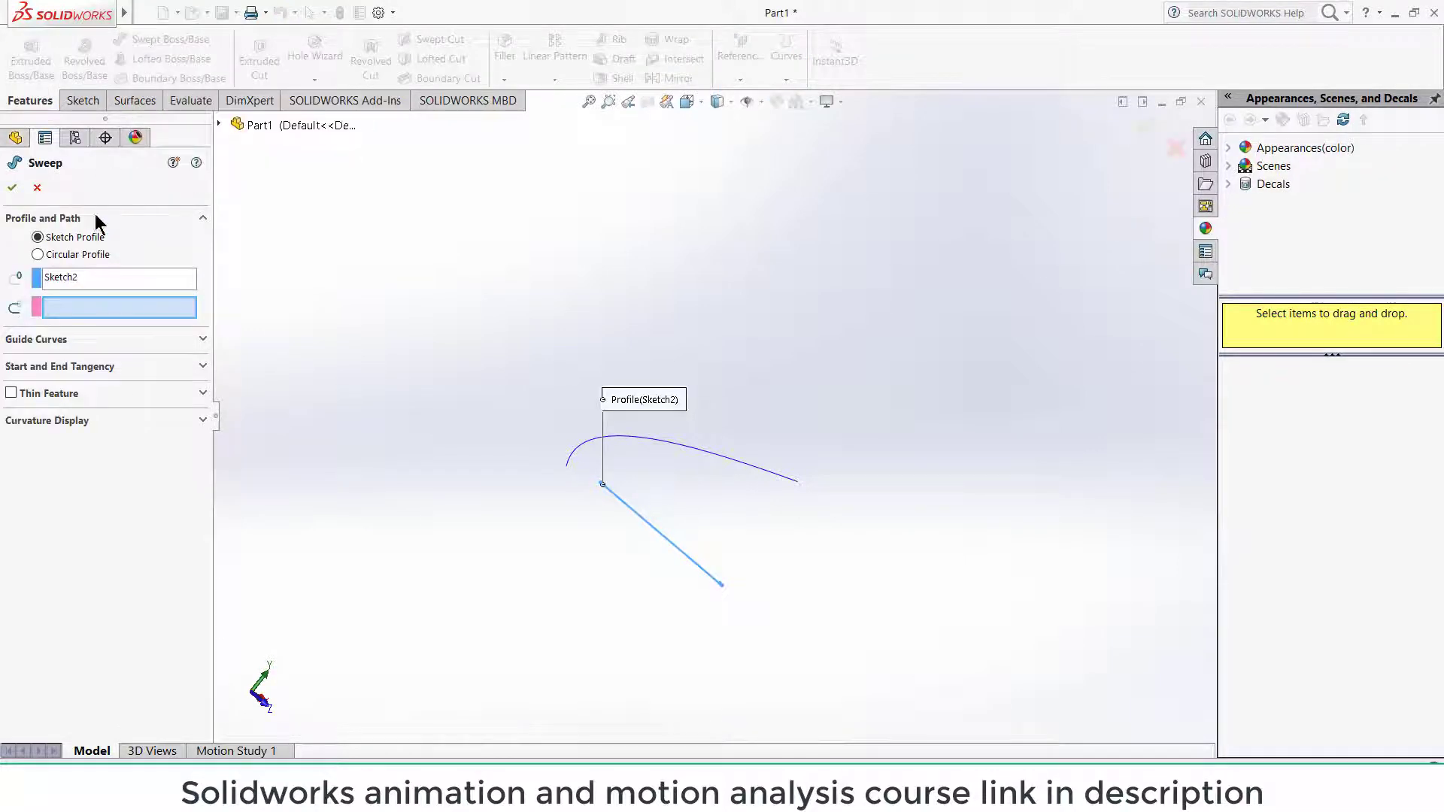
pyautogui.click(103, 306)
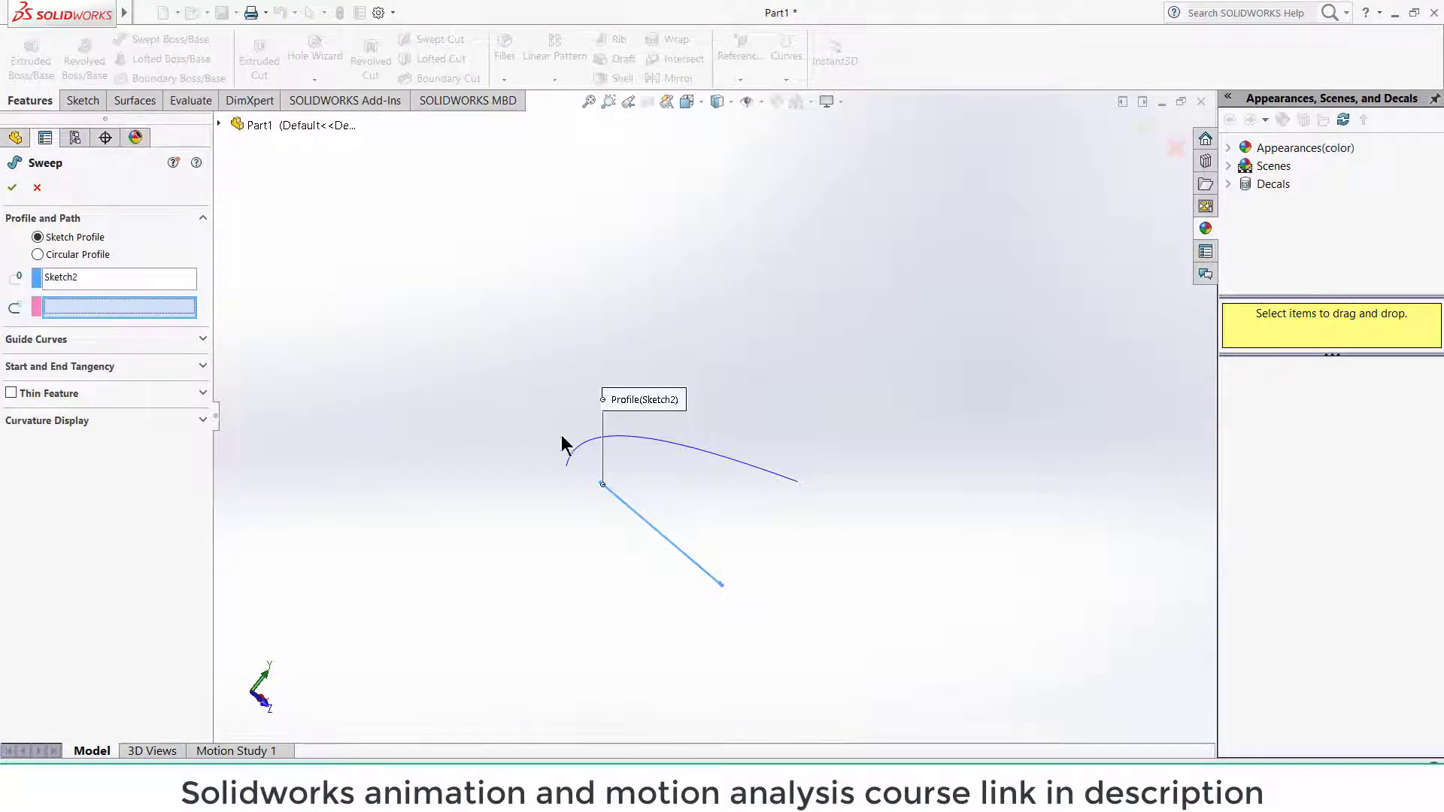
pyautogui.click(667, 449)
pyautogui.moveTo(677, 451); pyautogui.dragTo(438, 300, button='middle')
pyautogui.click(12, 188)
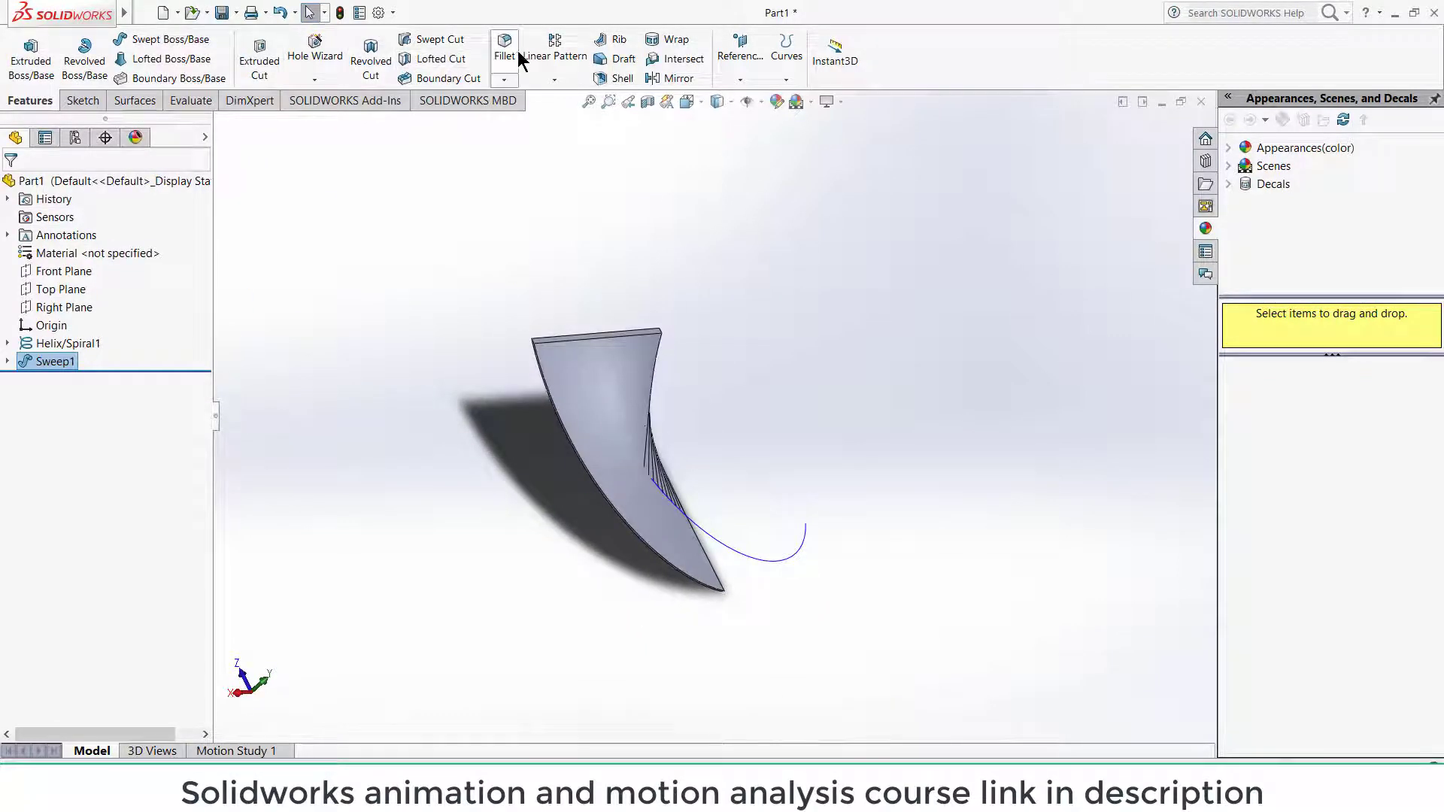
# Step: Try a 10 mm symmetric fillet on the swept blade's two short outer corner edges
pyautogui.scroll(-5, 565, 386)
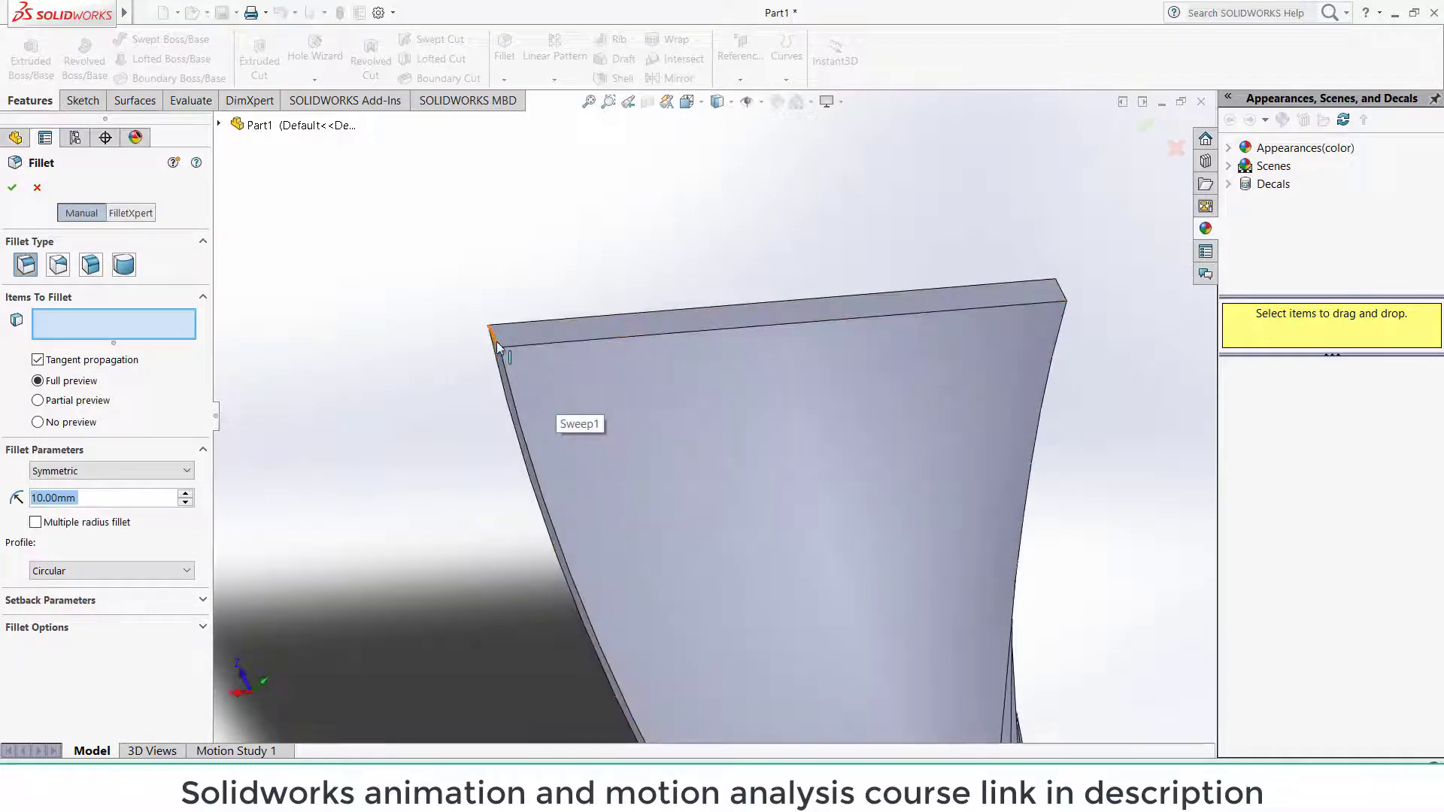
pyautogui.click(524, 388)
pyautogui.scroll(4, 633, 468)
pyautogui.moveTo(635, 470); pyautogui.dragTo(658, 506, button='middle')
pyautogui.scroll(-4, 851, 706)
pyautogui.scroll(-3, 743, 625)
pyautogui.moveTo(743, 624); pyautogui.dragTo(770, 525, button='middle')
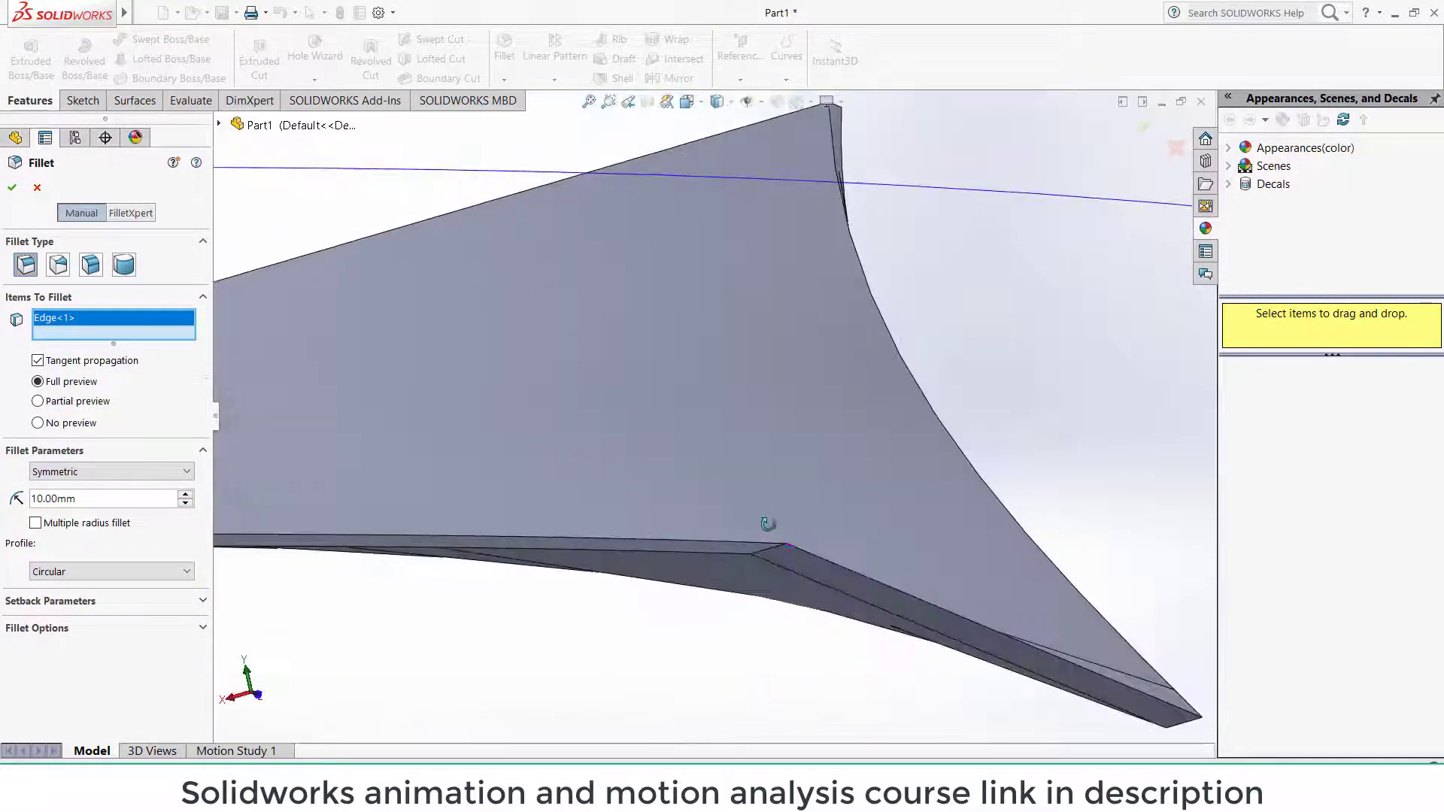
pyautogui.click(764, 553)
pyautogui.scroll(5, 739, 599)
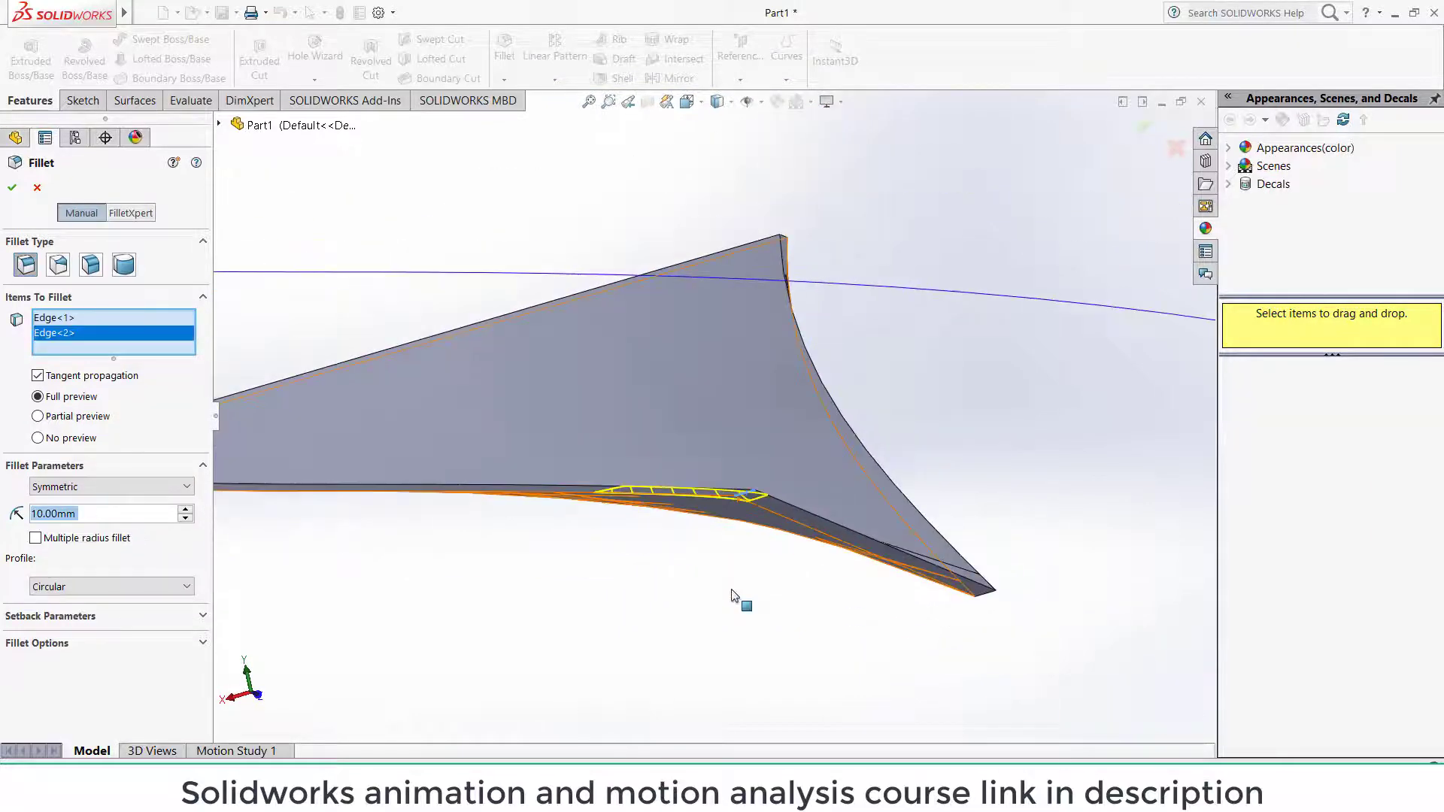
pyautogui.moveTo(738, 599); pyautogui.dragTo(250, 512, button='middle')
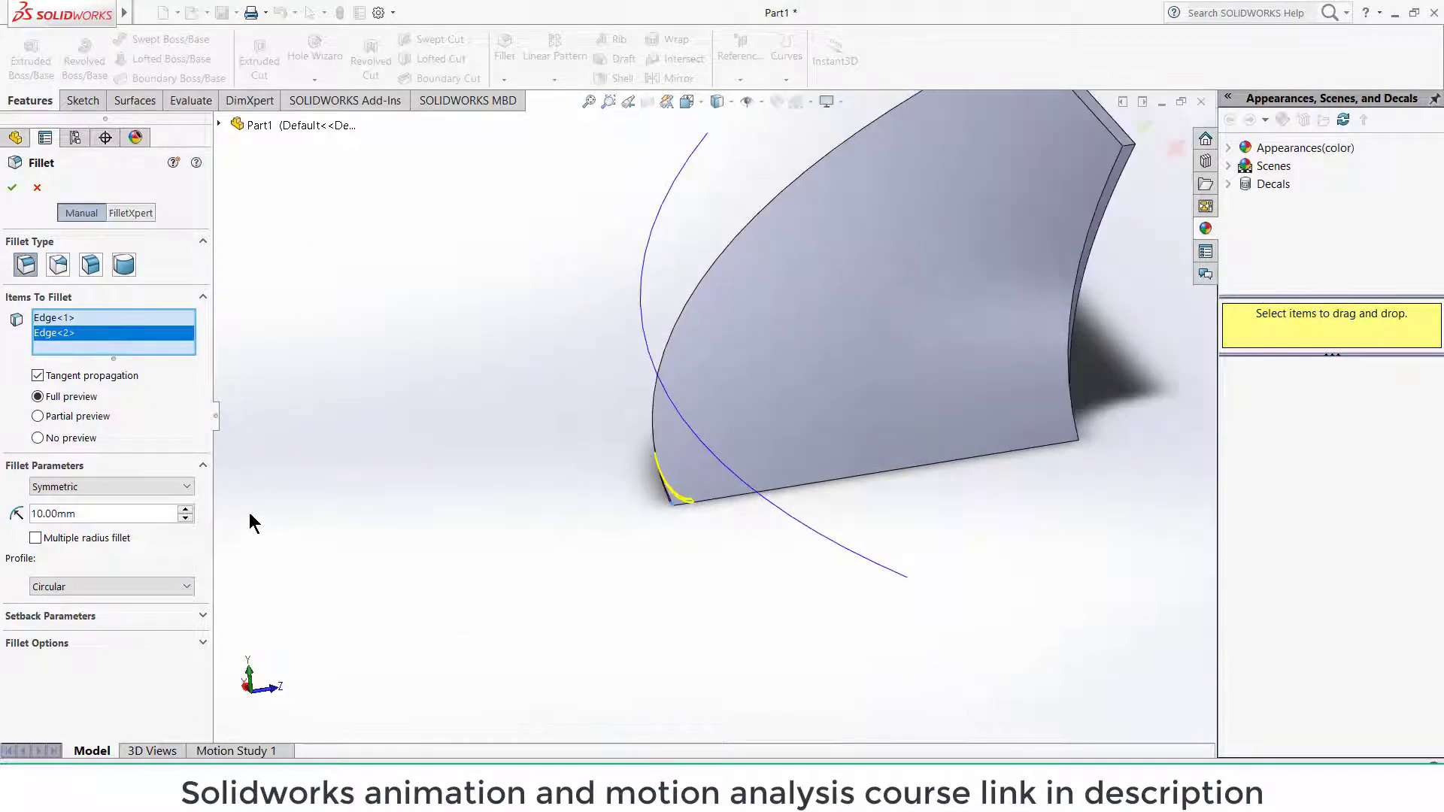
# Step: Set the fillet radius to 15 mm and change the fillet parameters to Asymmetric
pyautogui.click(185, 510)
pyautogui.click(187, 518)
pyautogui.click(187, 518)
pyautogui.write('15')
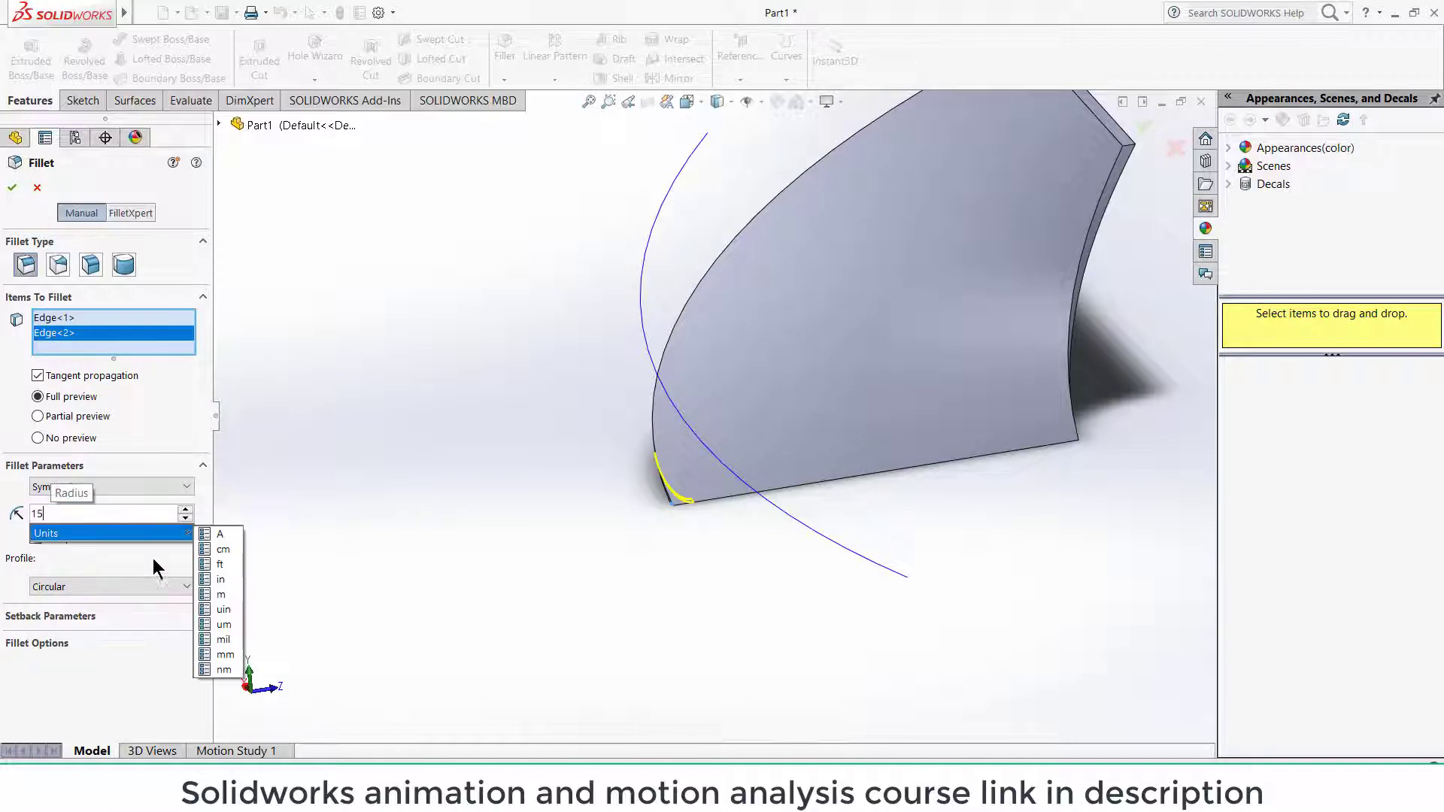
pyautogui.click(138, 488)
pyautogui.click(139, 516)
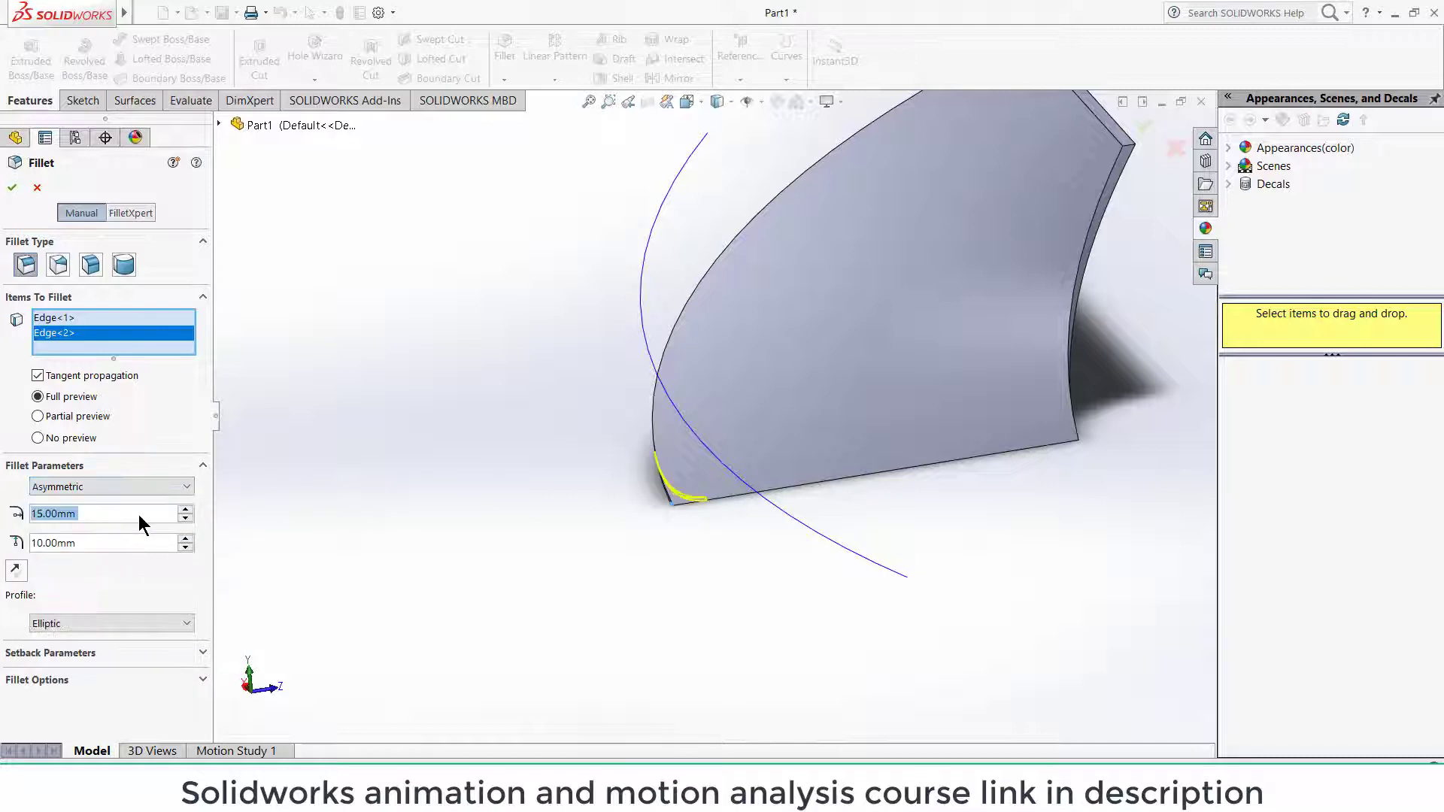
# Step: Try several values for the asymmetric fillet's second distance, ending with 15 mm
pyautogui.click(186, 538)
pyautogui.click(185, 538)
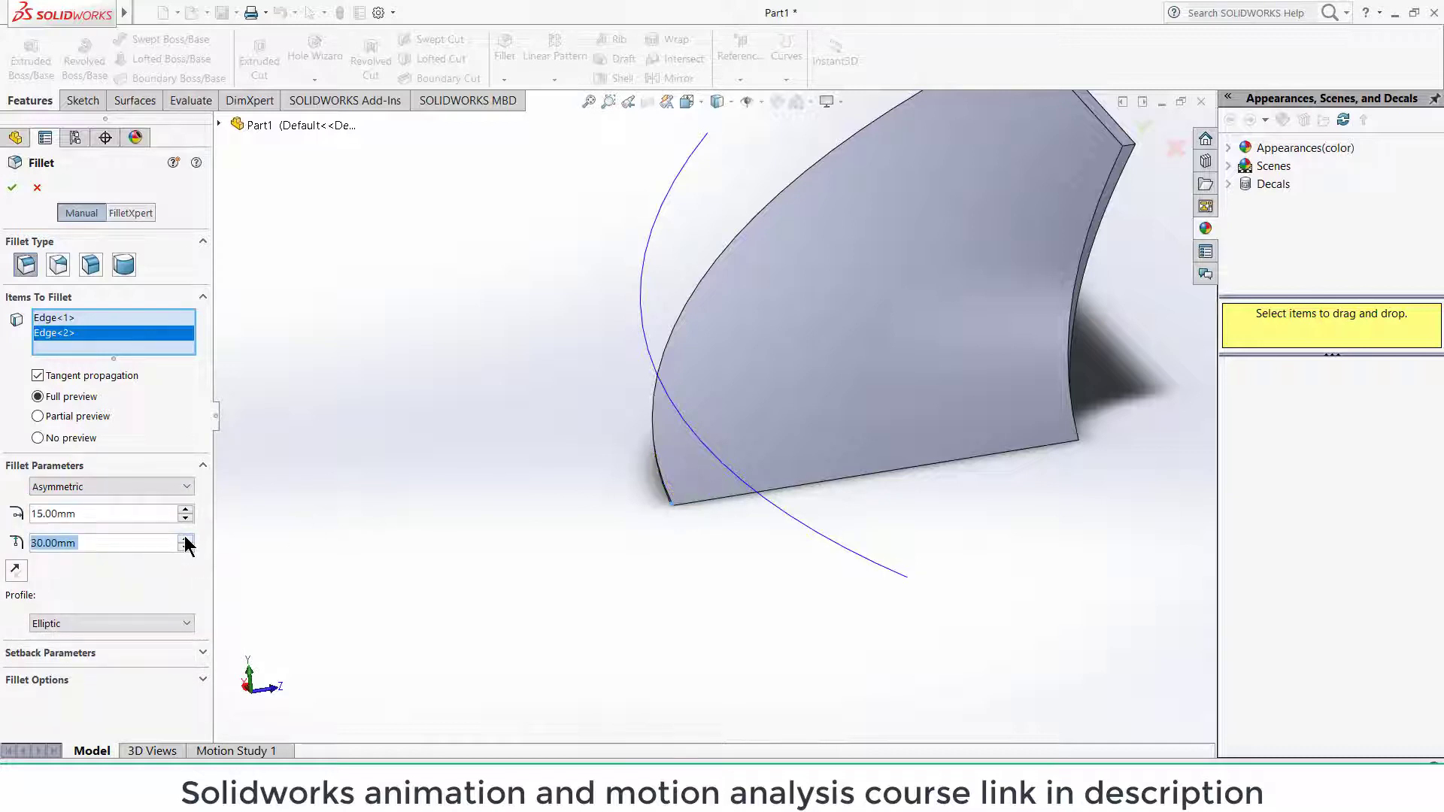
pyautogui.write('15')
pyautogui.moveTo(141, 541); pyautogui.dragTo(0, 503)
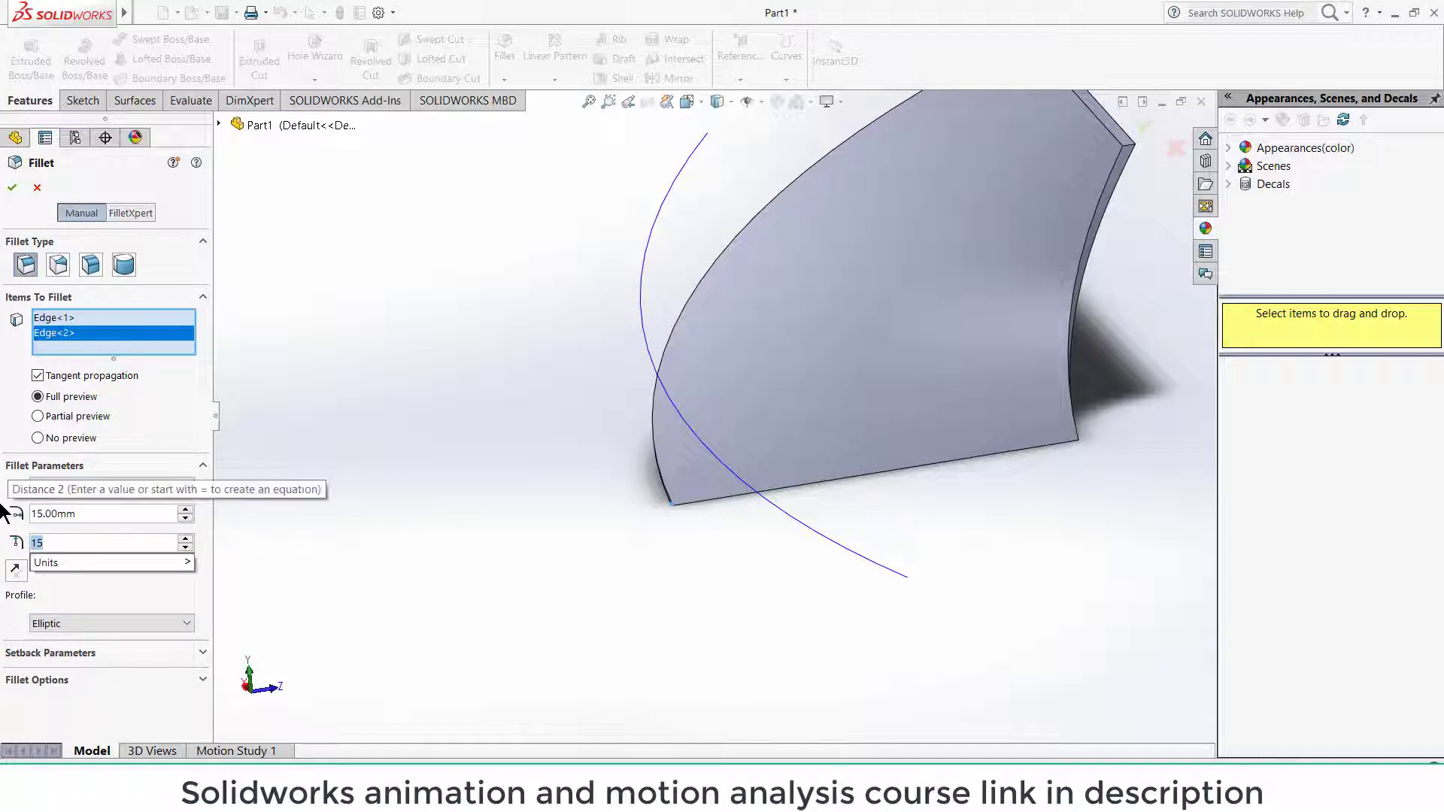
pyautogui.write('10.00mm')
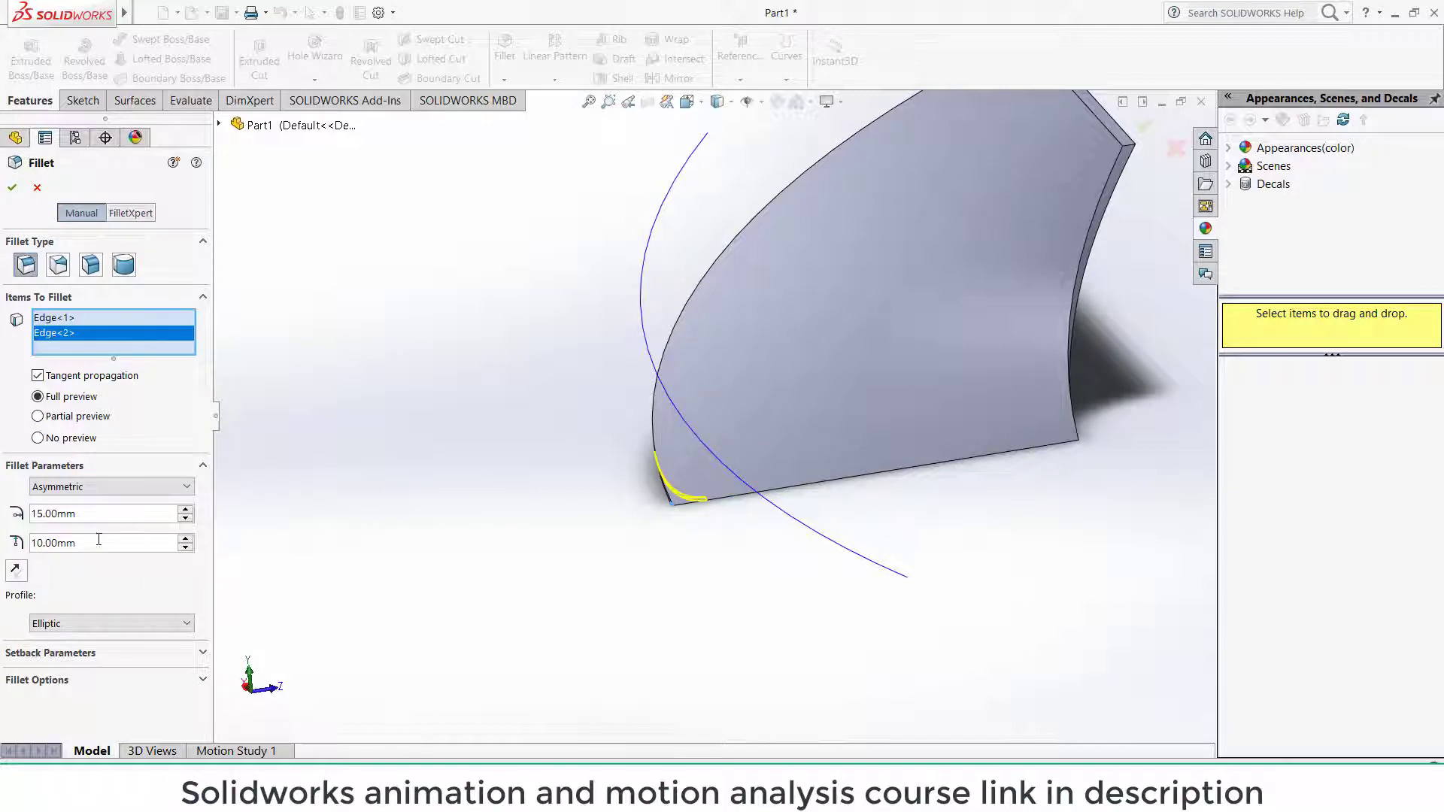
pyautogui.moveTo(99, 539); pyautogui.dragTo(4, 509)
pyautogui.write('15')
pyautogui.click(144, 610)
pyautogui.press('Return')
# Step: Try the Conic Rho and Curvature Continuous fillet profiles and return to Elliptic
pyautogui.click(143, 615)
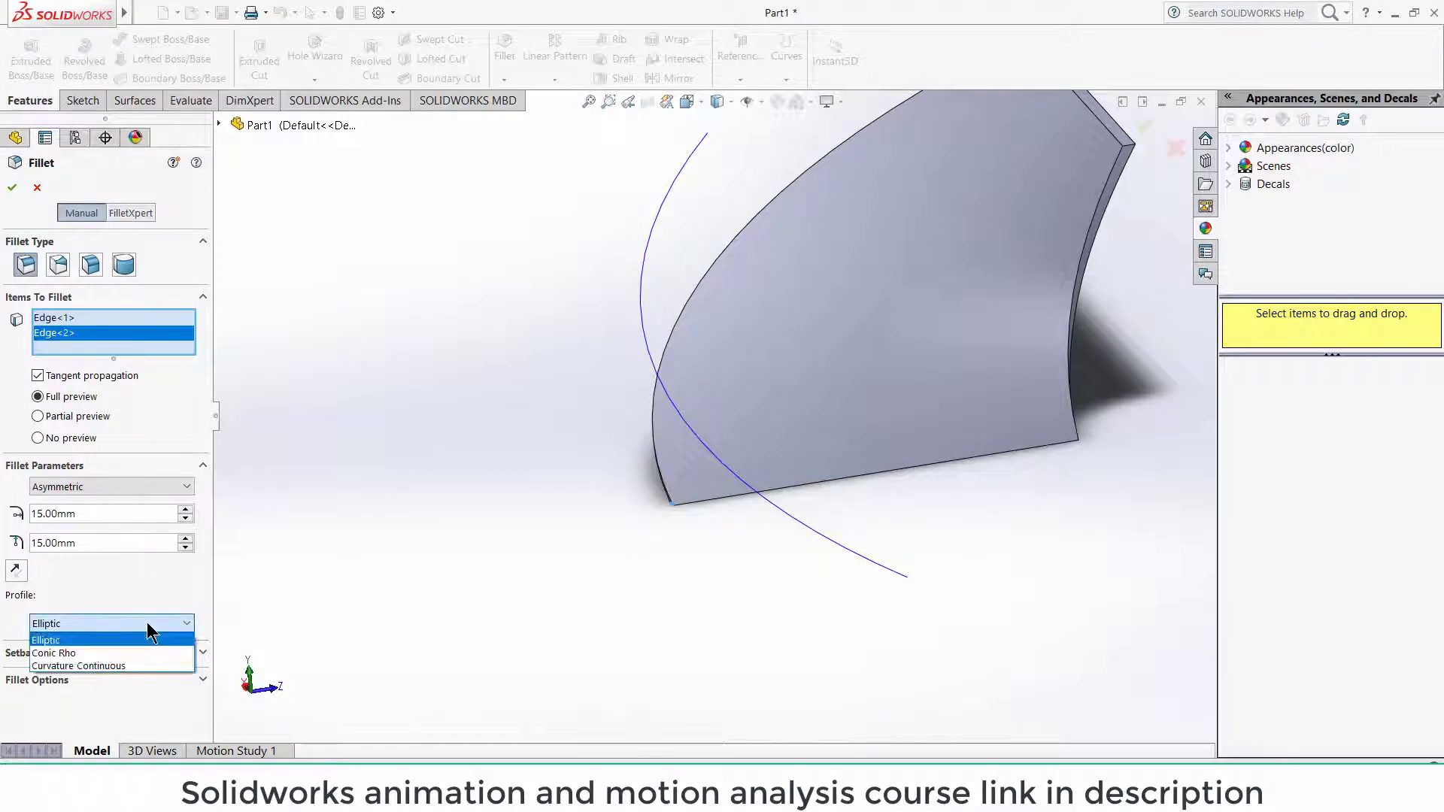
pyautogui.click(146, 646)
pyautogui.click(147, 624)
pyautogui.click(147, 665)
pyautogui.click(142, 623)
pyautogui.click(138, 636)
# Step: Set the asymmetric fillet's second distance to 13 mm, inspect both corners and cancel the fillet
pyautogui.click(164, 485)
pyautogui.click(163, 485)
pyautogui.moveTo(122, 543); pyautogui.dragTo(0, 528)
pyautogui.write('10')
pyautogui.press('BackSpace')
pyautogui.write('3')
pyautogui.press('Return')
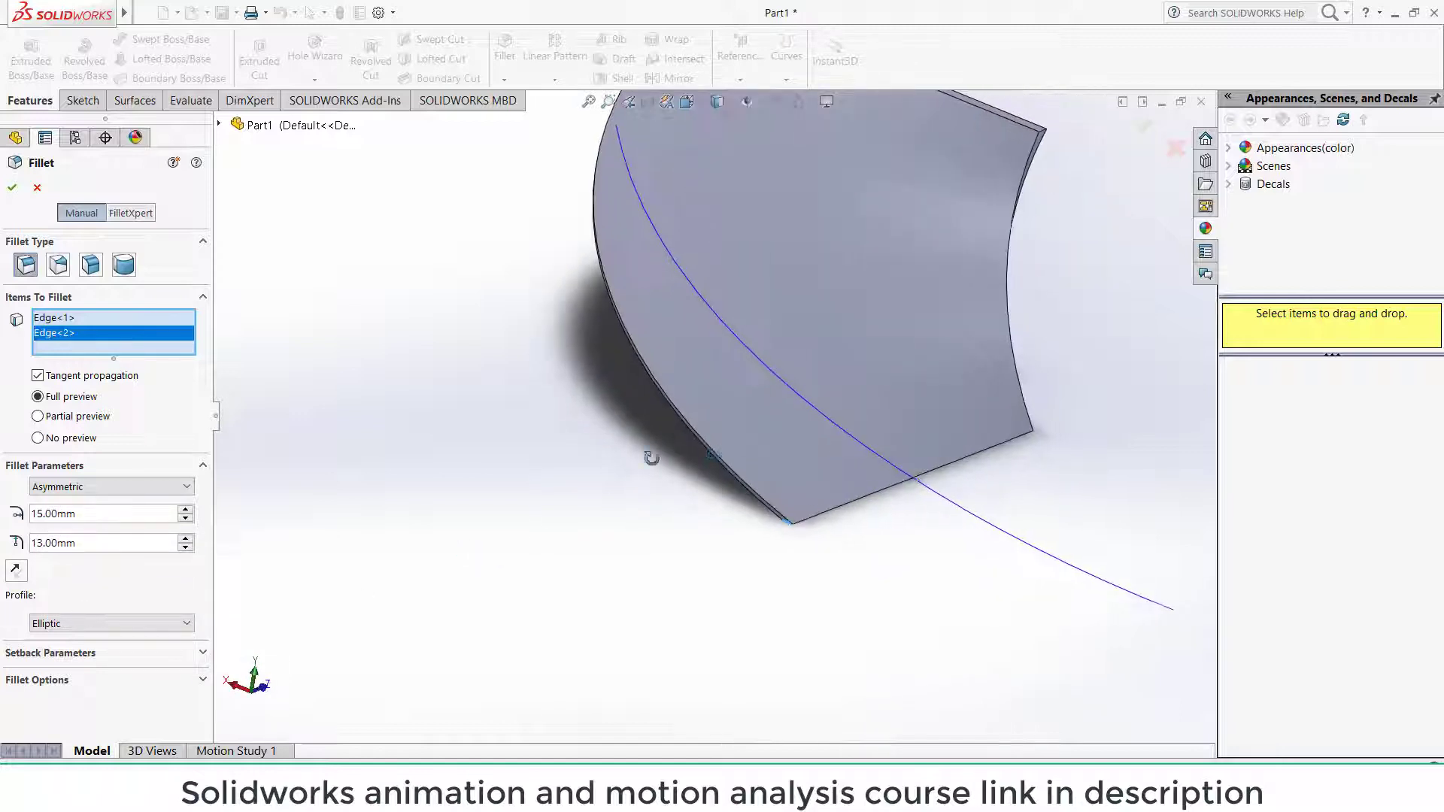
pyautogui.moveTo(642, 458); pyautogui.dragTo(607, 465, button='middle')
pyautogui.moveTo(420, 518); pyautogui.dragTo(687, 245, button='middle')
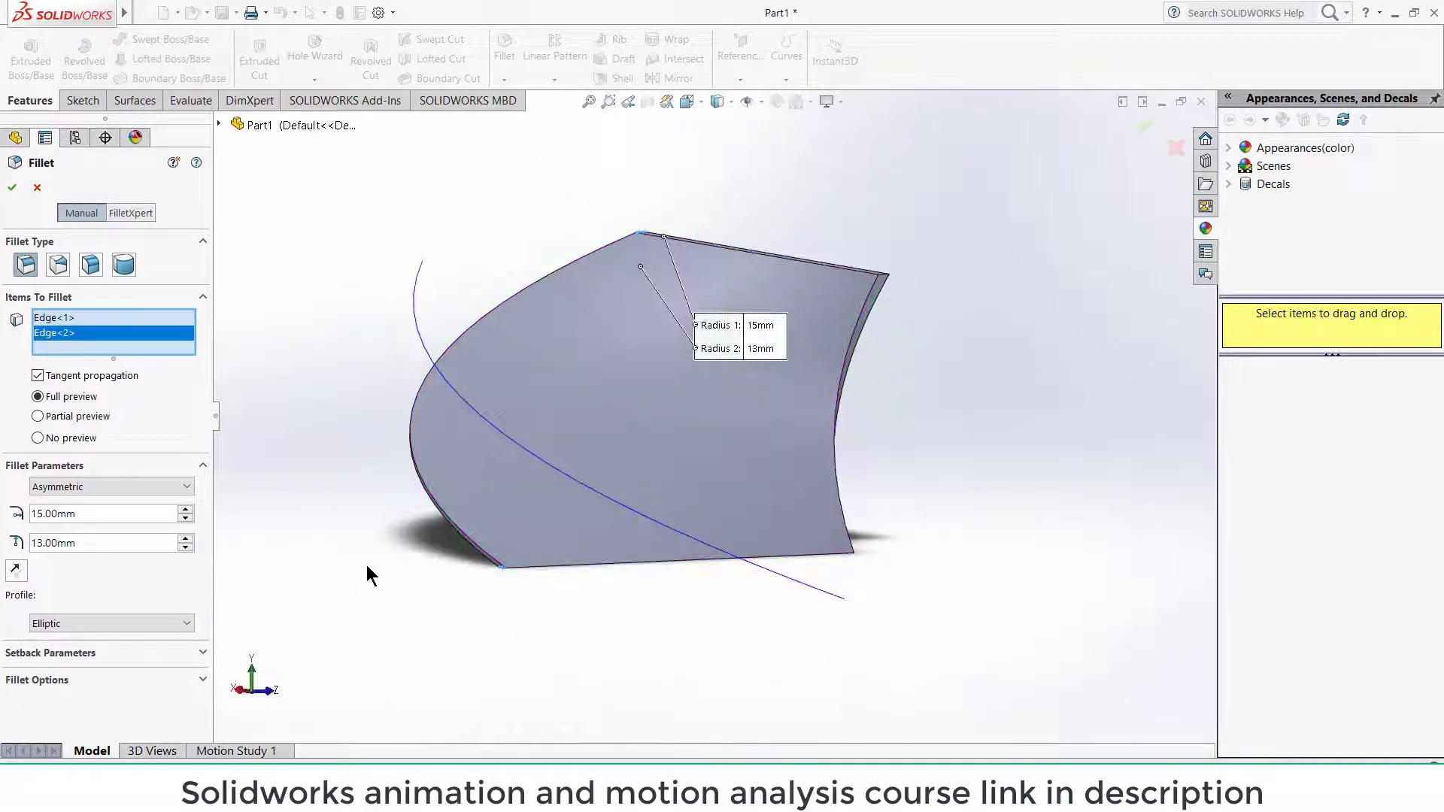
pyautogui.click(37, 187)
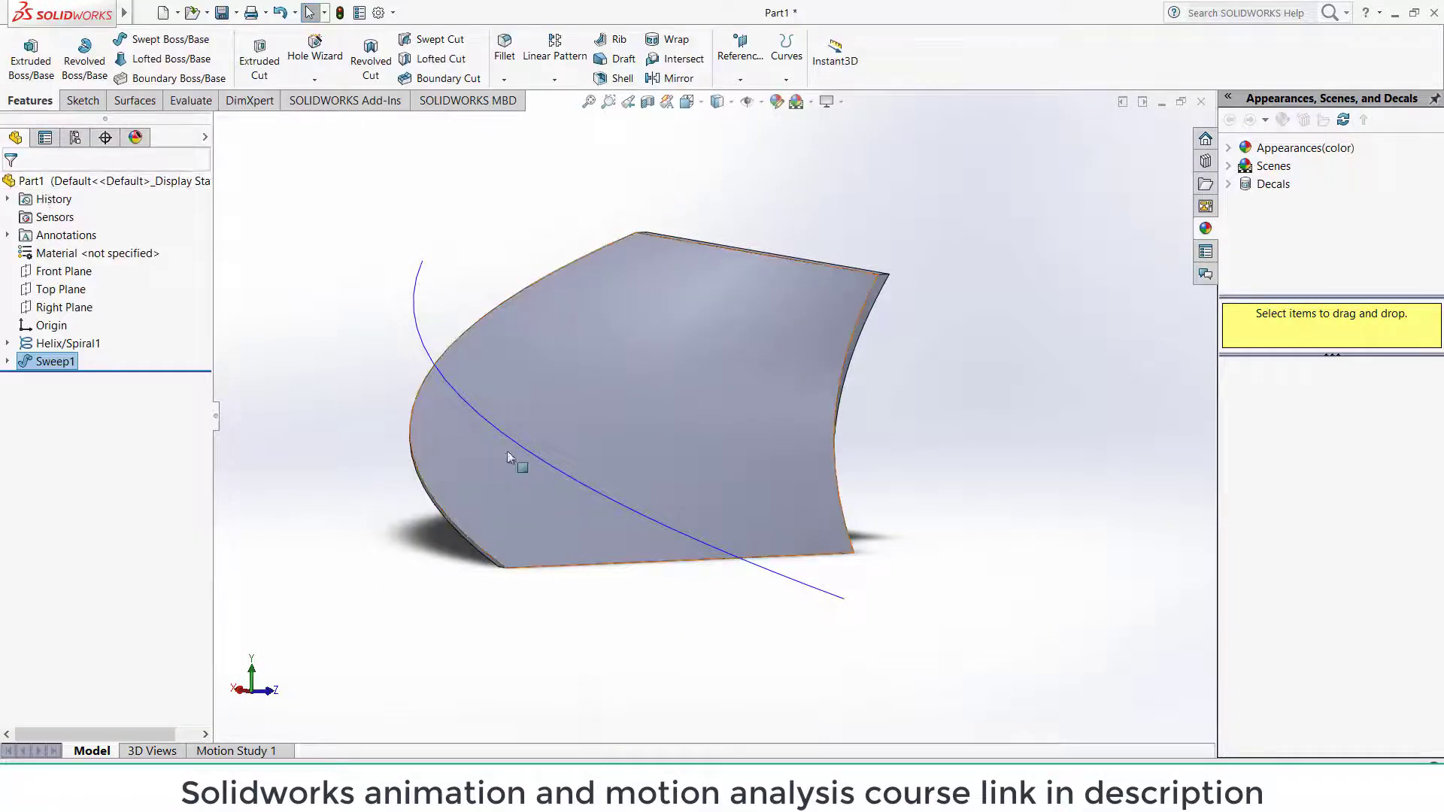
# Step: Fillet the swept blade's two short outer corner edges with a symmetric 10 mm radius
pyautogui.click(504, 43)
pyautogui.scroll(-3, 521, 507)
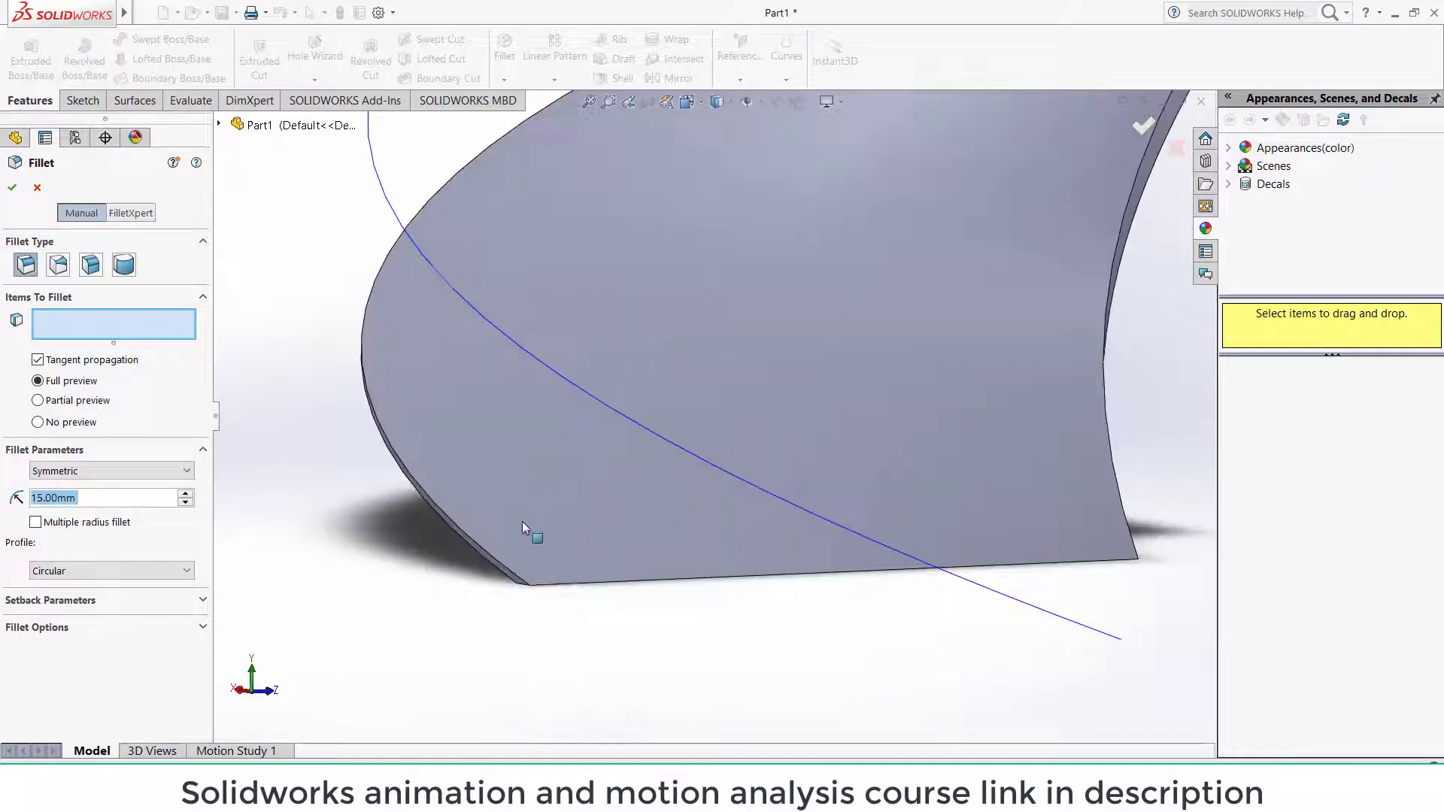
pyautogui.click(524, 591)
pyautogui.scroll(5, 618, 532)
pyautogui.moveTo(638, 270); pyautogui.dragTo(642, 122, button='middle')
pyautogui.scroll(-4, 601, 218)
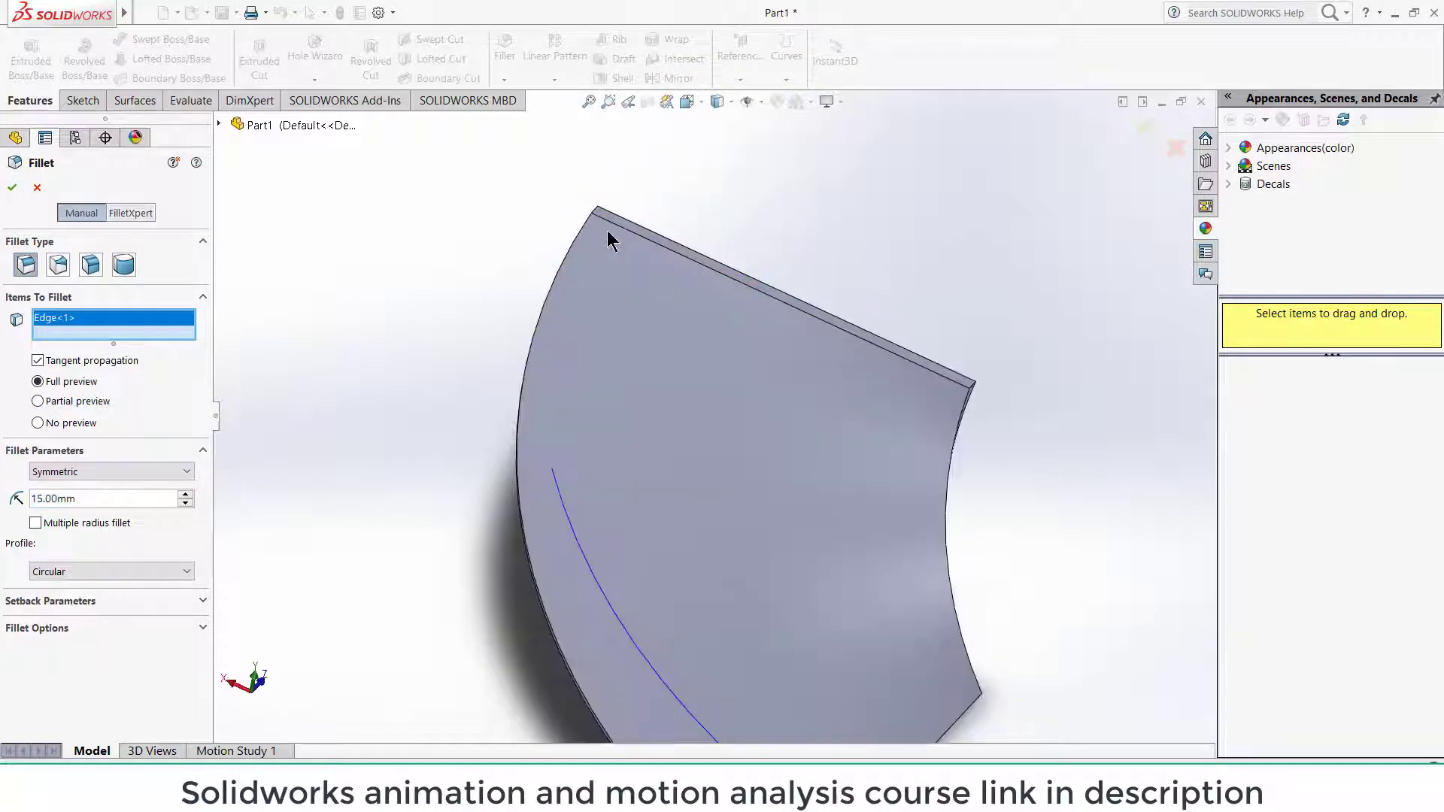
pyautogui.click(603, 220)
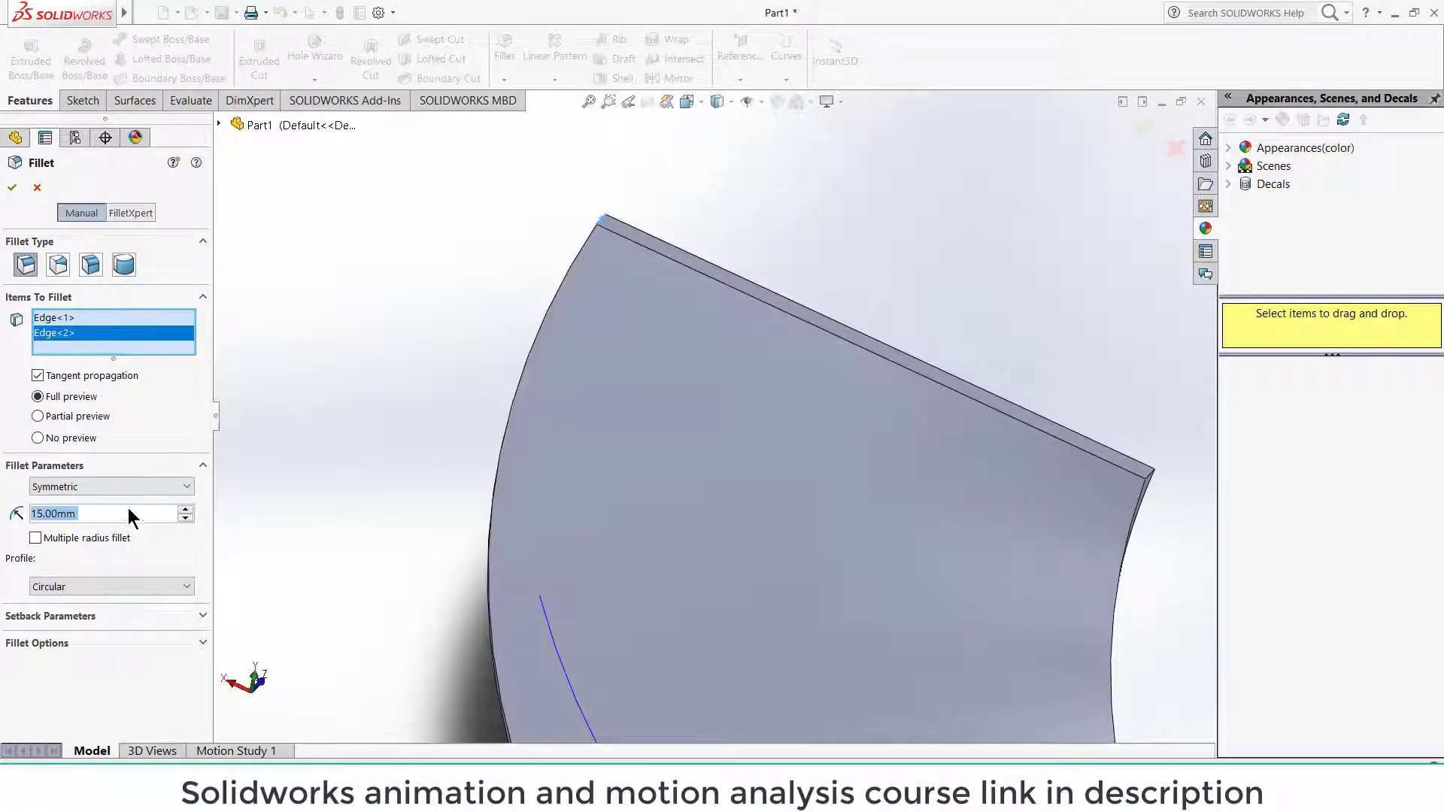
pyautogui.write('10')
pyautogui.press('Return')
pyautogui.moveTo(331, 447); pyautogui.dragTo(632, 475, button='middle')
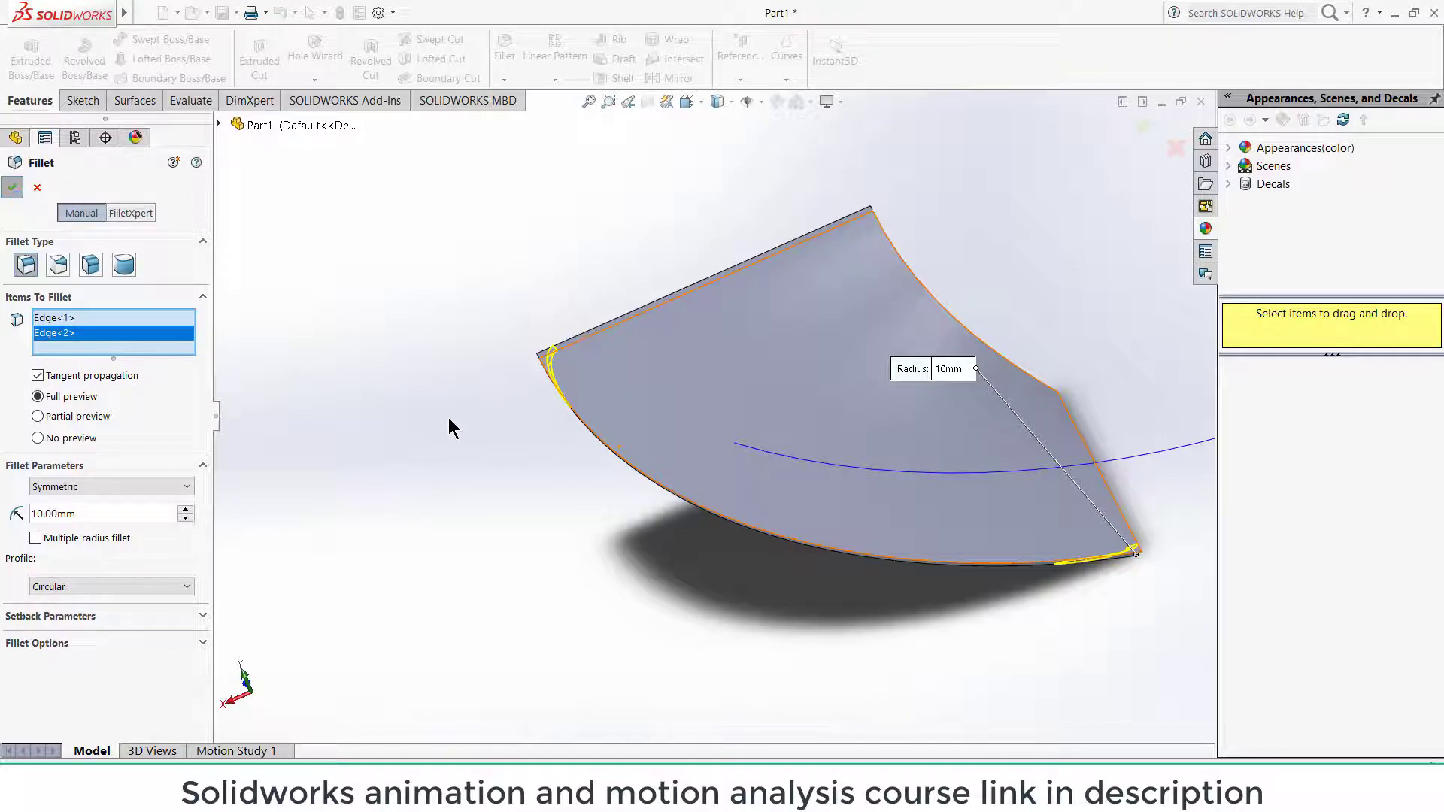
pyautogui.press('Return')
# Step: Start a sketch on the Top Plane and draw a circle of about 43 mm radius centred on the origin
pyautogui.moveTo(449, 418); pyautogui.dragTo(374, 395, button='middle')
pyautogui.click(67, 287)
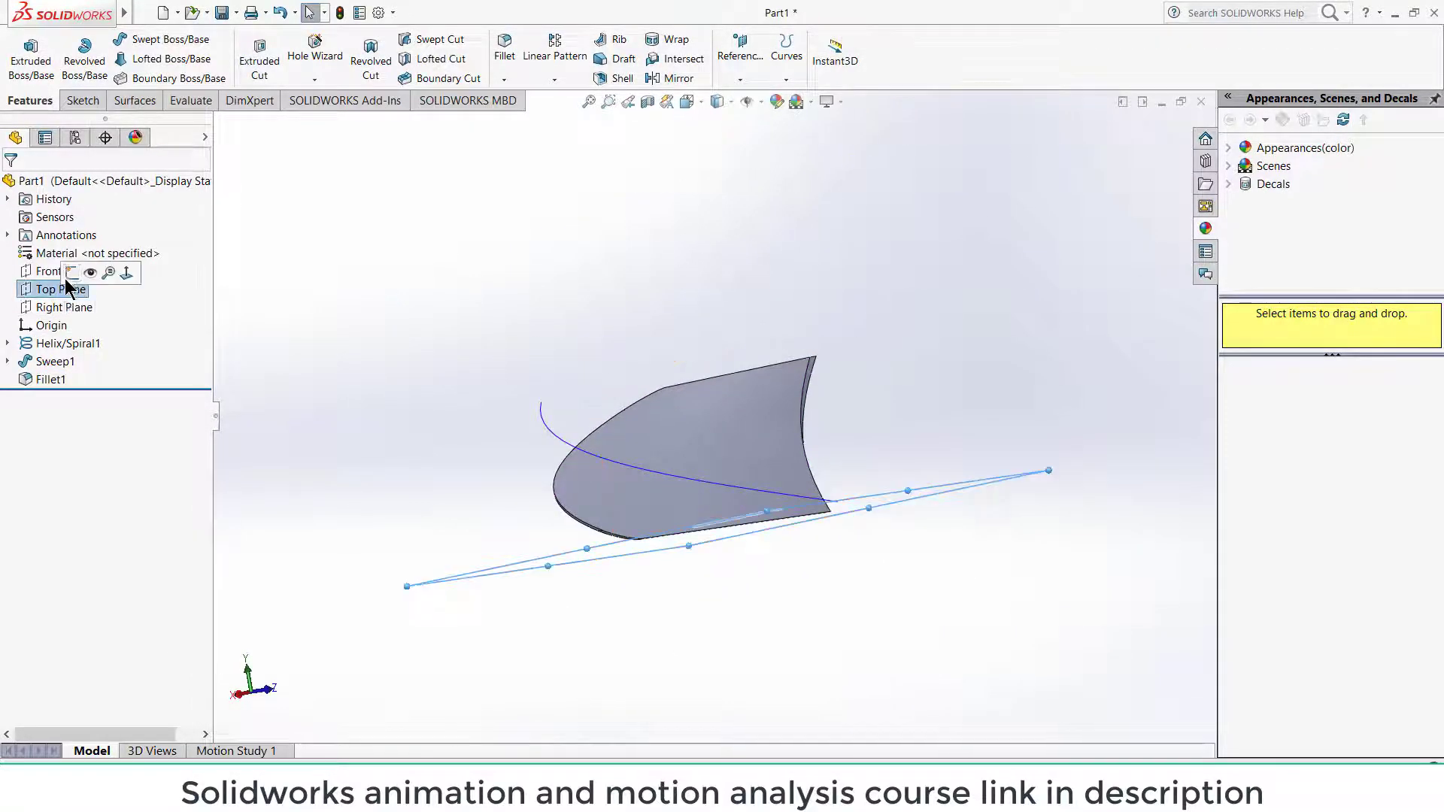
pyautogui.click(70, 274)
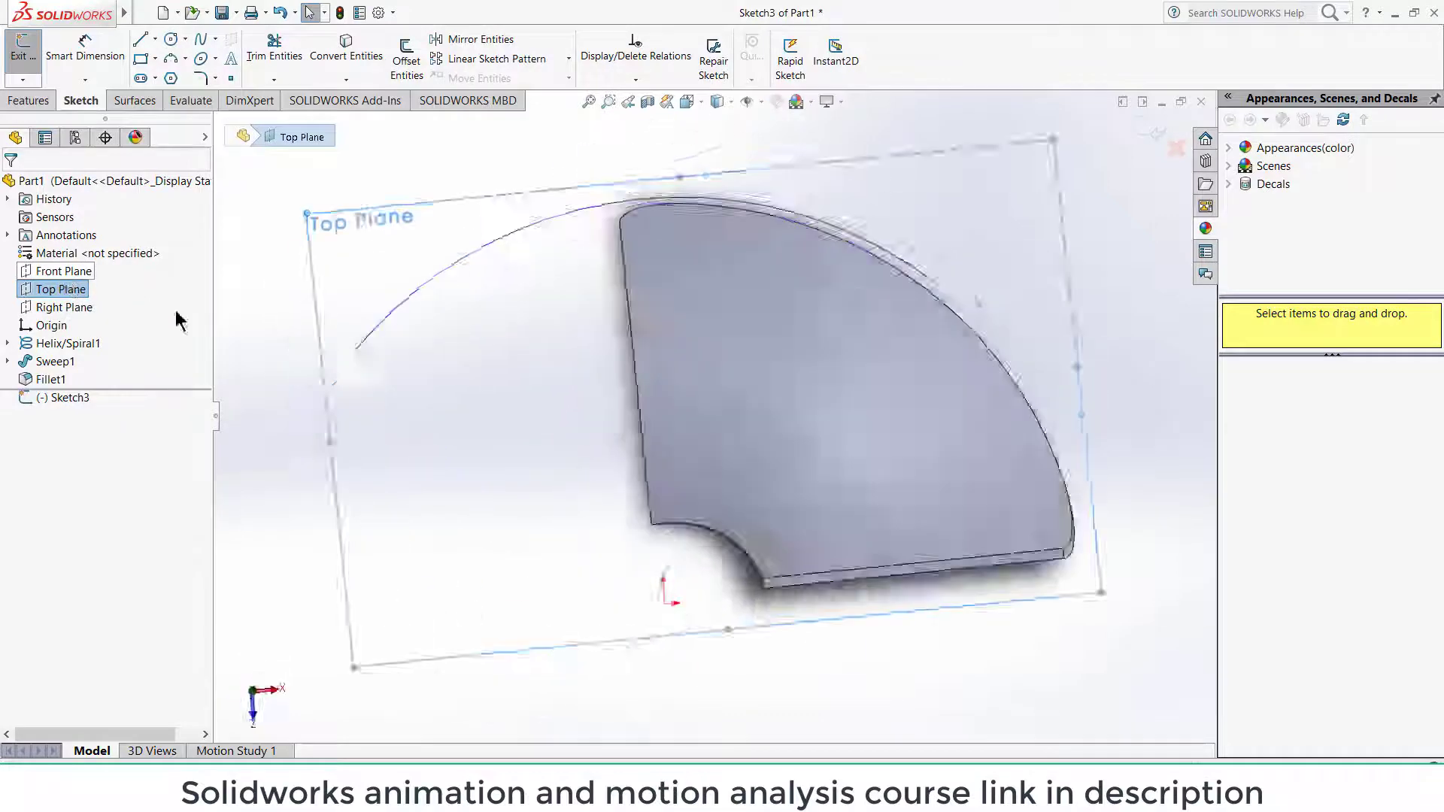
pyautogui.click(171, 39)
pyautogui.click(662, 584)
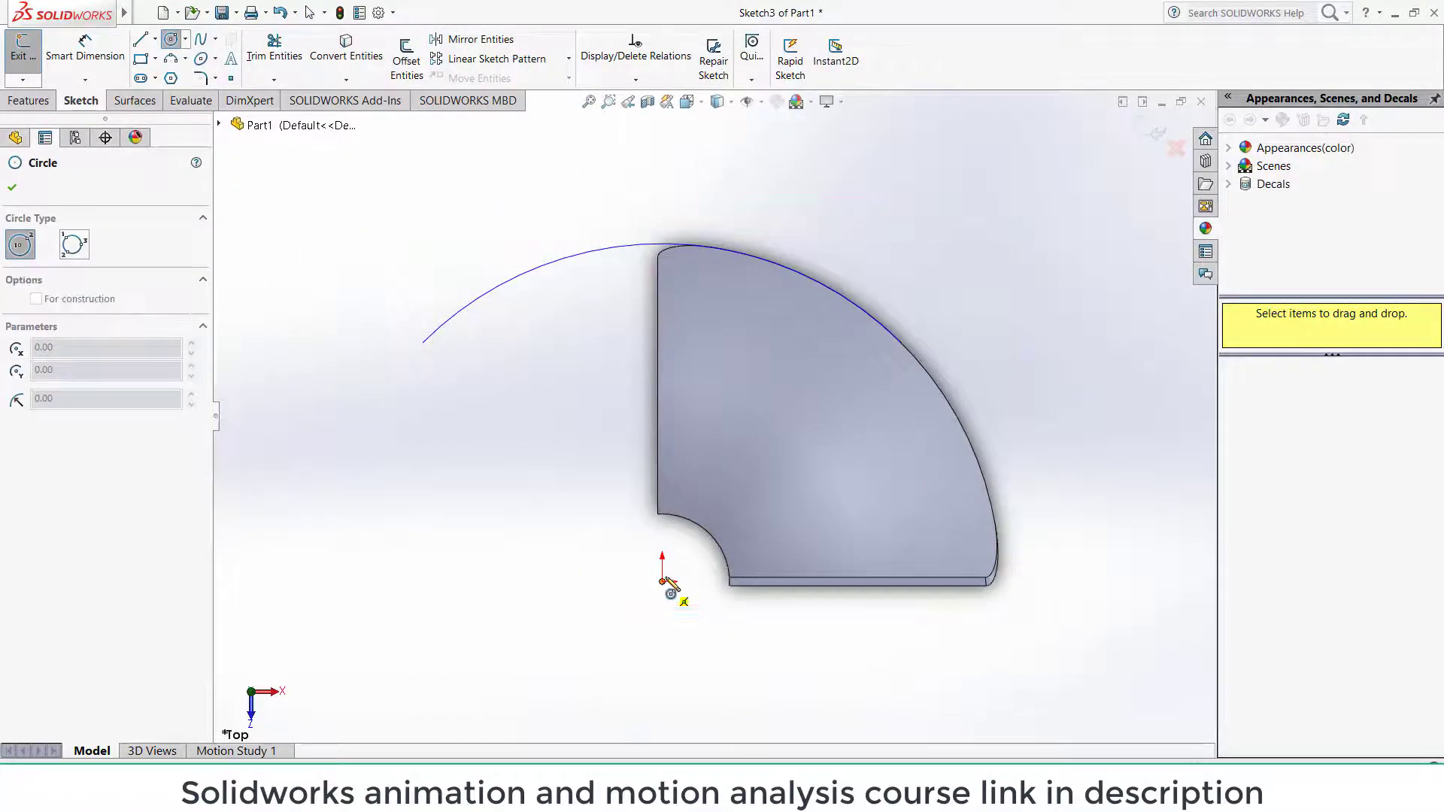
pyautogui.click(715, 534)
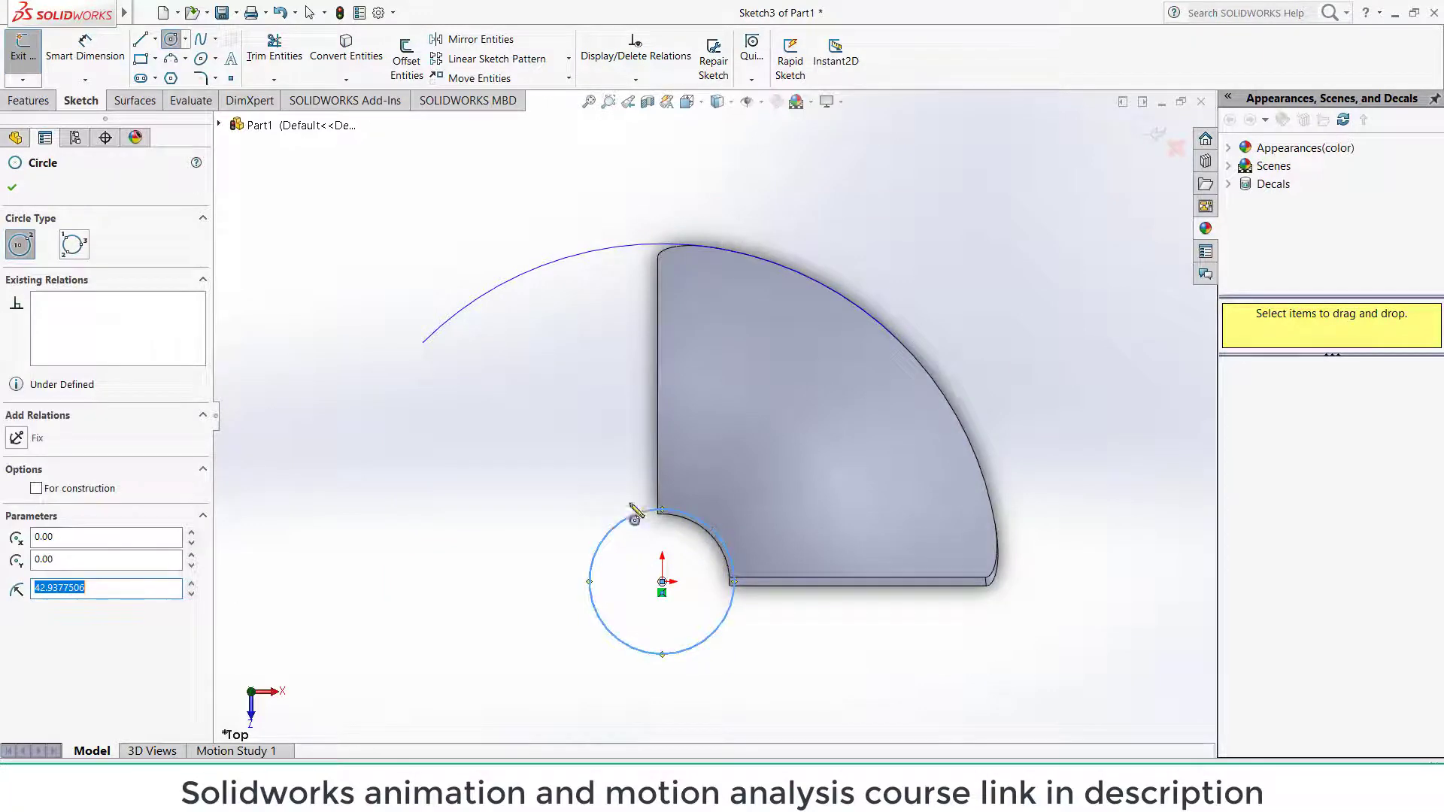
# Step: Extrude the circle 110 mm upward as a solid cylindrical hub merged with the blade
pyautogui.click(28, 100)
pyautogui.click(18, 59)
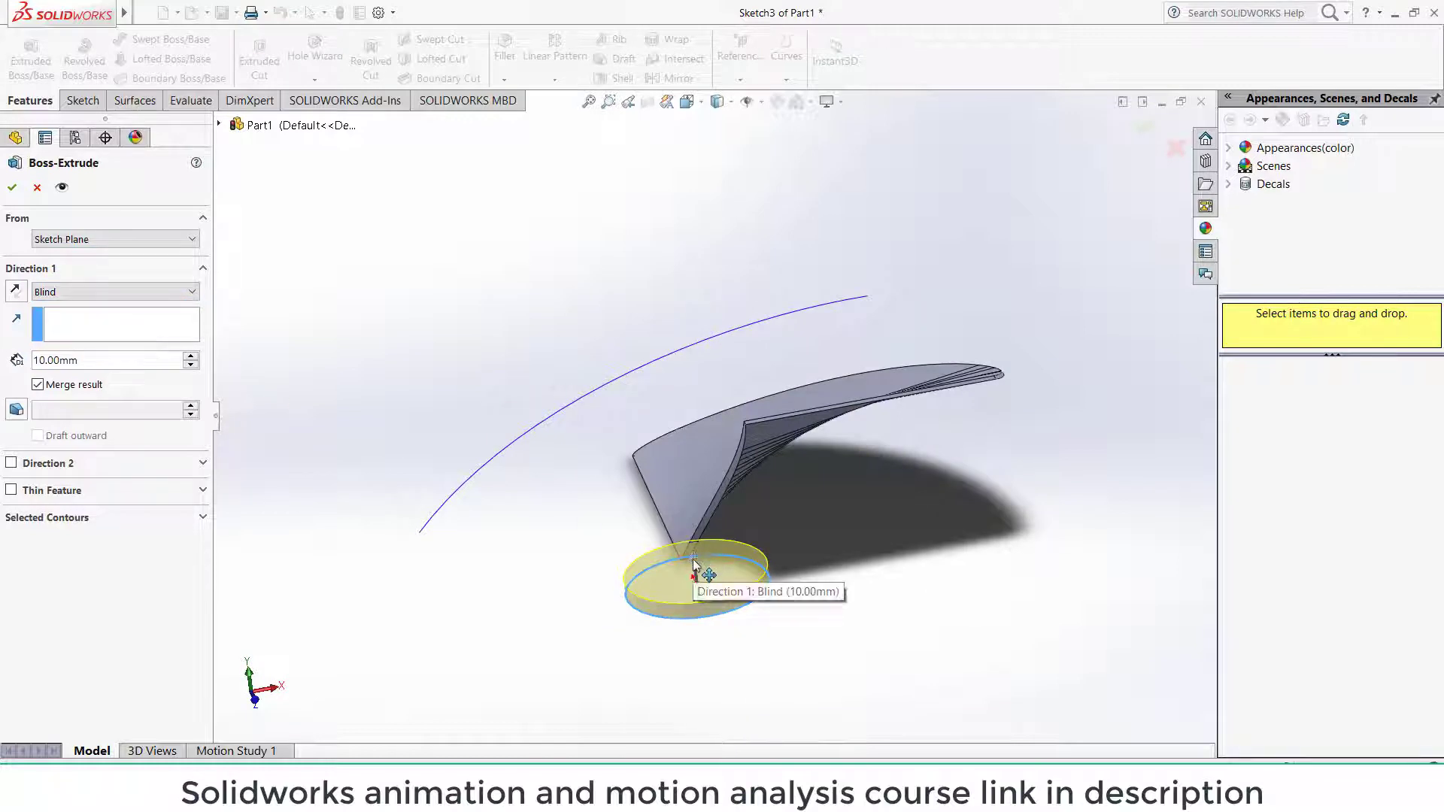
pyautogui.moveTo(693, 561); pyautogui.dragTo(700, 418)
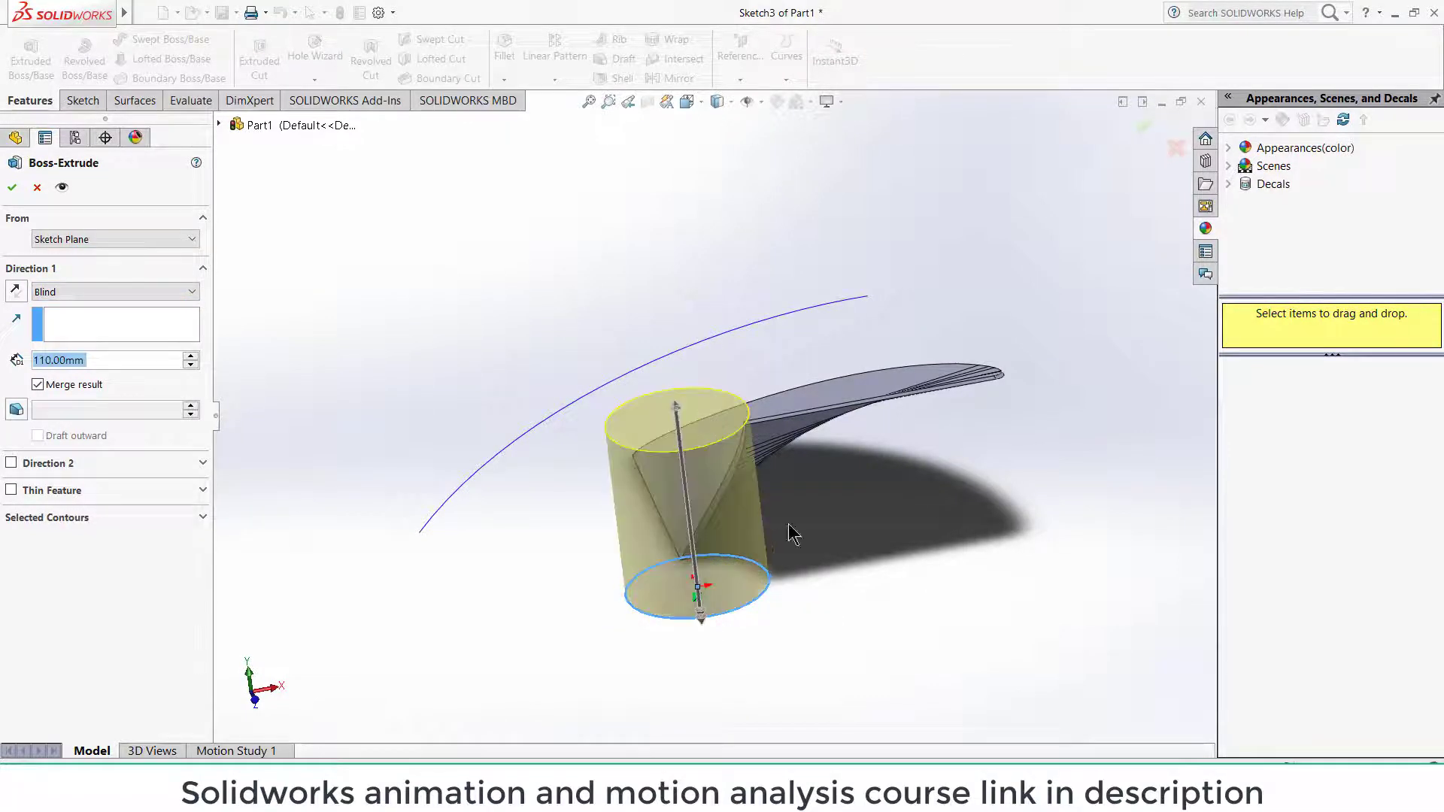
pyautogui.moveTo(805, 526); pyautogui.dragTo(918, 437, button='middle')
pyautogui.press('Return')
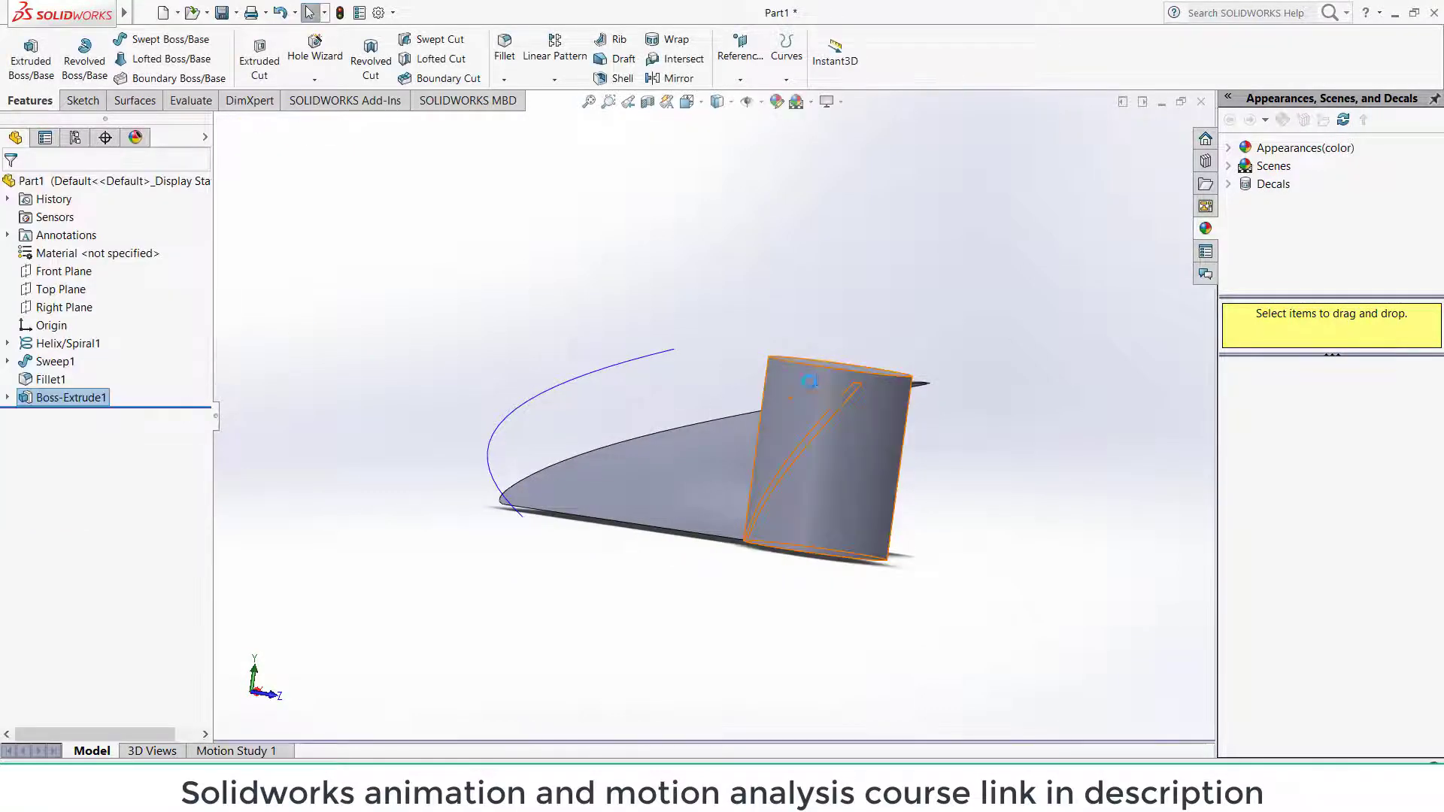
# Step: Fillet the hub's top circular edge with a symmetric 10 mm radius
pyautogui.click(820, 367)
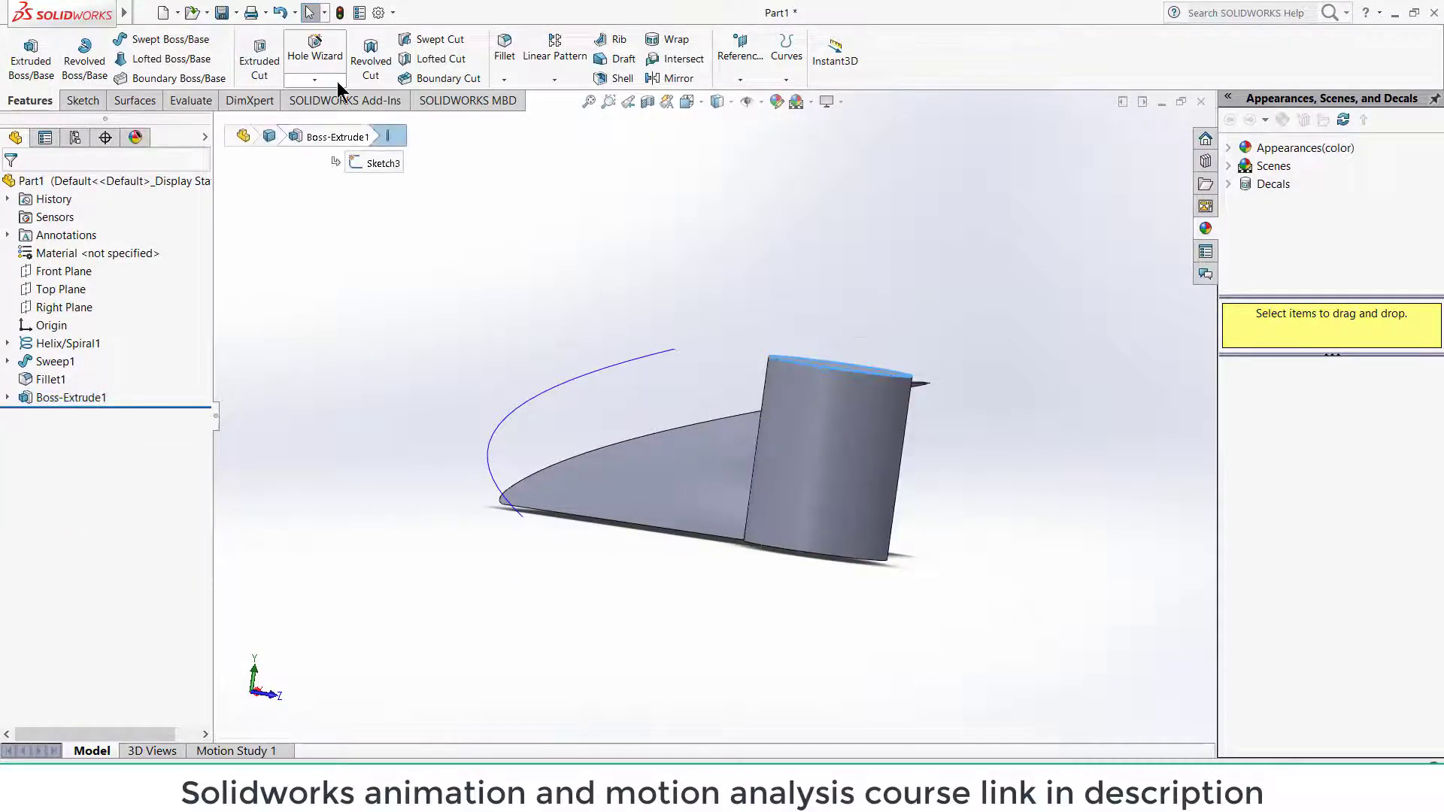
pyautogui.click(524, 50)
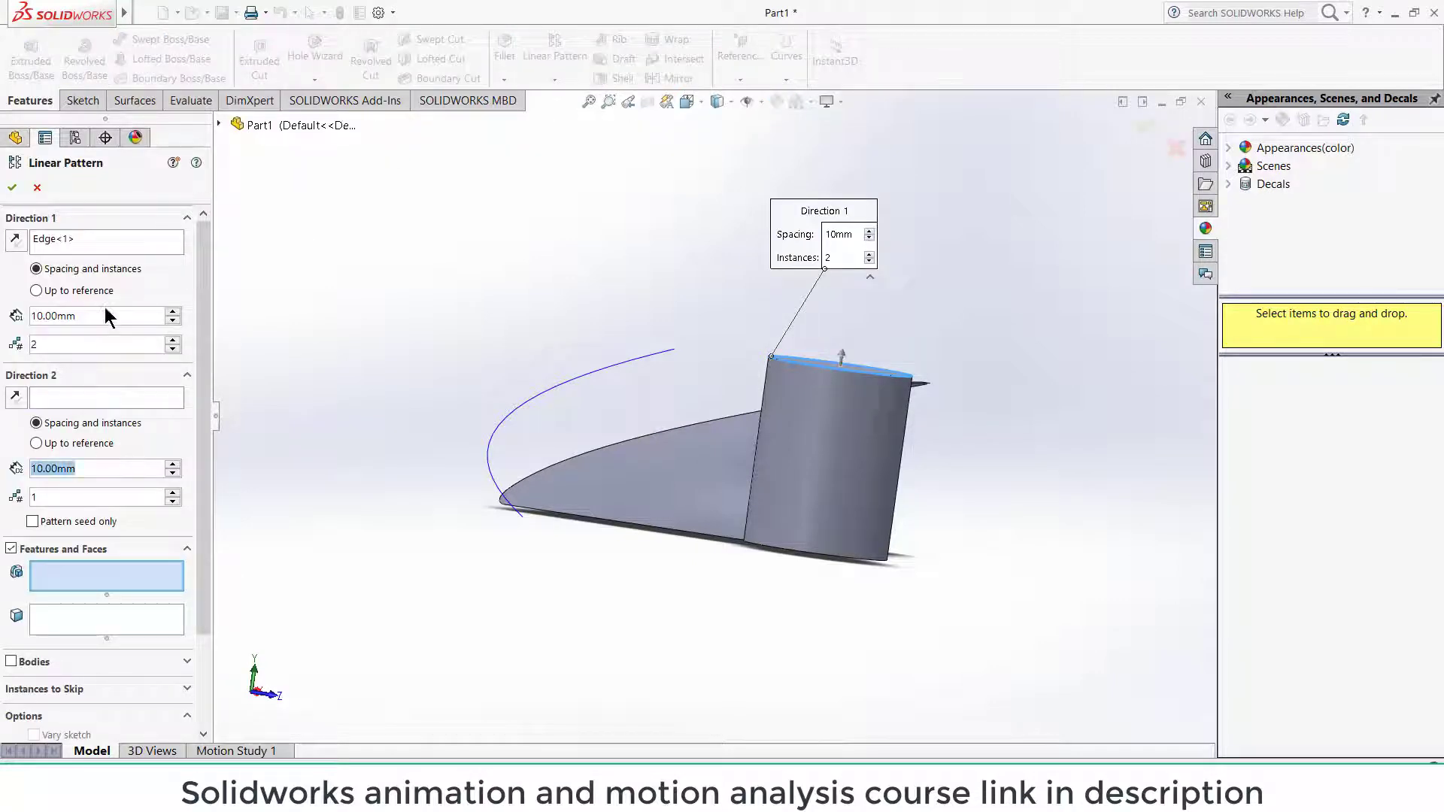
pyautogui.click(150, 319)
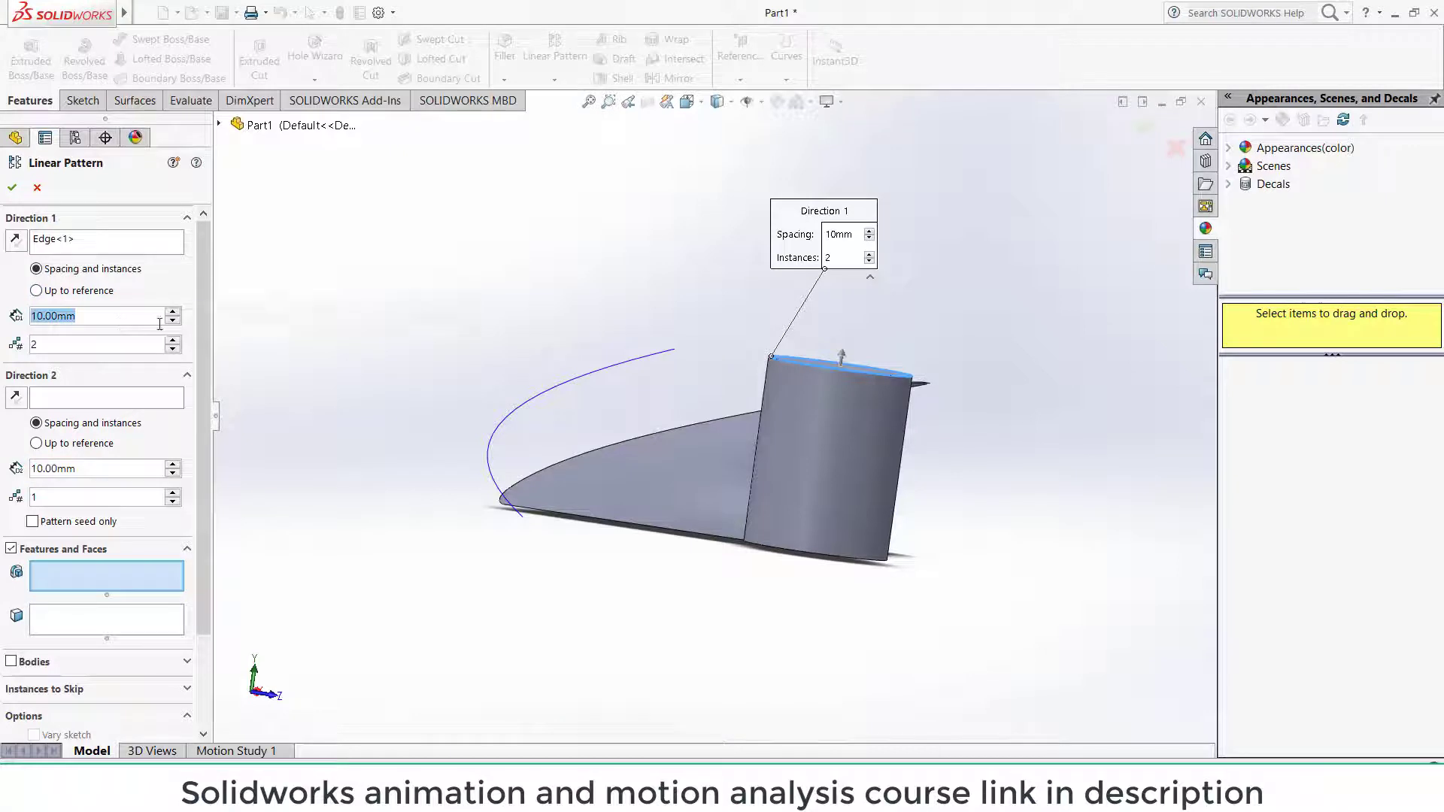
pyautogui.click(36, 188)
pyautogui.click(505, 49)
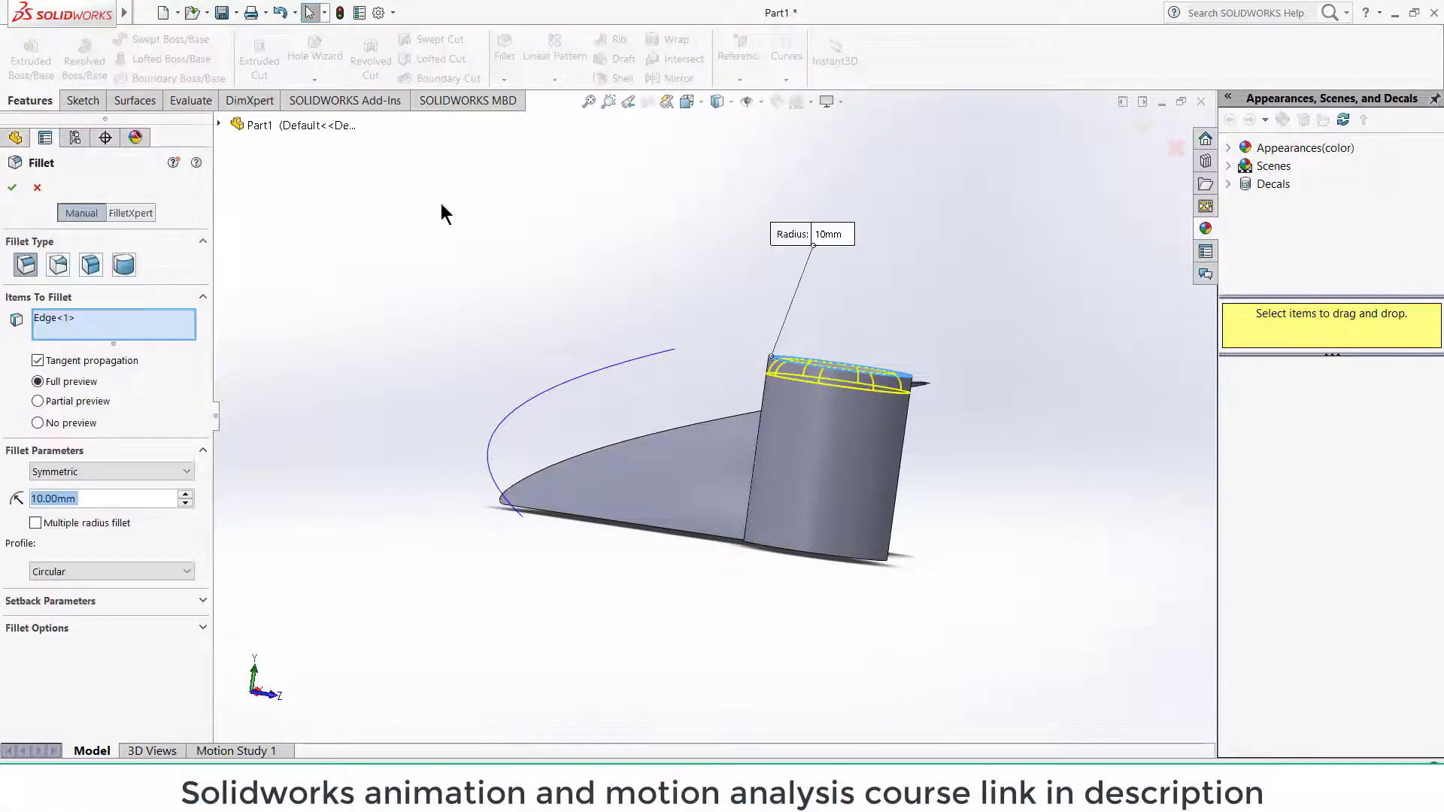
pyautogui.moveTo(318, 418); pyautogui.dragTo(409, 574, button='middle')
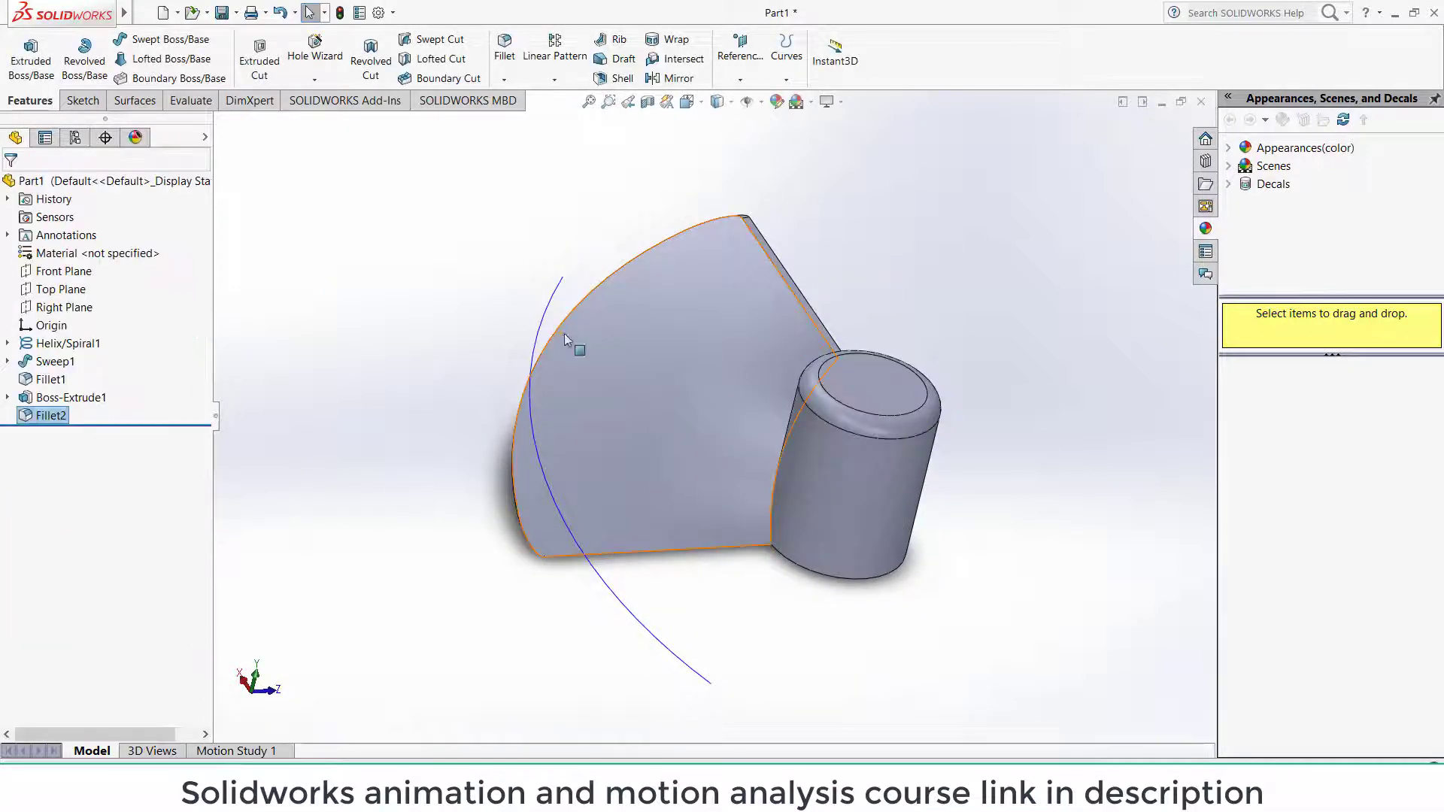
# Step: Show the temporary axes and start a circular pattern about the hub's central axis
pyautogui.click(758, 102)
pyautogui.click(768, 140)
pyautogui.click(554, 79)
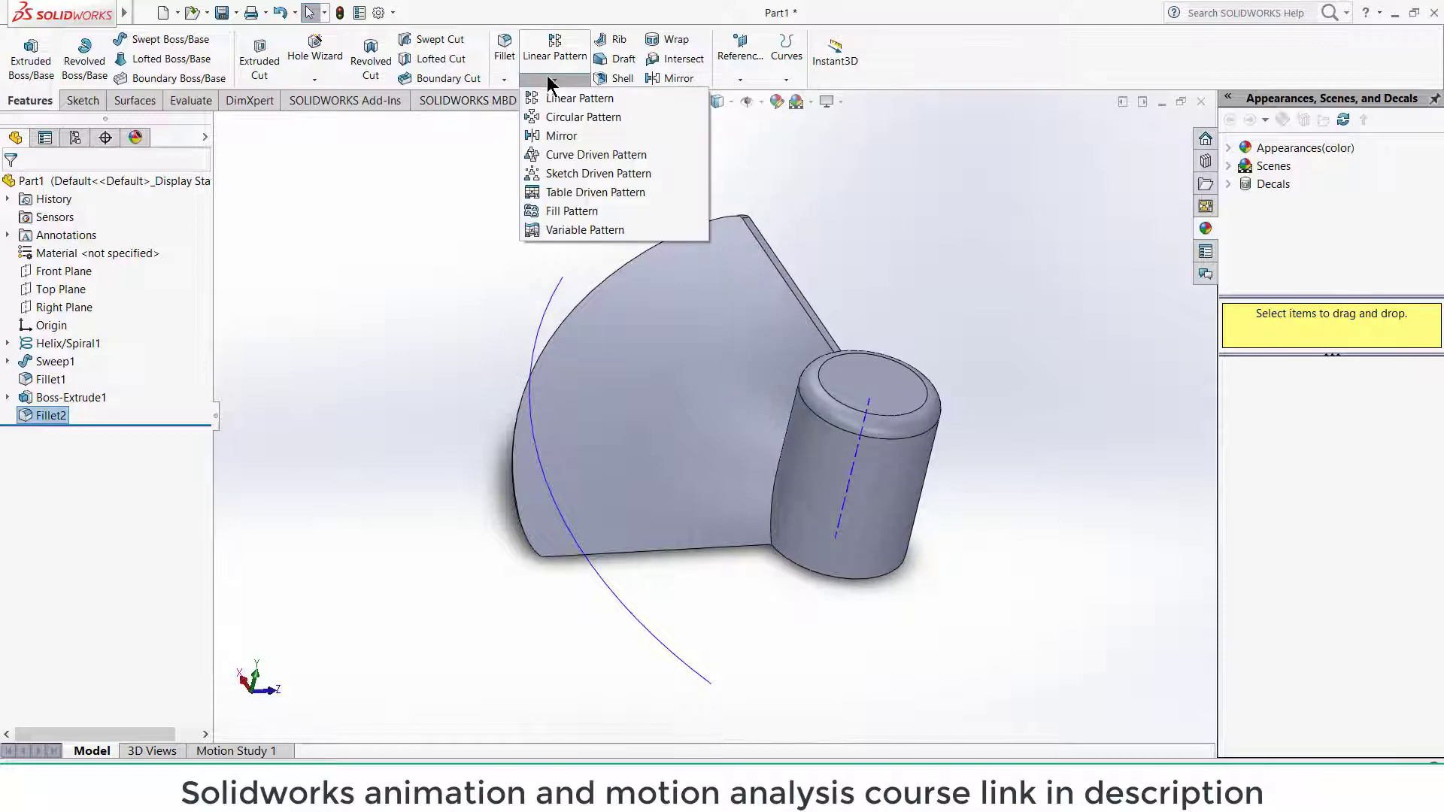
pyautogui.click(564, 117)
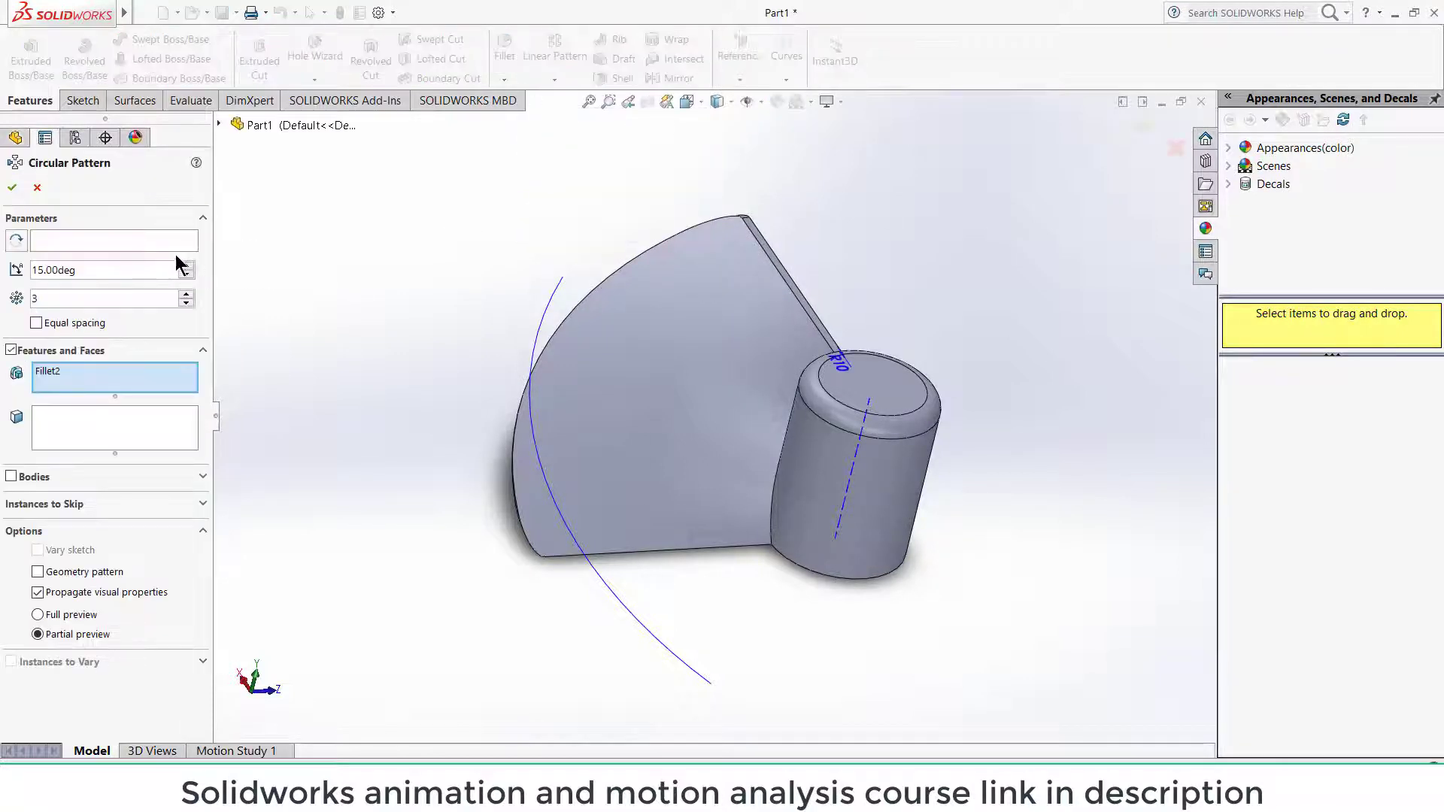
pyautogui.click(140, 235)
pyautogui.click(853, 471)
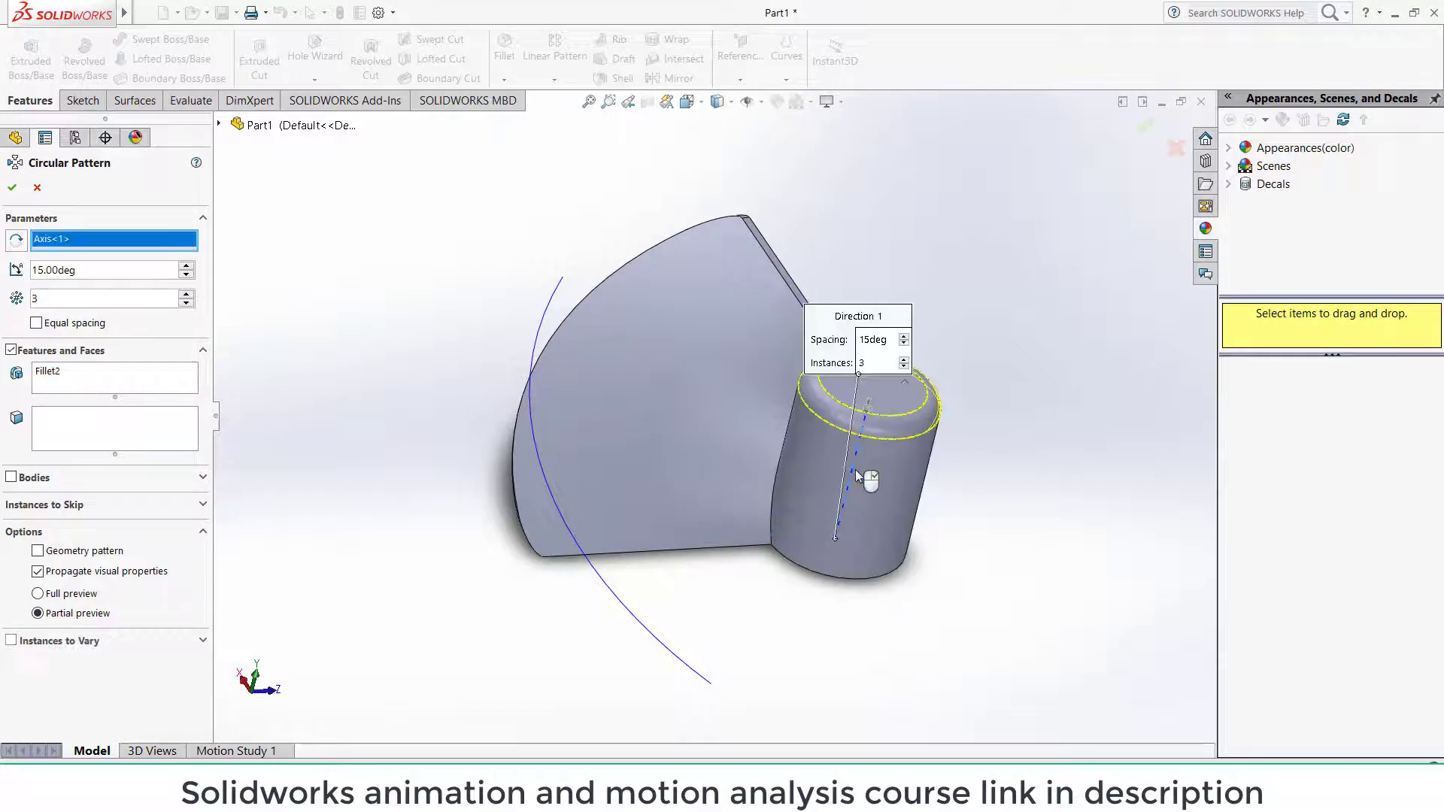
# Step: Switch the circular pattern from features to bodies and select the combined blade and hub body
pyautogui.click(11, 351)
pyautogui.click(12, 378)
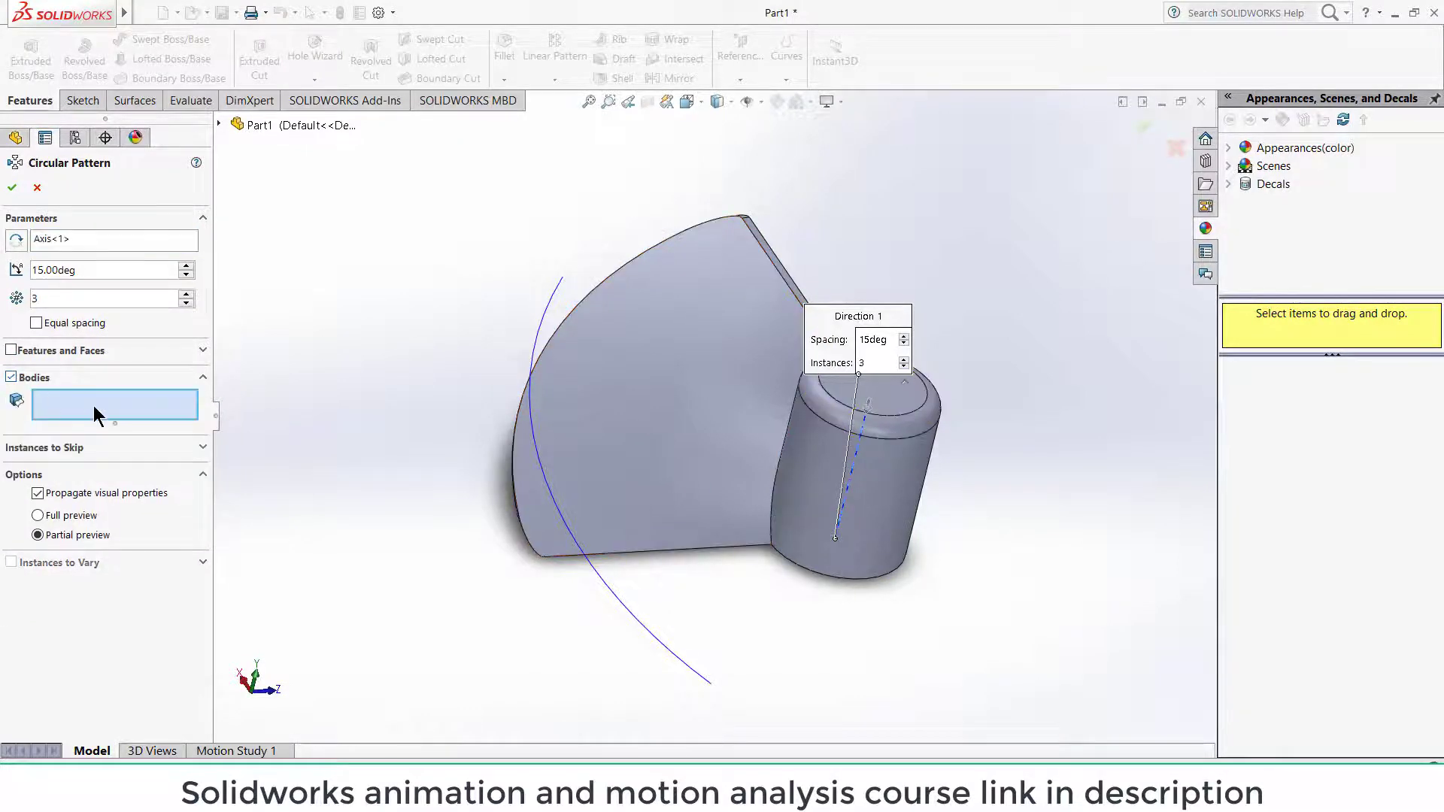
pyautogui.click(726, 387)
pyautogui.moveTo(706, 422)
pyautogui.mouseDown(button='middle')
pyautogui.moveTo(630, 474)
pyautogui.moveTo(662, 410)
pyautogui.moveTo(711, 402)
pyautogui.mouseUp(button='middle')
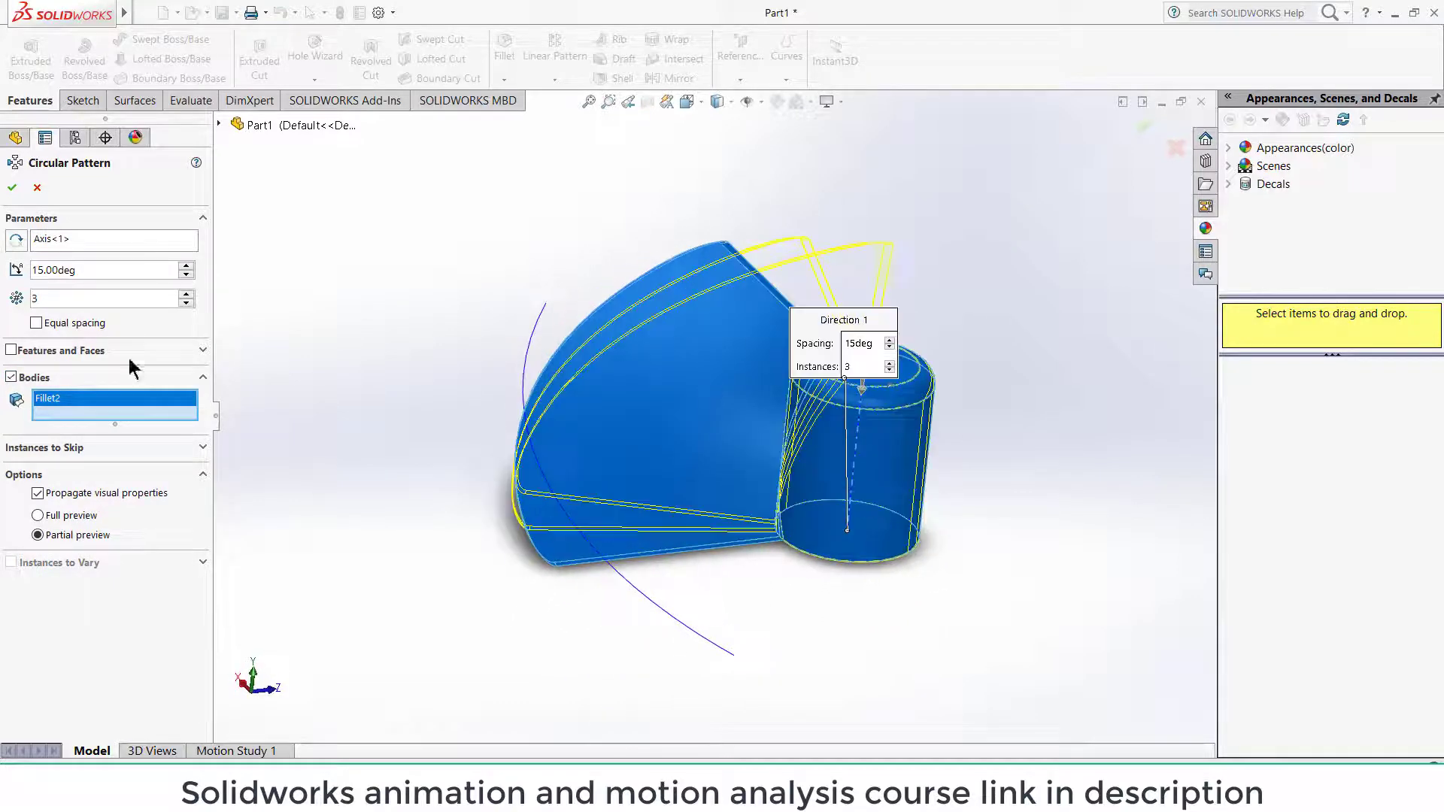
# Step: Switch the pattern source back to features and add the swept blade
pyautogui.click(11, 377)
pyautogui.click(12, 351)
pyautogui.click(630, 404)
pyautogui.moveTo(626, 424); pyautogui.dragTo(550, 460, button='middle')
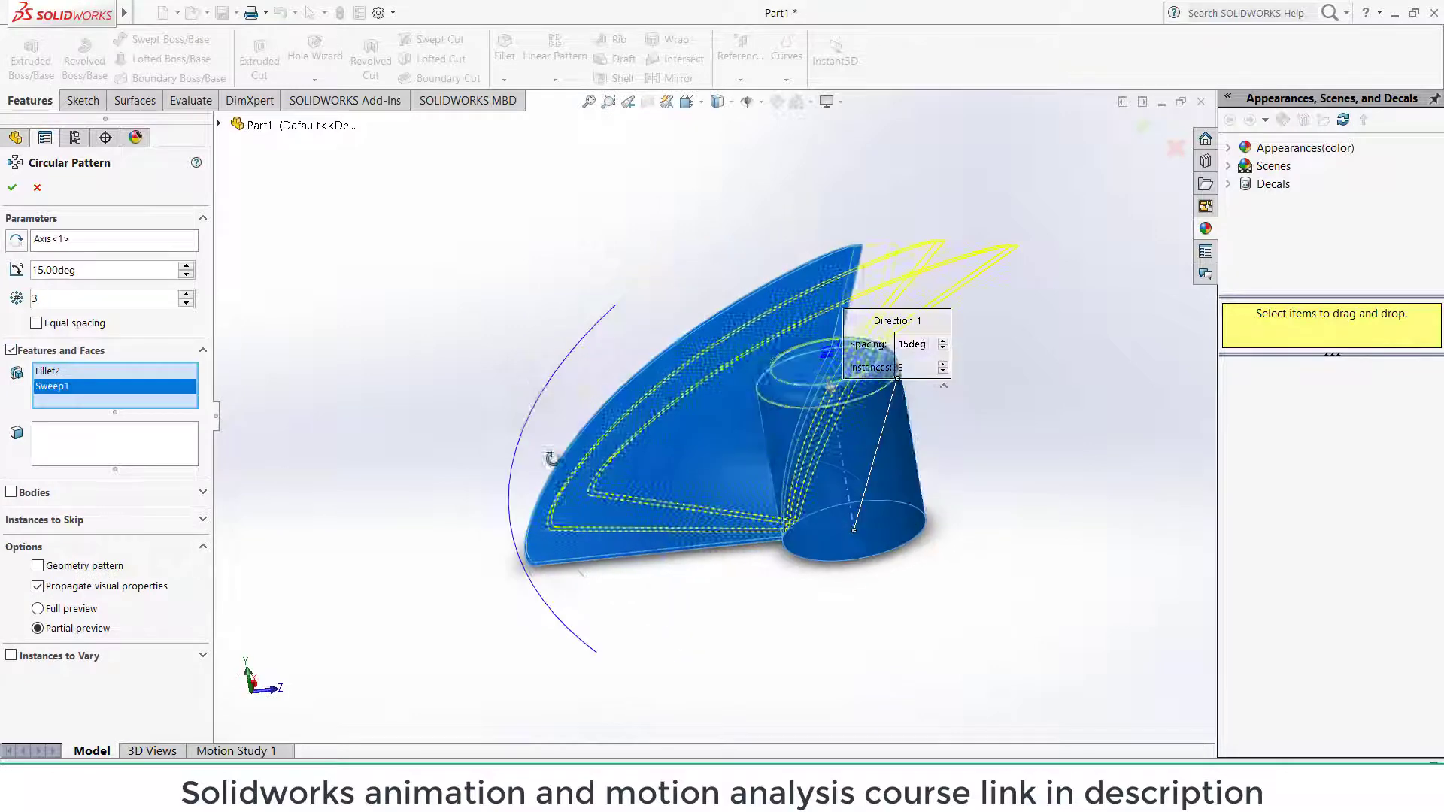
# Step: Set the pattern to 4 equally spaced instances over 360 degrees and try to apply it to the selected features
pyautogui.click(38, 321)
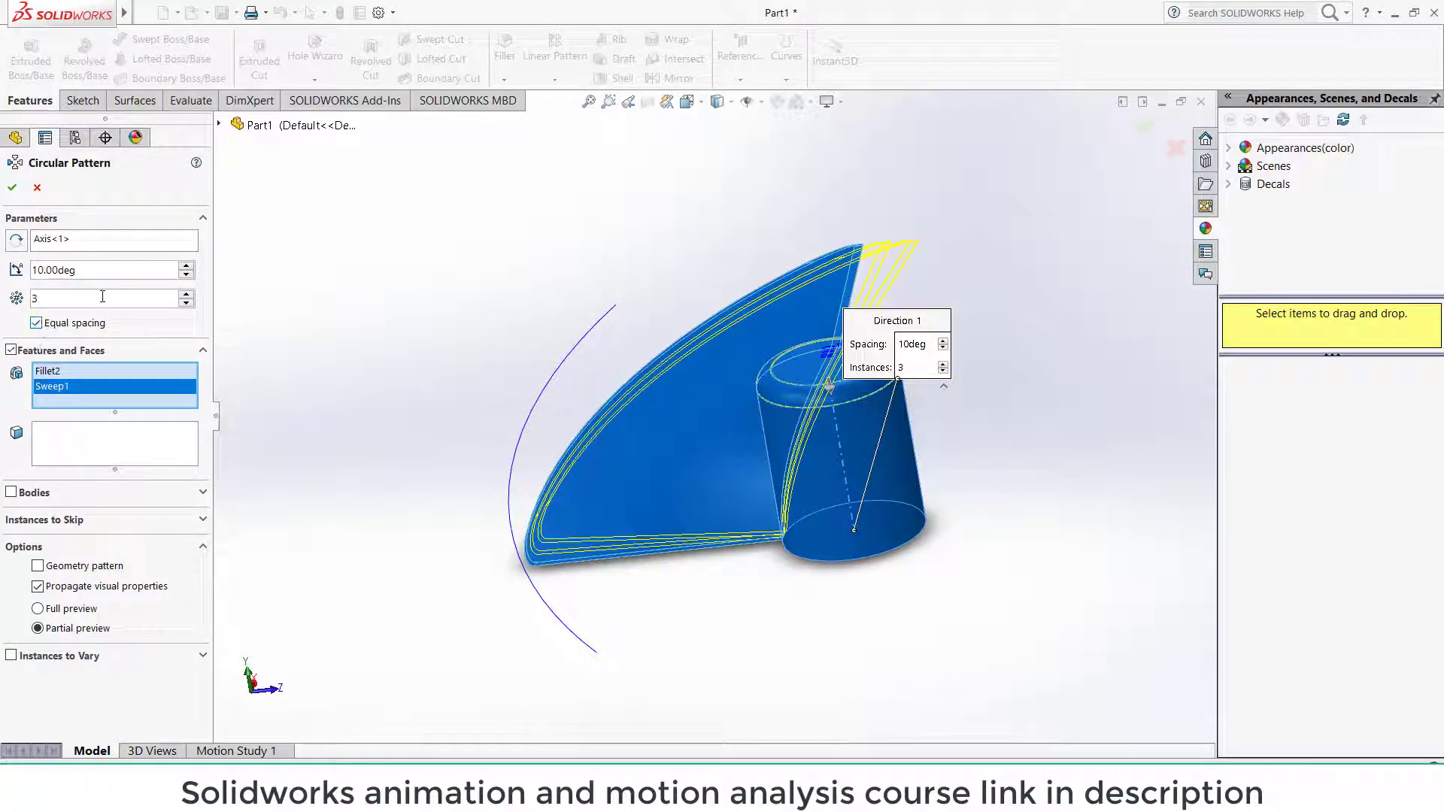
pyautogui.moveTo(124, 272); pyautogui.dragTo(1, 254)
pyautogui.write('360')
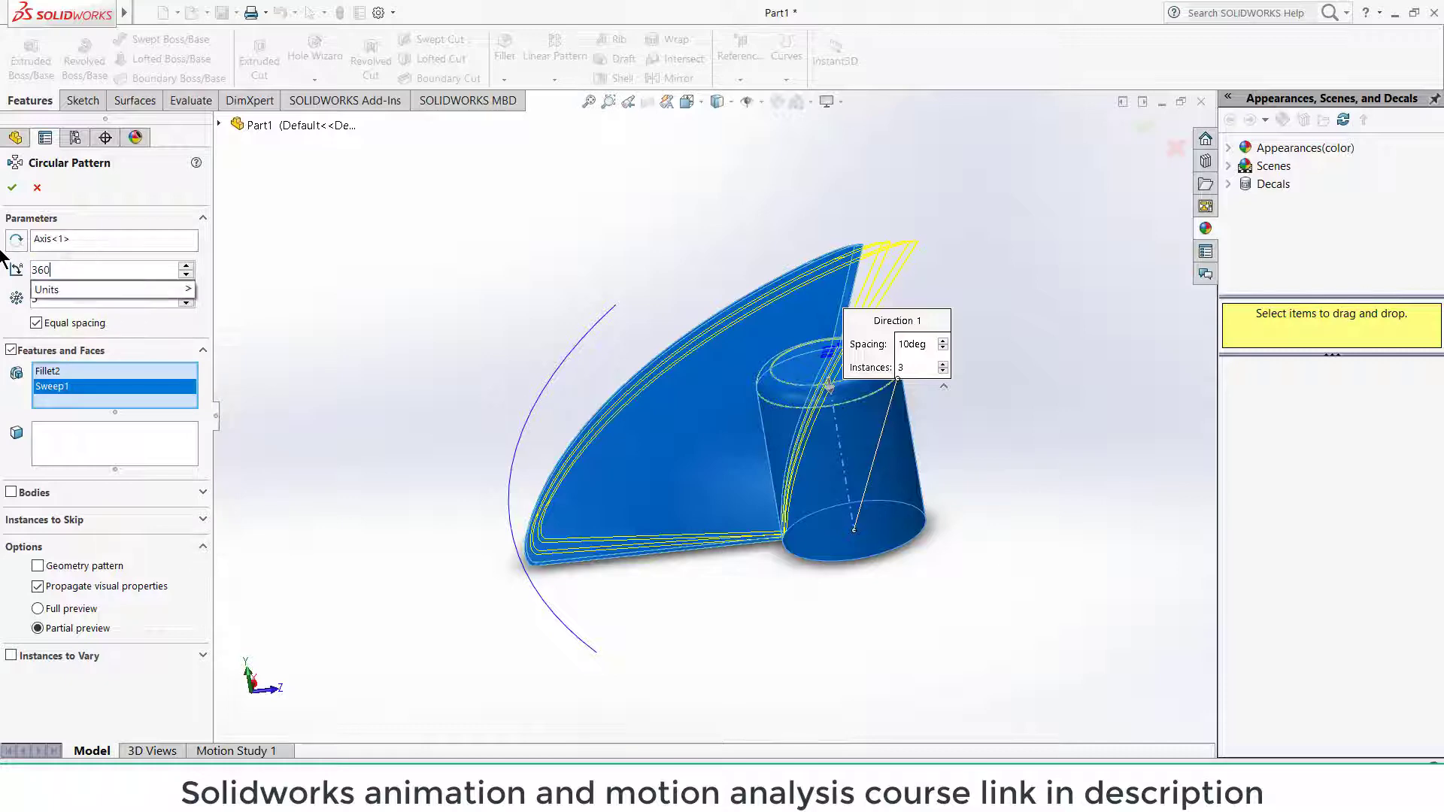
pyautogui.press('Return')
pyautogui.moveTo(573, 369); pyautogui.dragTo(567, 468, button='middle')
pyautogui.click(185, 294)
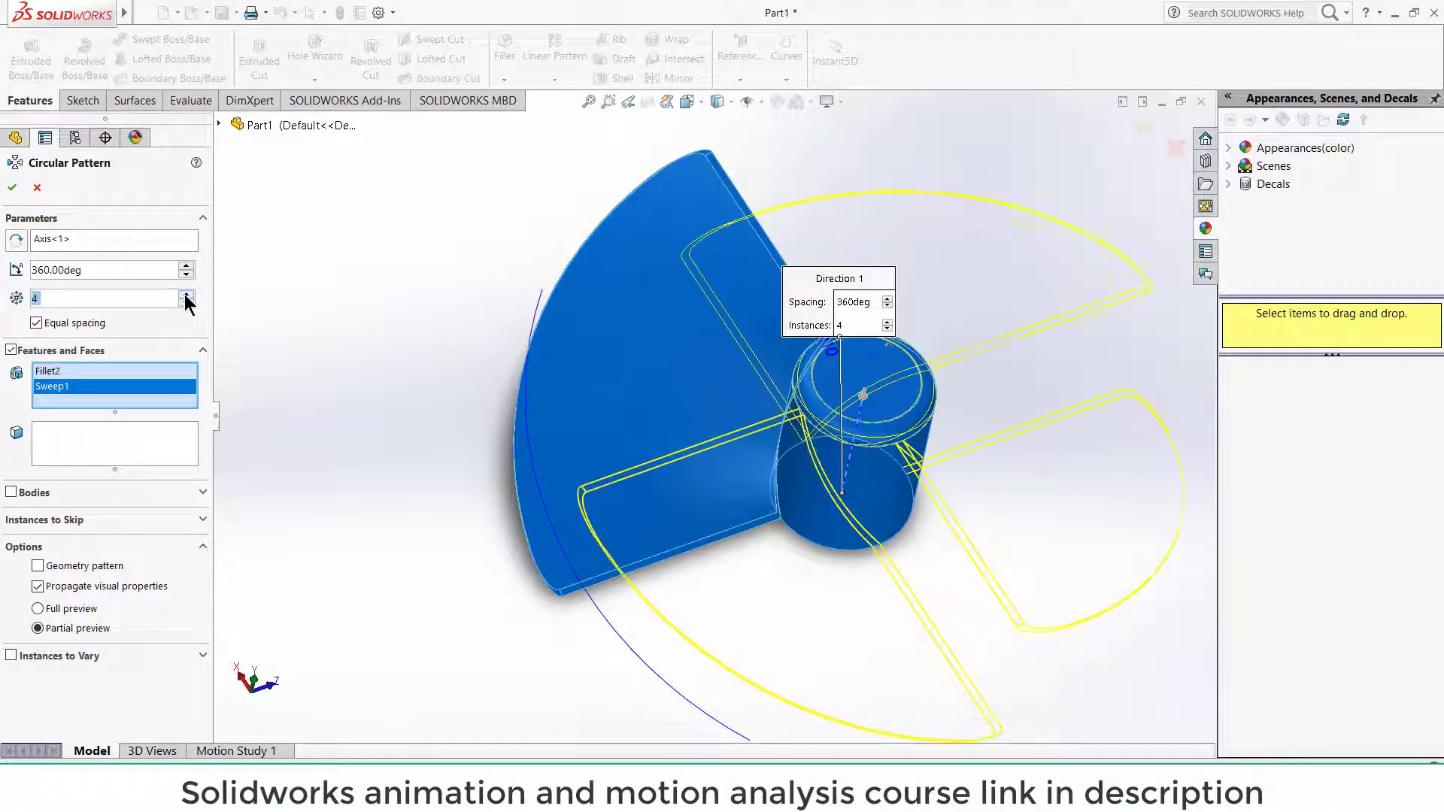
pyautogui.moveTo(305, 316); pyautogui.dragTo(395, 293, button='middle')
pyautogui.click(12, 188)
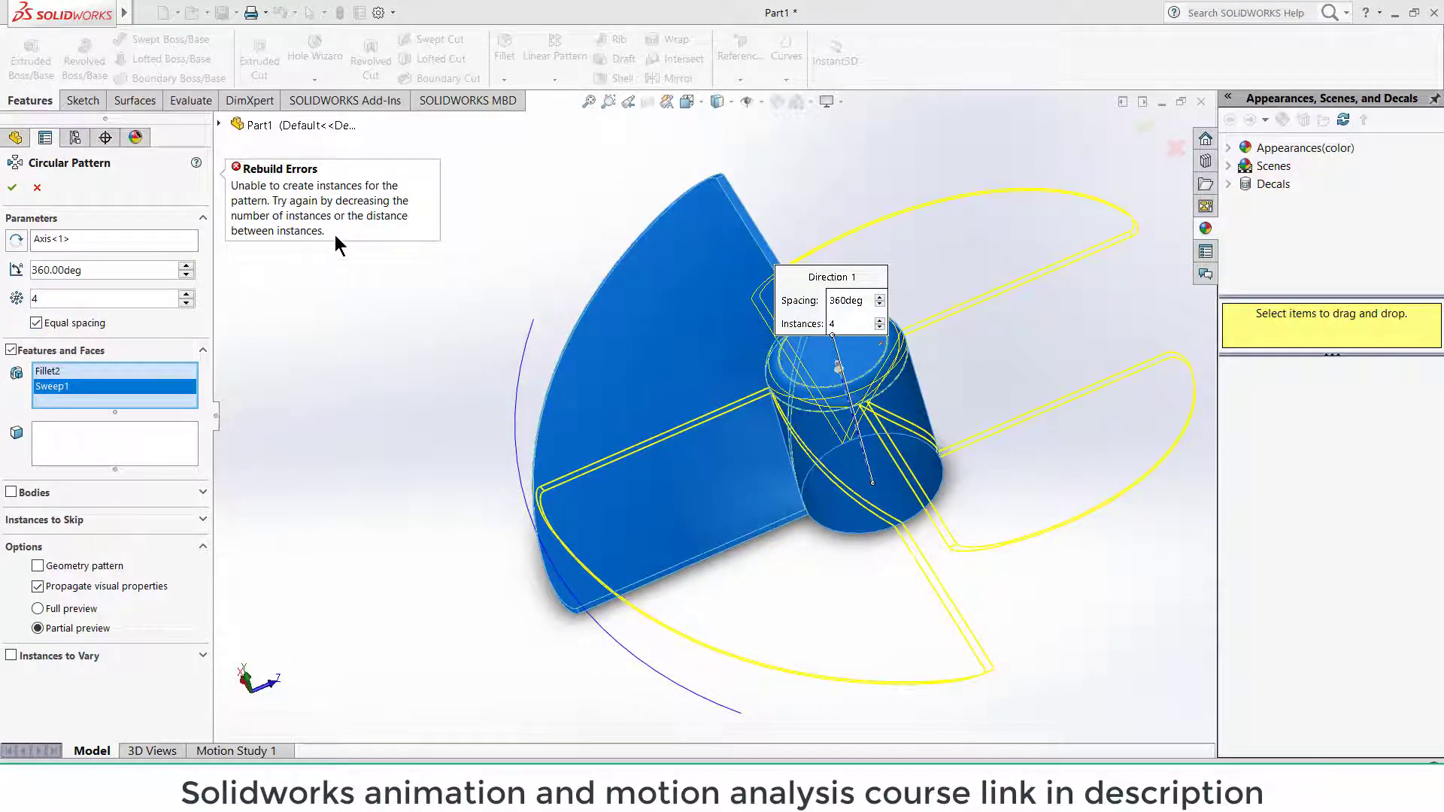
# Step: Change the circular pattern to use the blade and hub body instead of features, and complete it
pyautogui.moveTo(424, 345); pyautogui.dragTo(475, 381, button='middle')
pyautogui.click(11, 350)
pyautogui.click(11, 377)
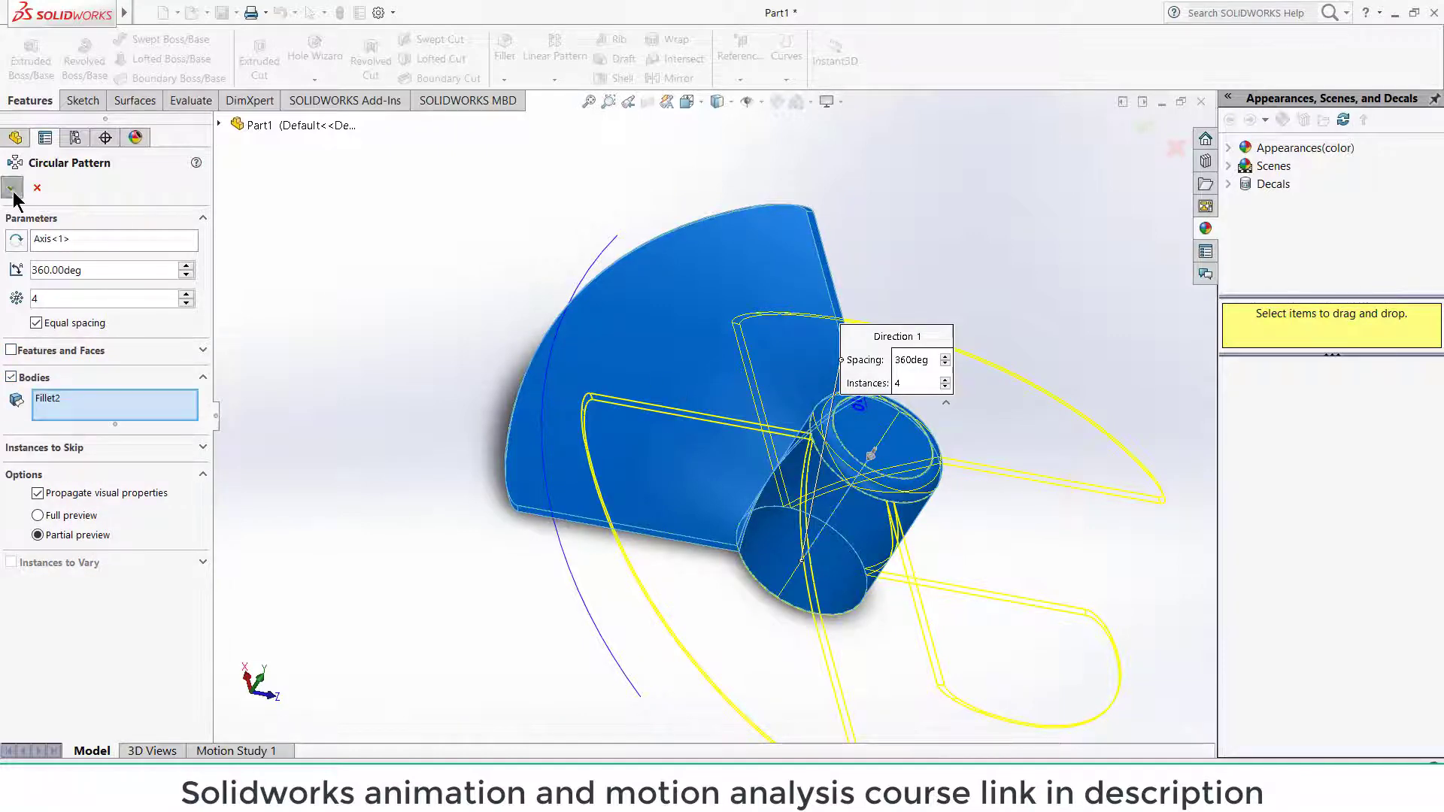
pyautogui.click(12, 187)
# Step: Hide the helix curve from the display and view the whole propeller
pyautogui.moveTo(525, 322); pyautogui.dragTo(770, 346, button='middle')
pyautogui.click(770, 346)
pyautogui.click(750, 105)
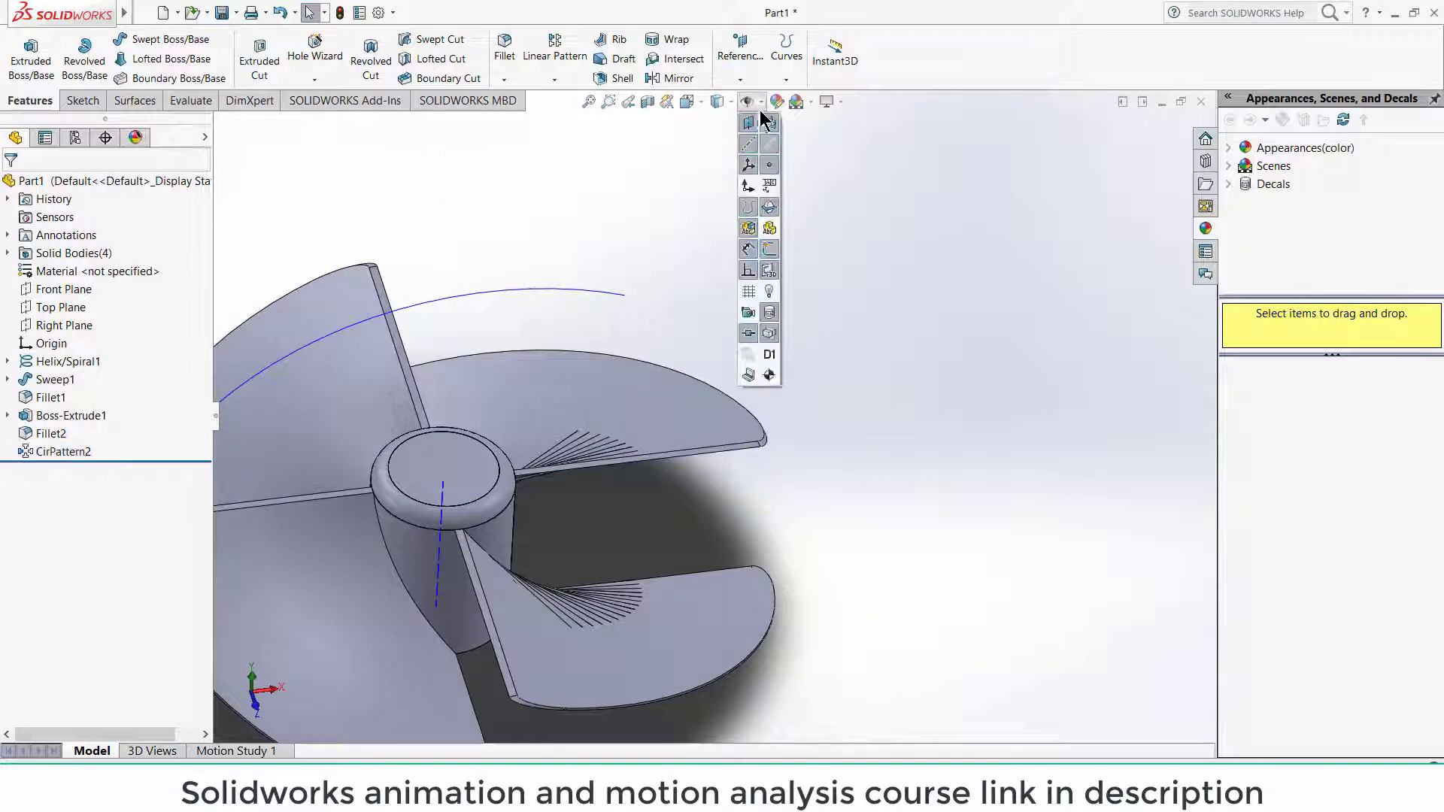
pyautogui.click(757, 220)
pyautogui.scroll(-3, 963, 441)
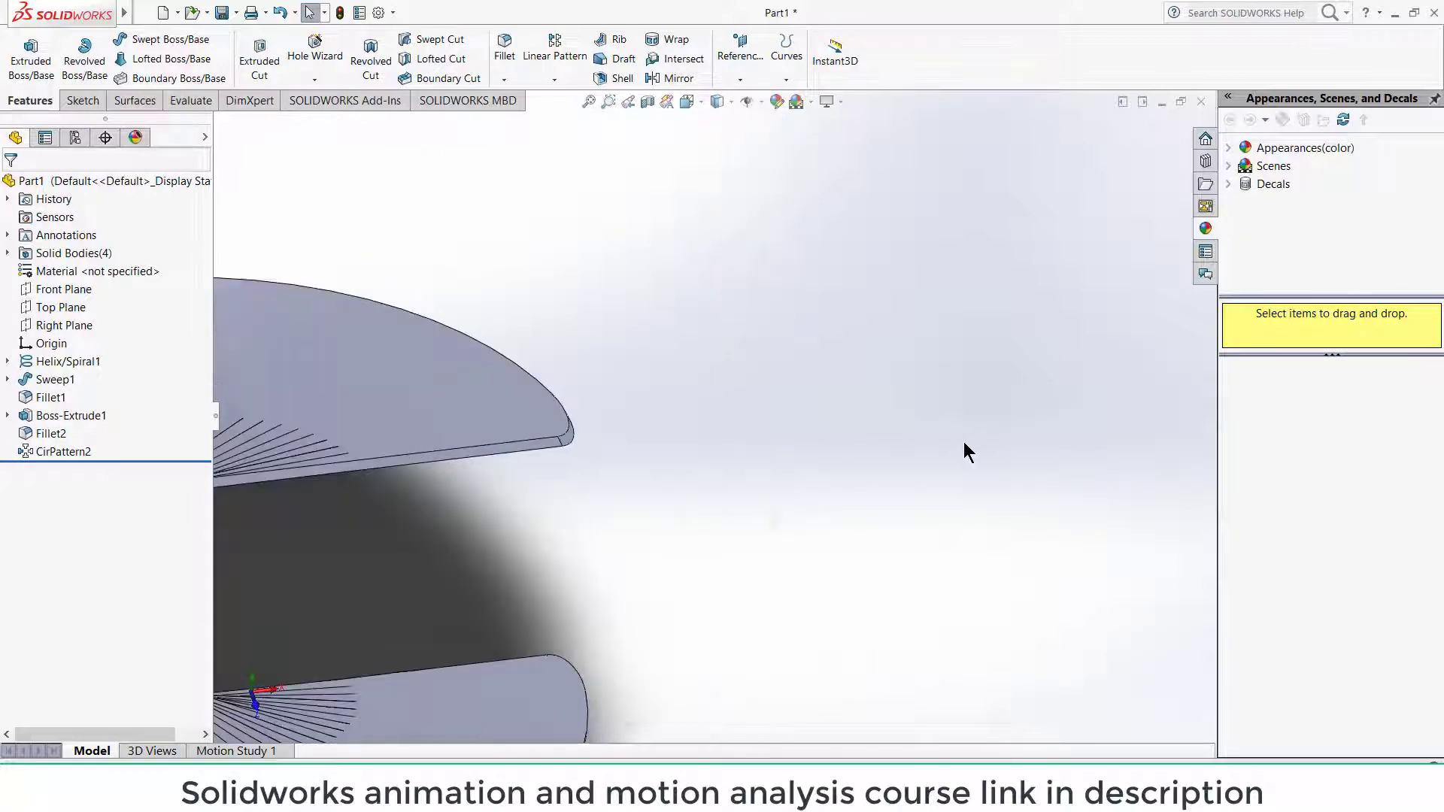
pyautogui.scroll(7, 837, 476)
pyautogui.scroll(-2, 503, 483)
pyautogui.moveTo(499, 482); pyautogui.dragTo(612, 373, button='middle')
# Step: Apply the blue medium gloss plastic appearance to the whole part
pyautogui.rightClick(638, 353)
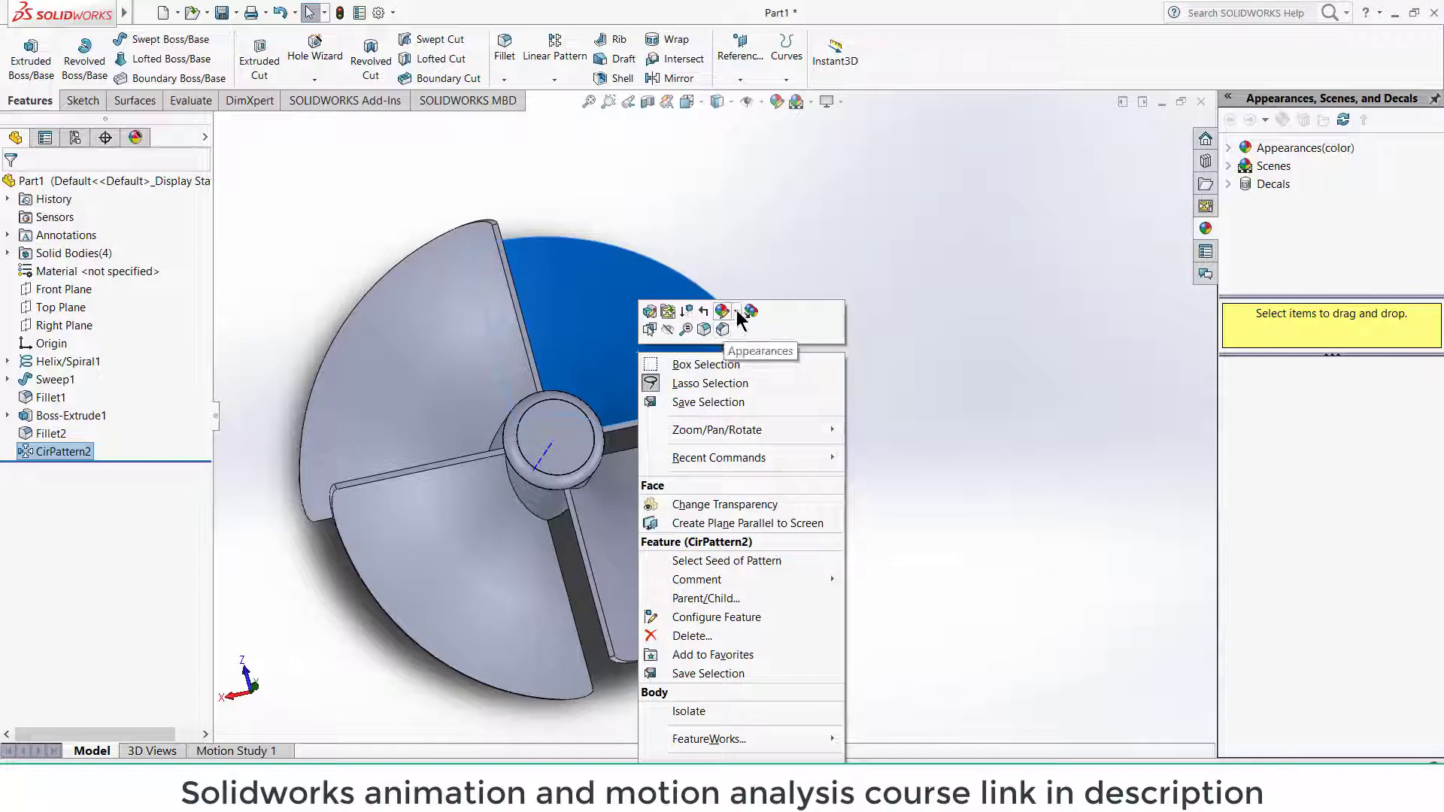
pyautogui.click(737, 312)
pyautogui.click(773, 395)
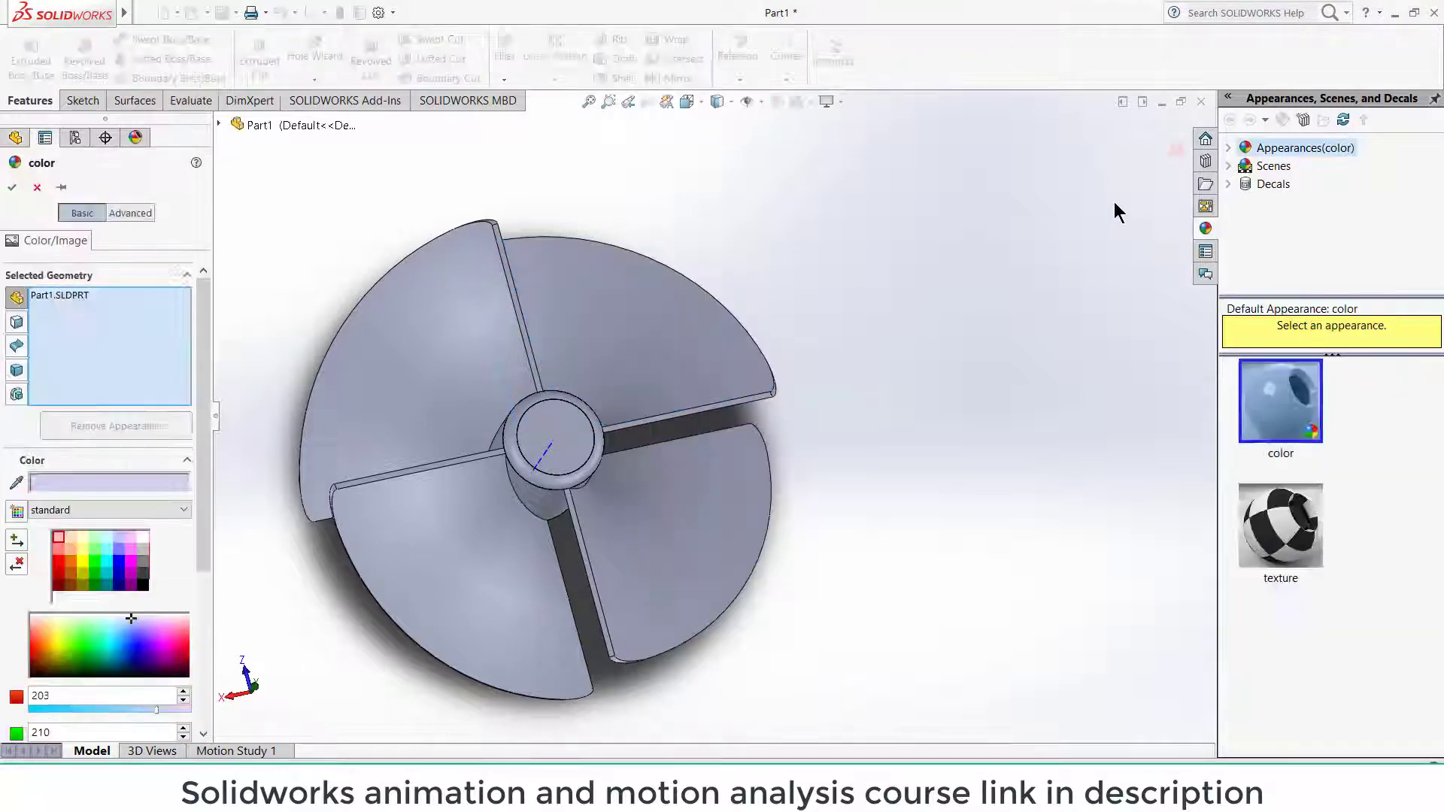
pyautogui.click(1228, 149)
pyautogui.click(1266, 171)
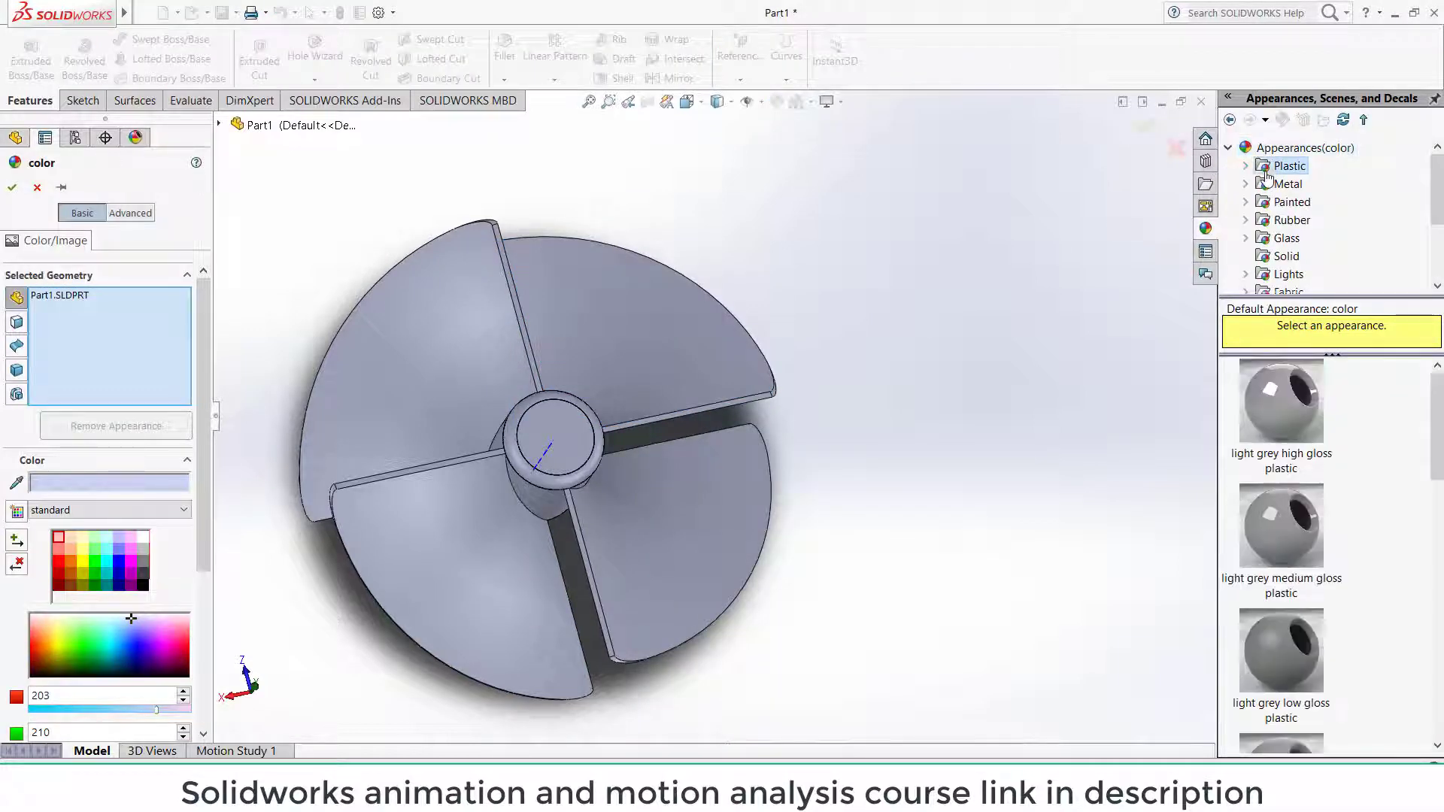
pyautogui.click(1249, 166)
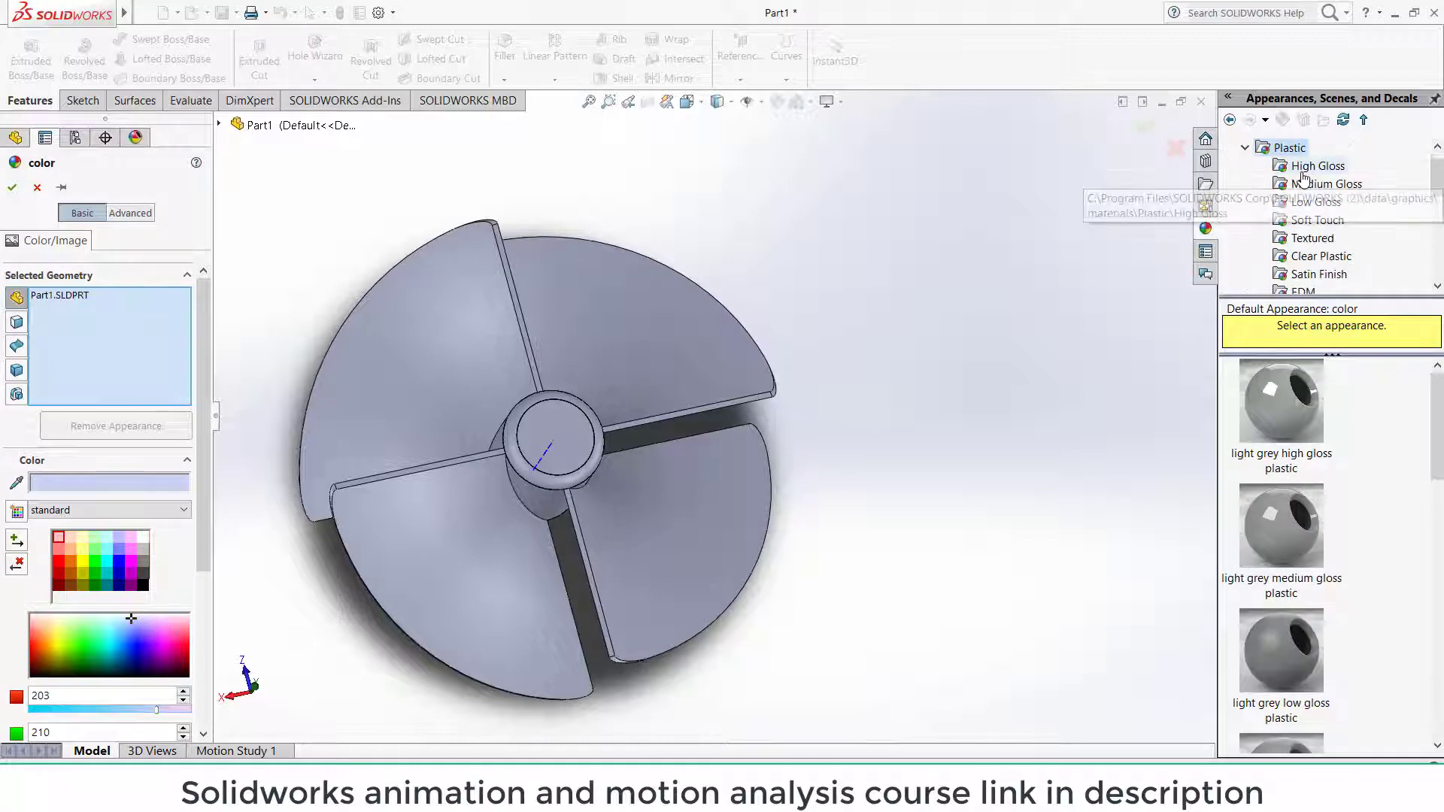
pyautogui.click(1325, 184)
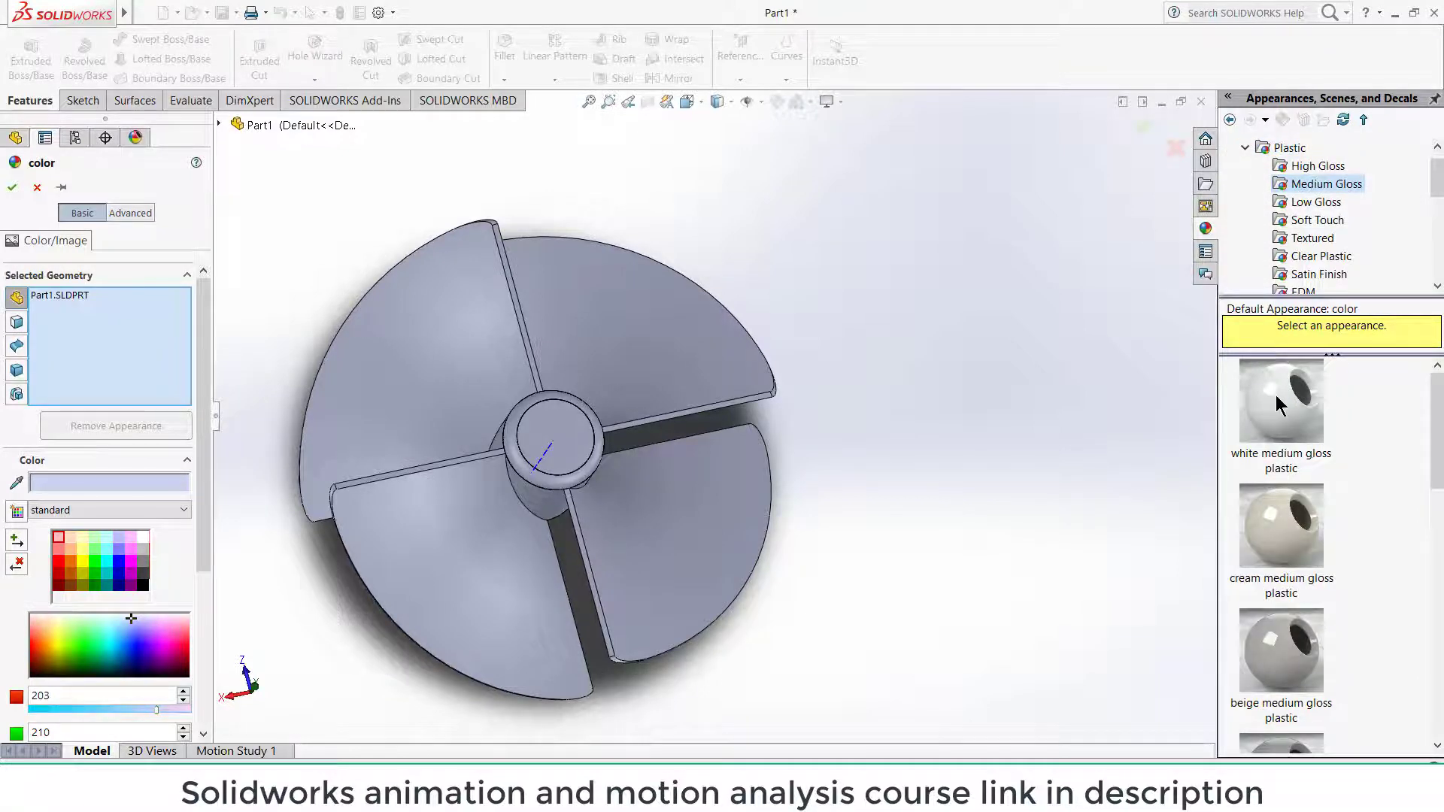
pyautogui.scroll(-5, 1303, 529)
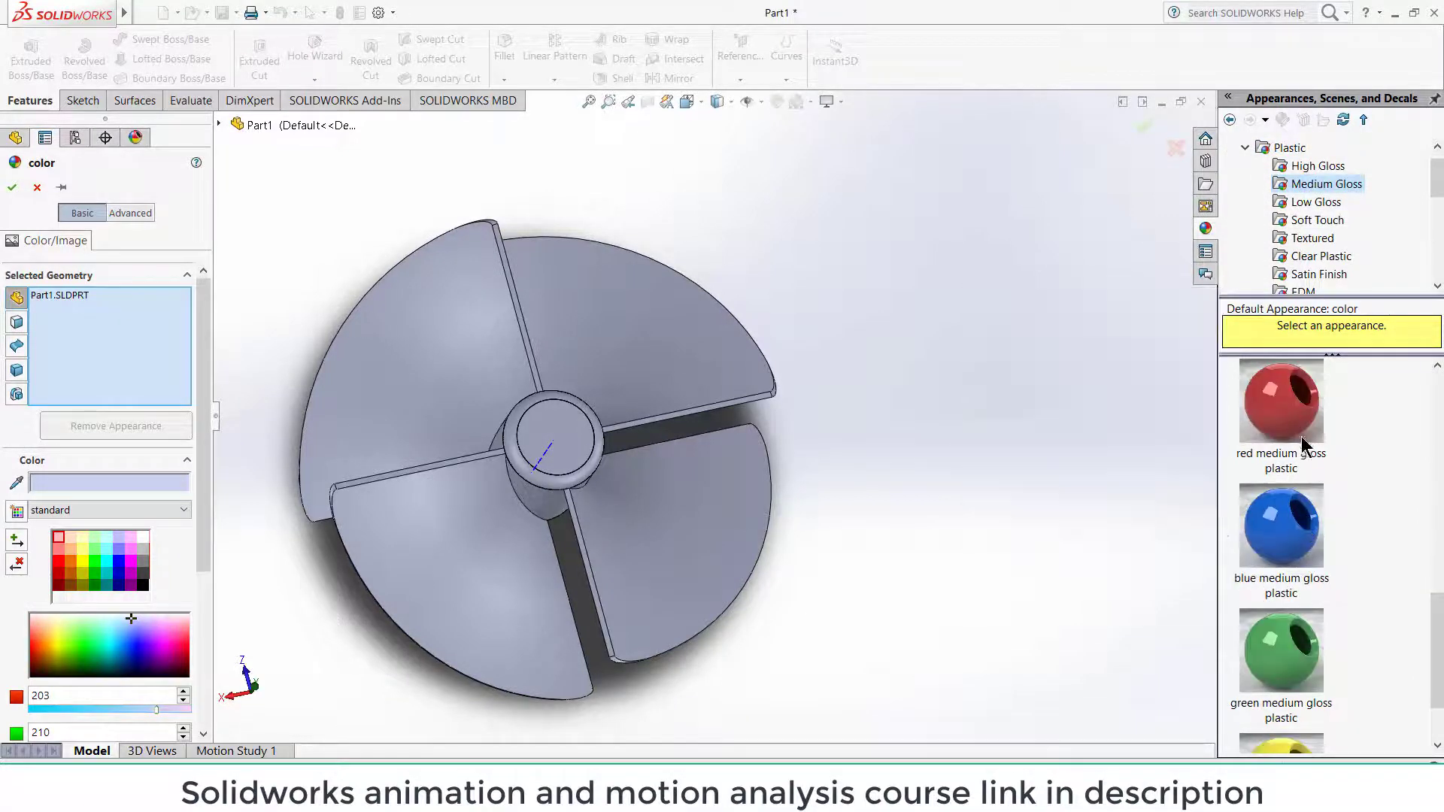
pyautogui.moveTo(1287, 528); pyautogui.dragTo(562, 415)
pyautogui.moveTo(652, 502); pyautogui.dragTo(737, 371, button='middle')
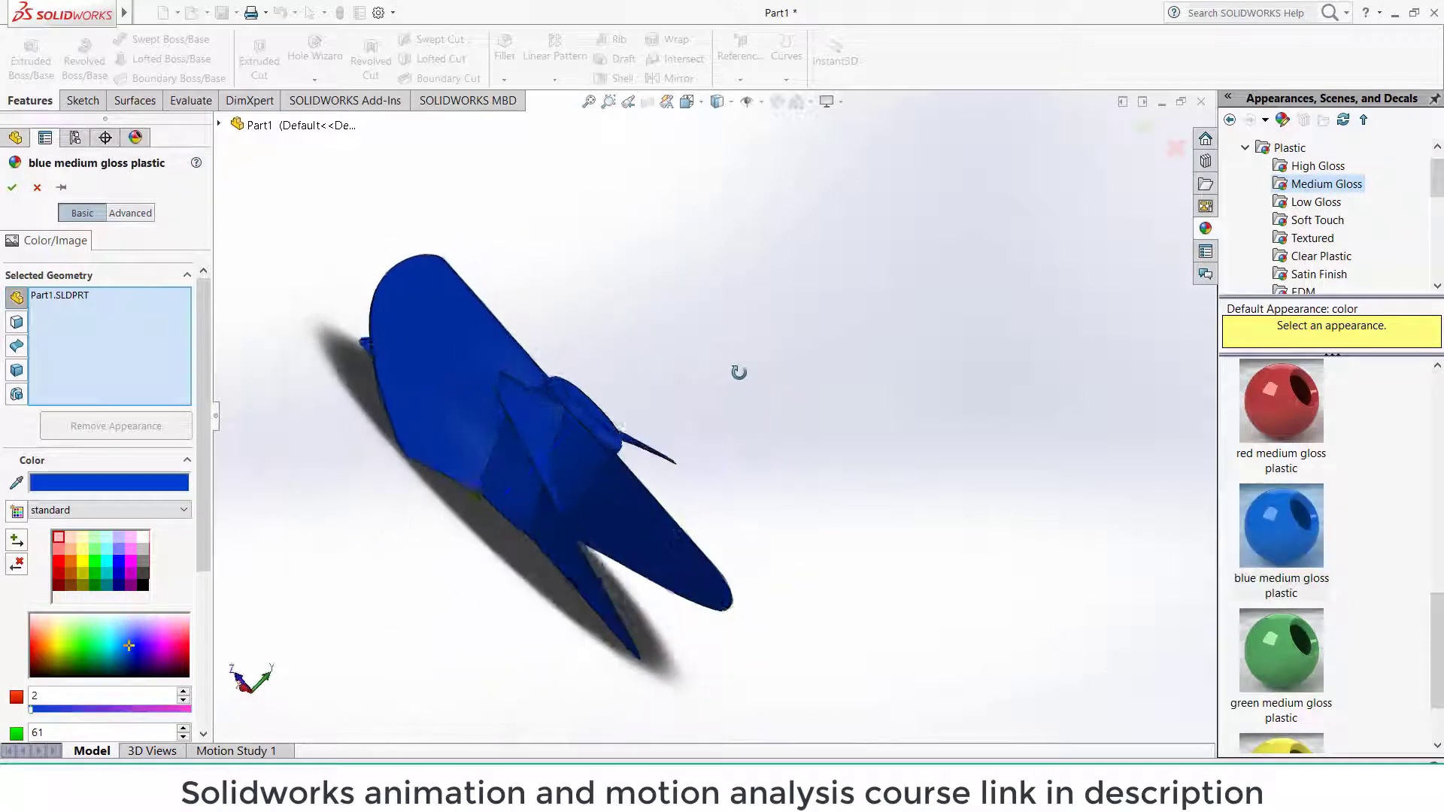
# Step: Replace the part's appearance with green medium gloss plastic and hide the temporary axis
pyautogui.moveTo(1295, 714); pyautogui.dragTo(541, 459)
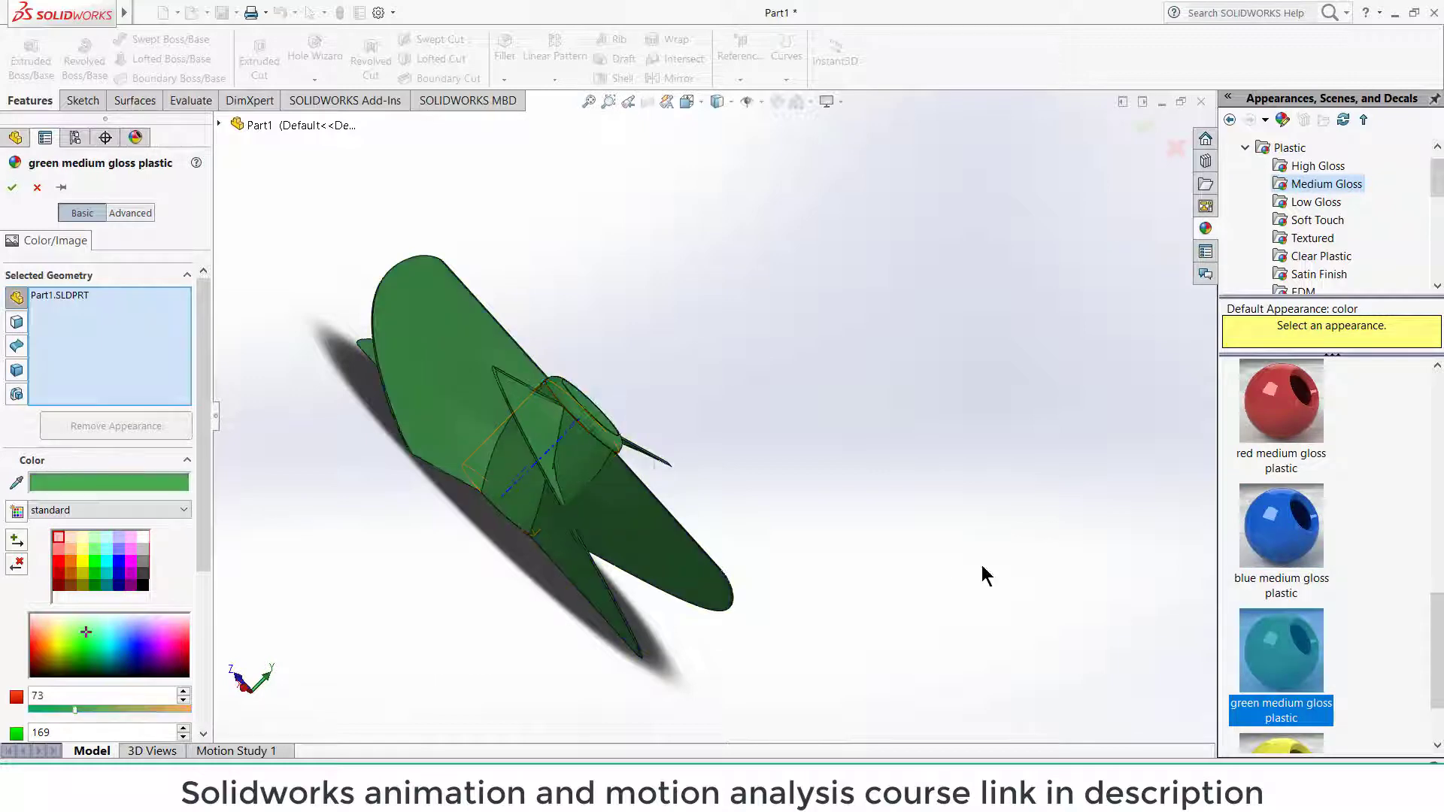
pyautogui.moveTo(983, 574); pyautogui.dragTo(853, 681, button='middle')
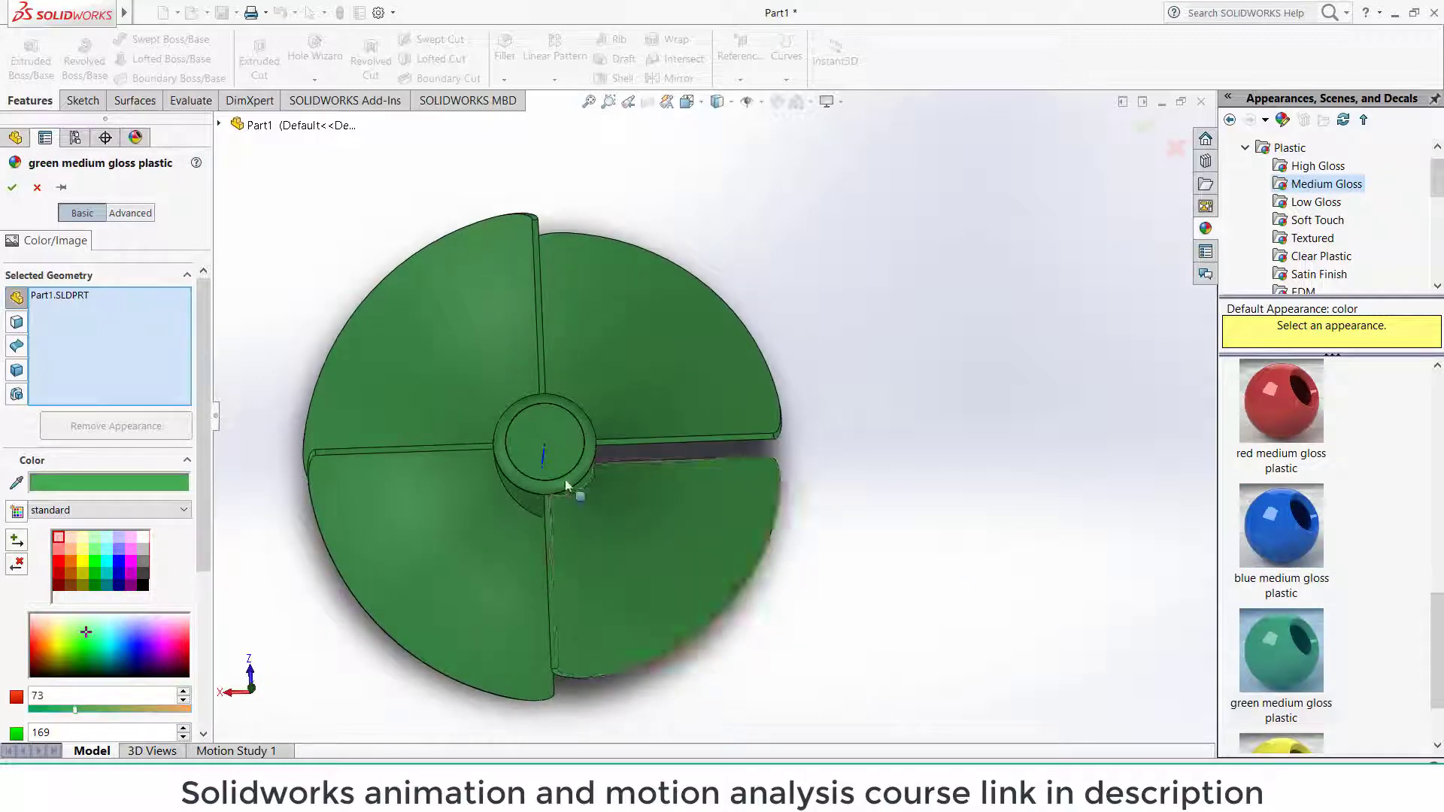
pyautogui.click(762, 103)
pyautogui.moveTo(817, 485); pyautogui.dragTo(891, 545, button='middle')
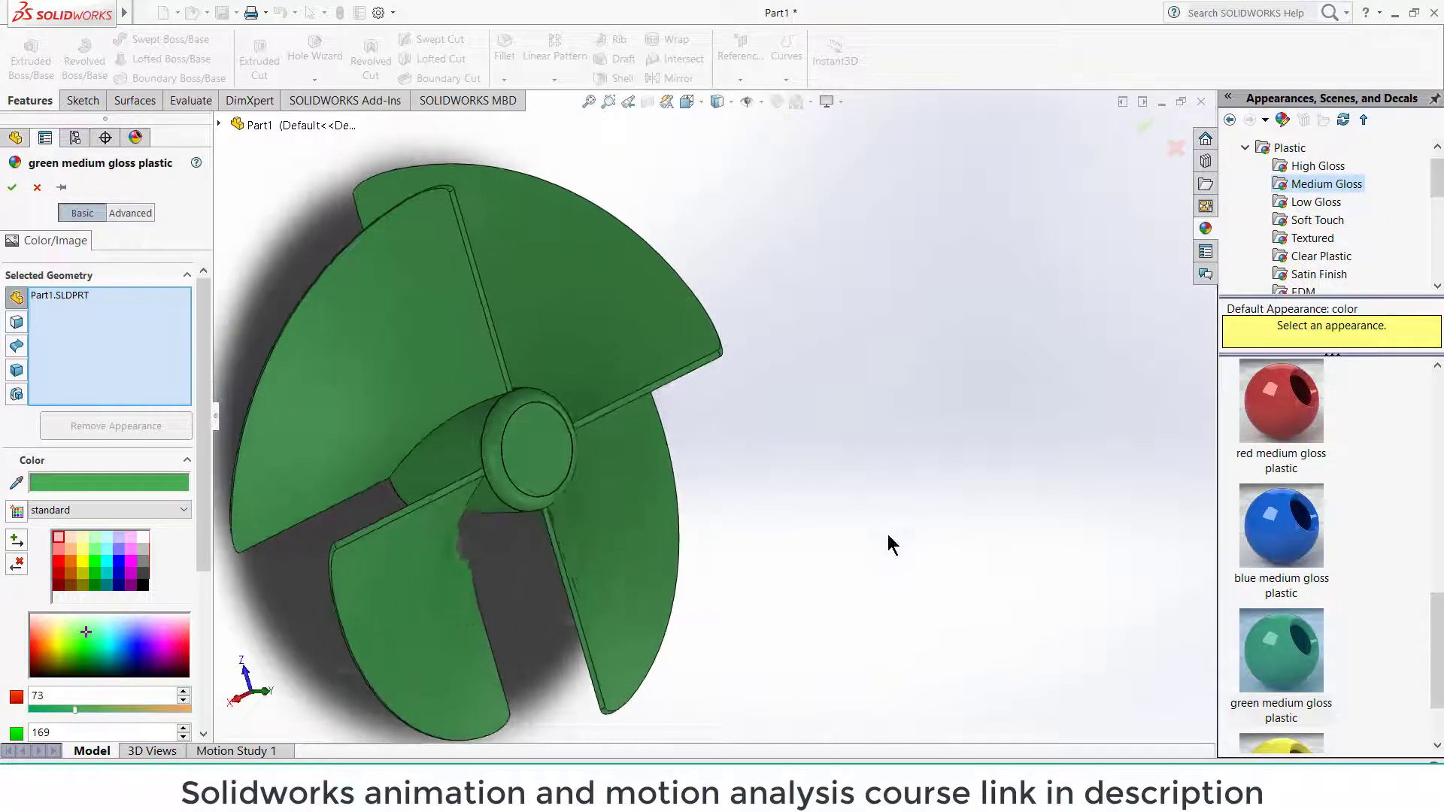
# Step: Examine the patterned blades and hub from several angles and at close range
pyautogui.click(700, 106)
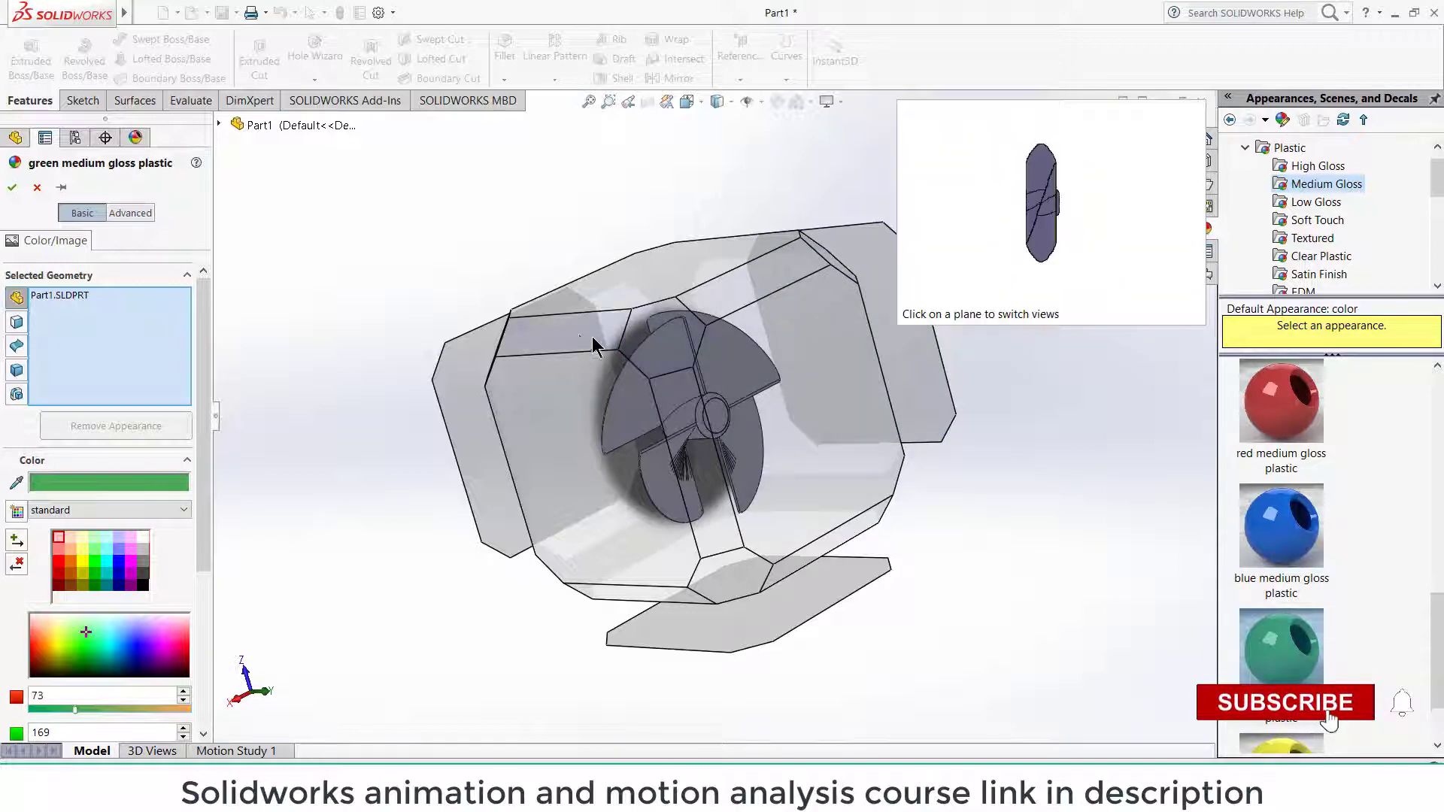
pyautogui.click(739, 580)
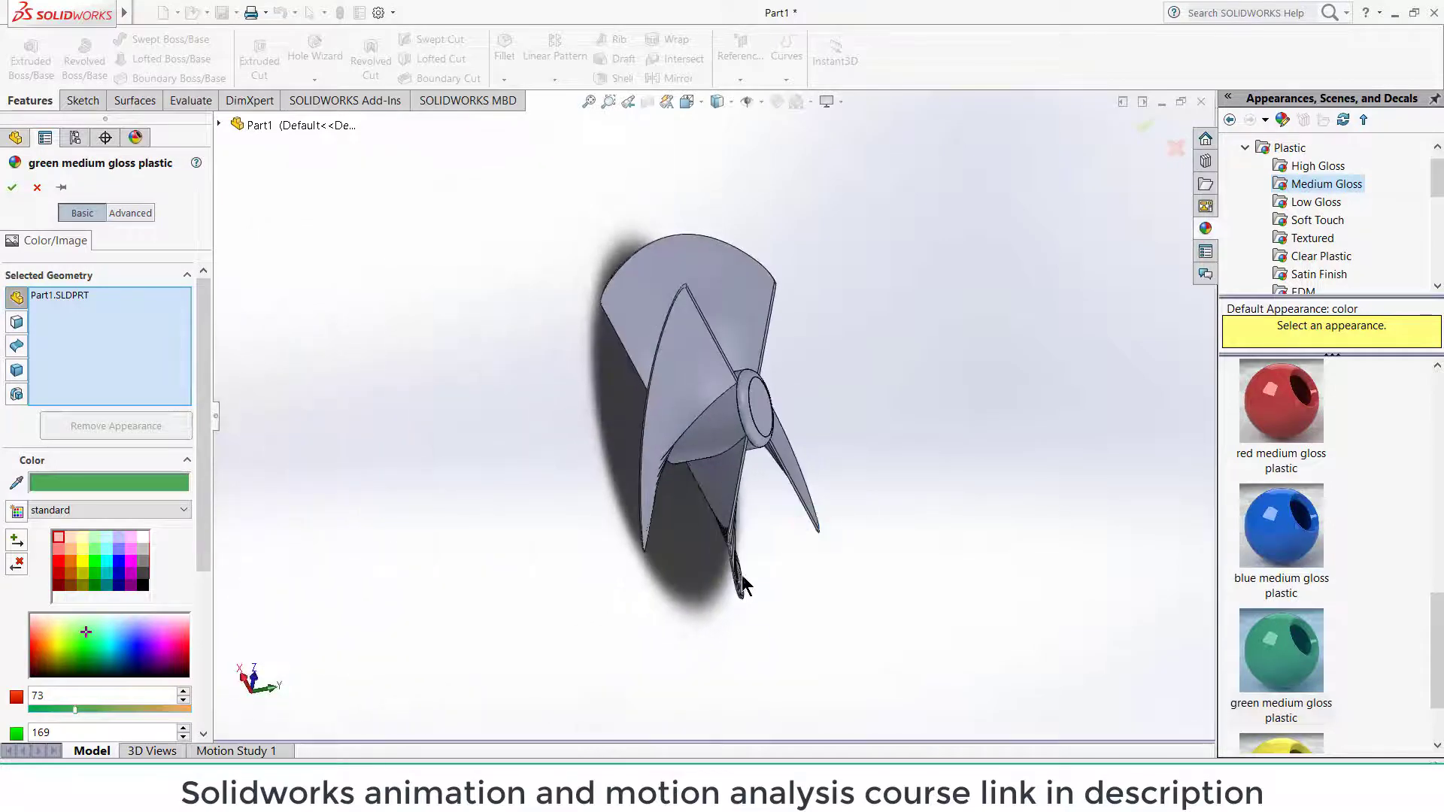
pyautogui.moveTo(843, 490); pyautogui.dragTo(754, 493, button='middle')
pyautogui.scroll(-4, 767, 477)
pyautogui.scroll(3, 755, 492)
pyautogui.moveTo(767, 434); pyautogui.dragTo(774, 335, button='middle')
pyautogui.scroll(-3, 759, 360)
pyautogui.moveTo(747, 387)
pyautogui.mouseDown(button='middle')
pyautogui.moveTo(787, 393)
pyautogui.moveTo(735, 380)
pyautogui.moveTo(747, 381)
pyautogui.mouseUp(button='middle')
pyautogui.scroll(4, 782, 399)
pyautogui.scroll(-3, 747, 384)
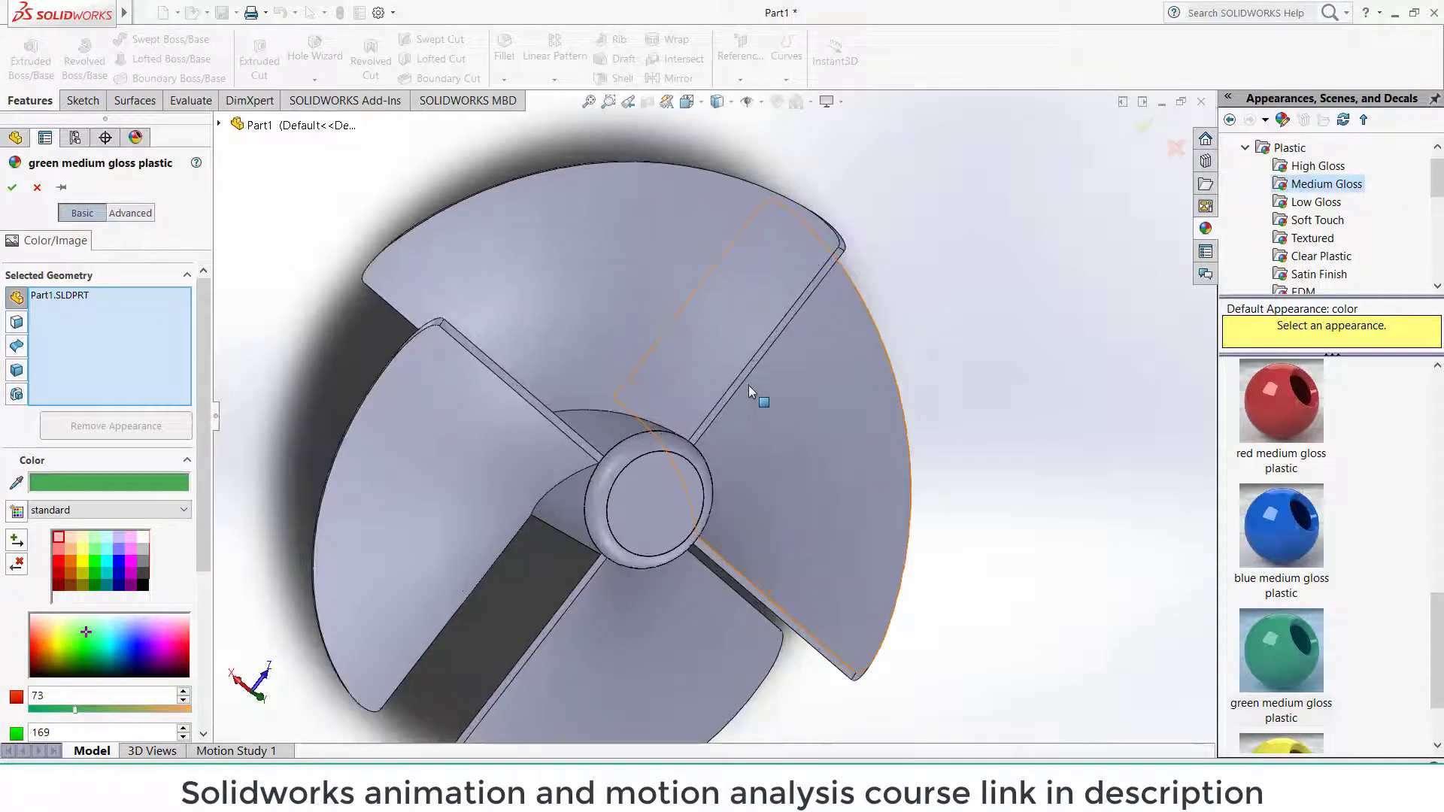
pyautogui.scroll(3, 747, 391)
pyautogui.scroll(-1, 698, 561)
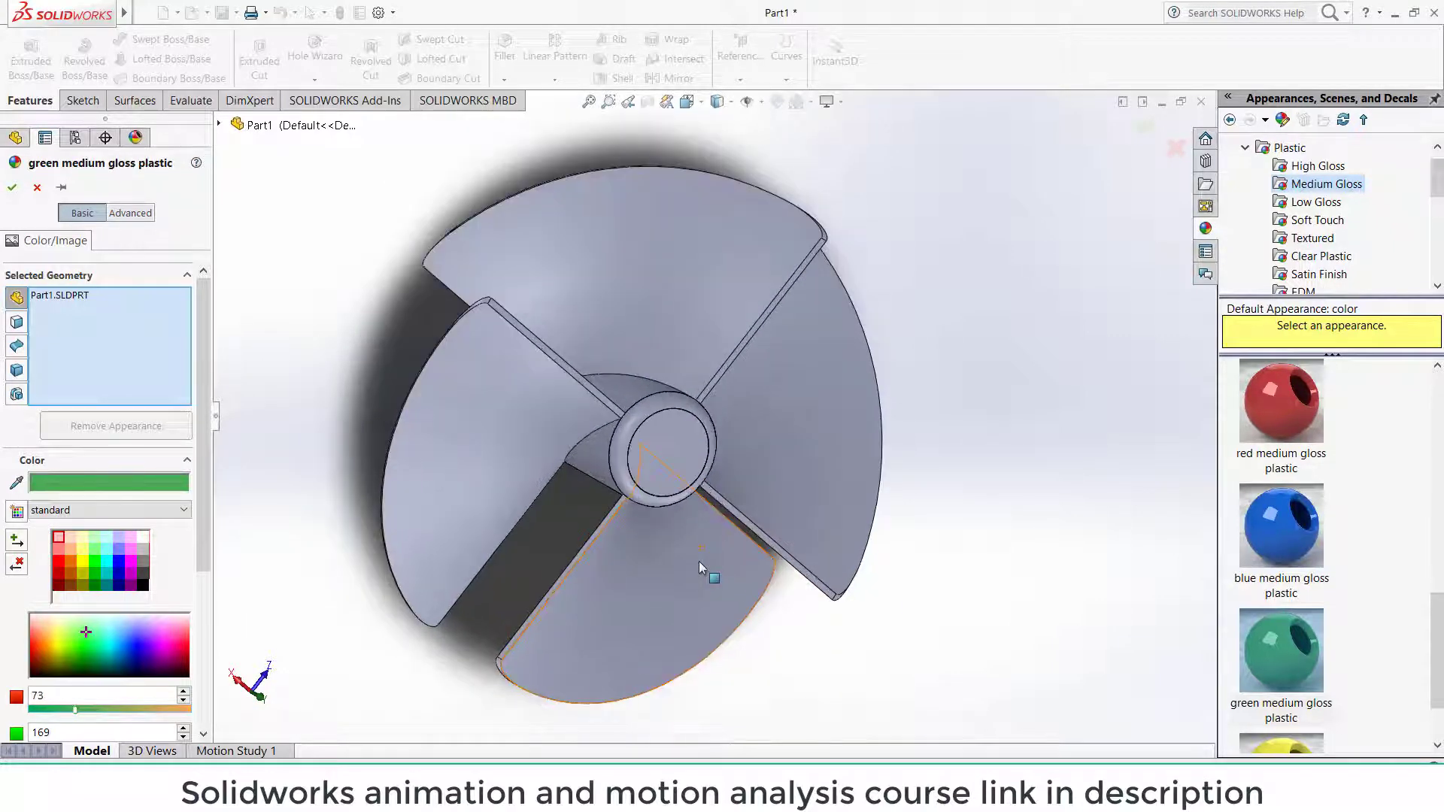